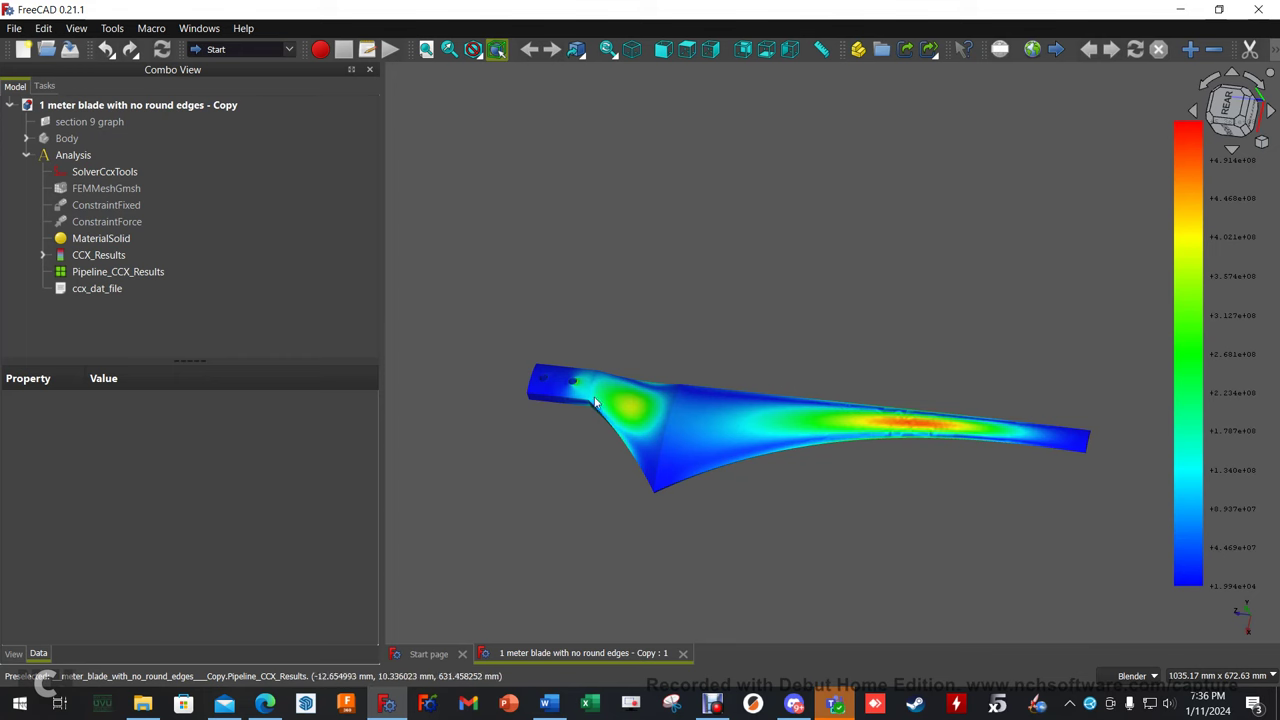
Delete the Analysis's solver, mesh, constraint and material items, confirming despite the dependent results mesh.
scroll(716, 430, "up", 2)
middle_click_drag(944, 466, 872, 433, "shift")
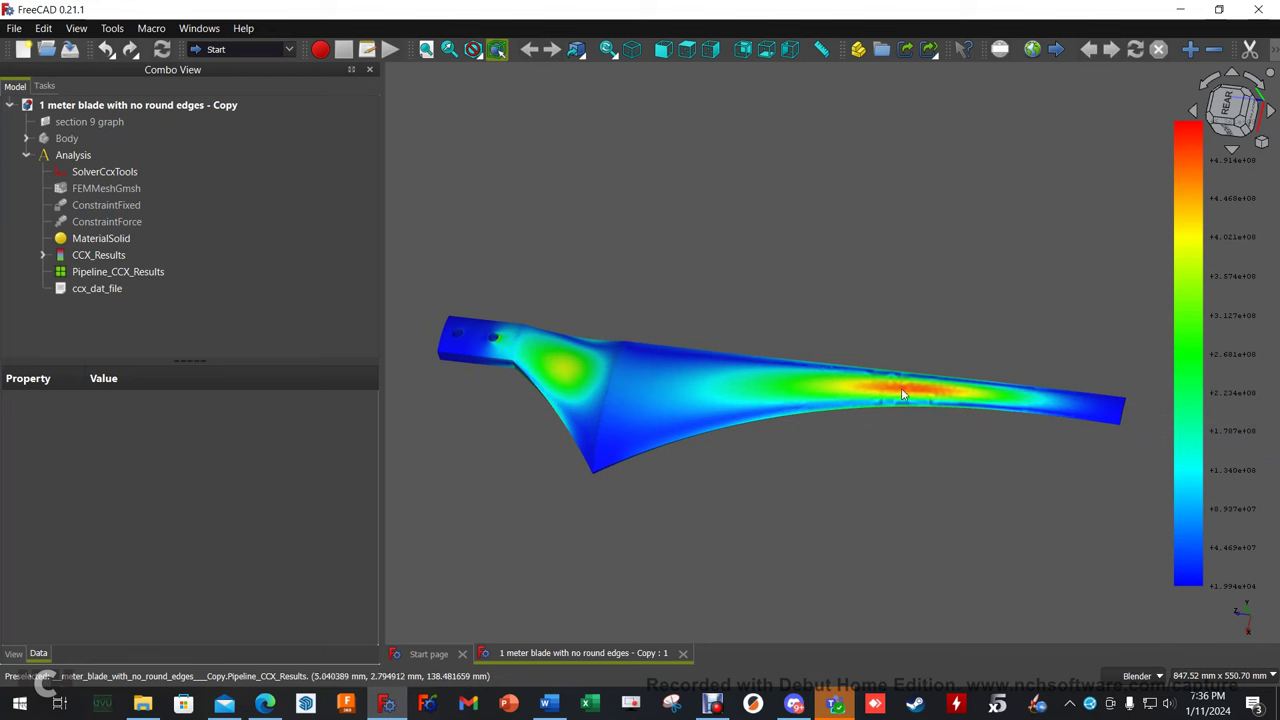
middle_click_drag(735, 488, 737, 430)
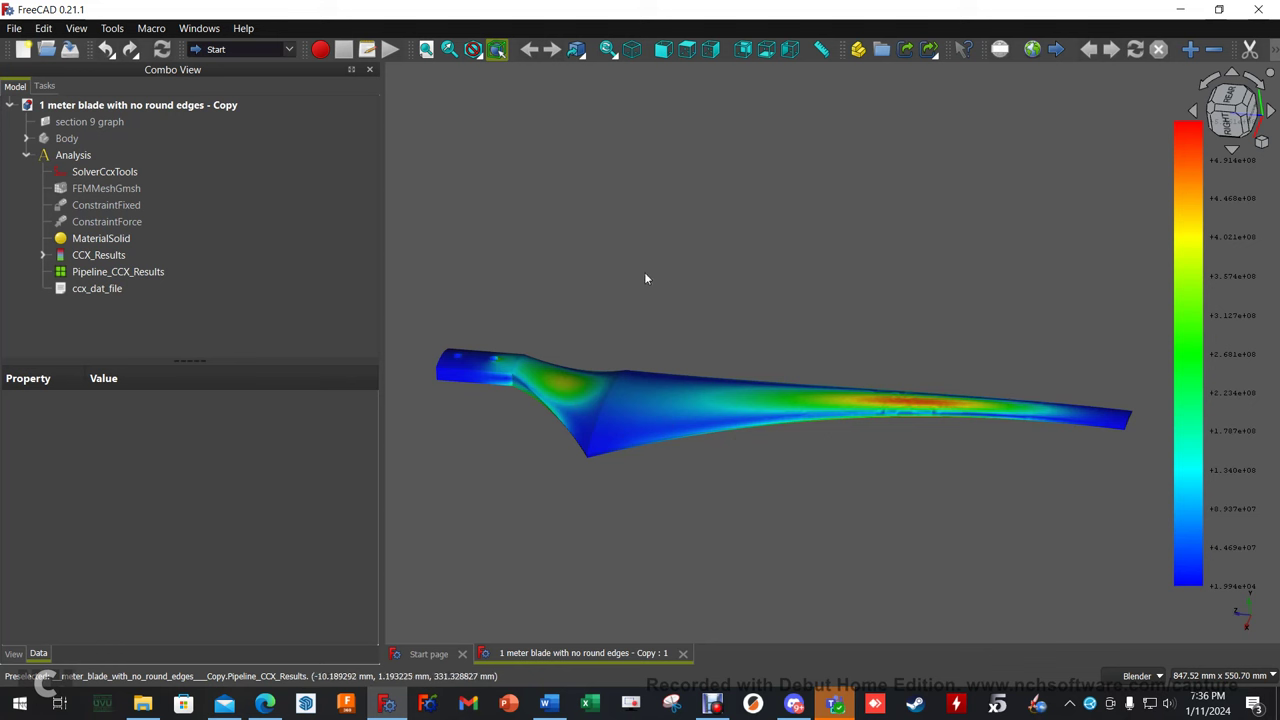
left_click(63, 156)
left_click(26, 155)
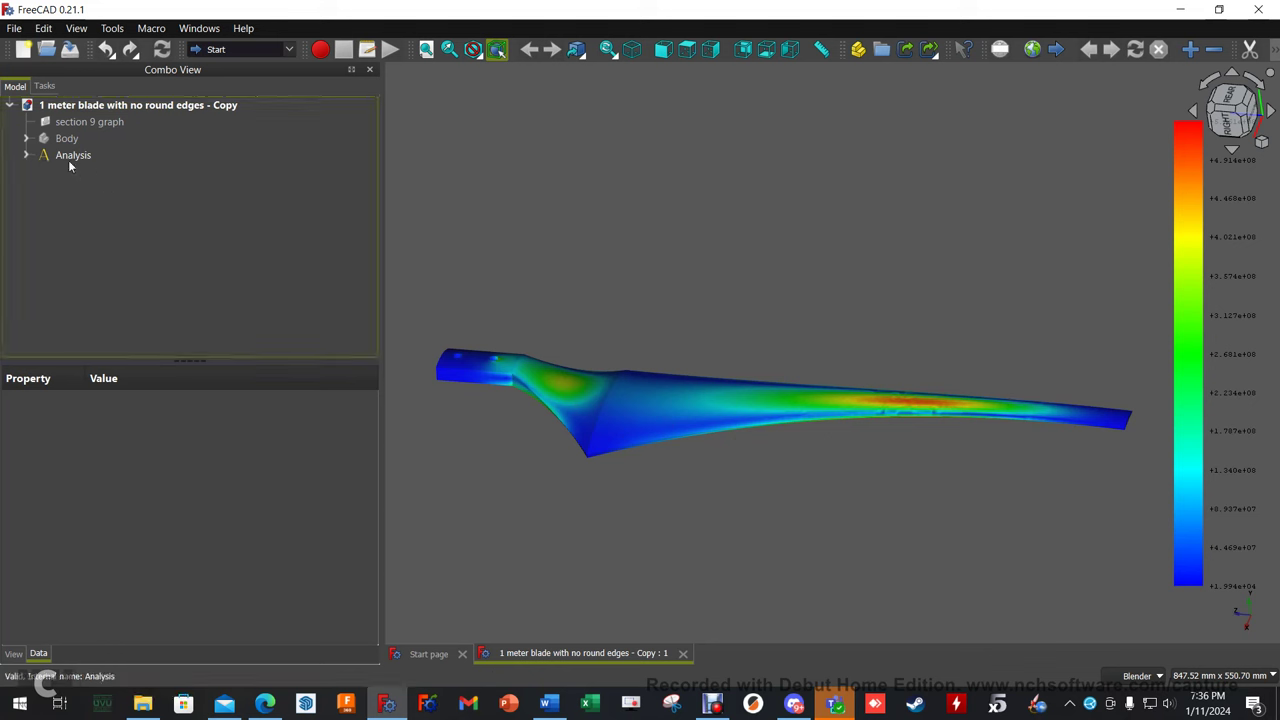
double_click(52, 155)
left_click(100, 288)
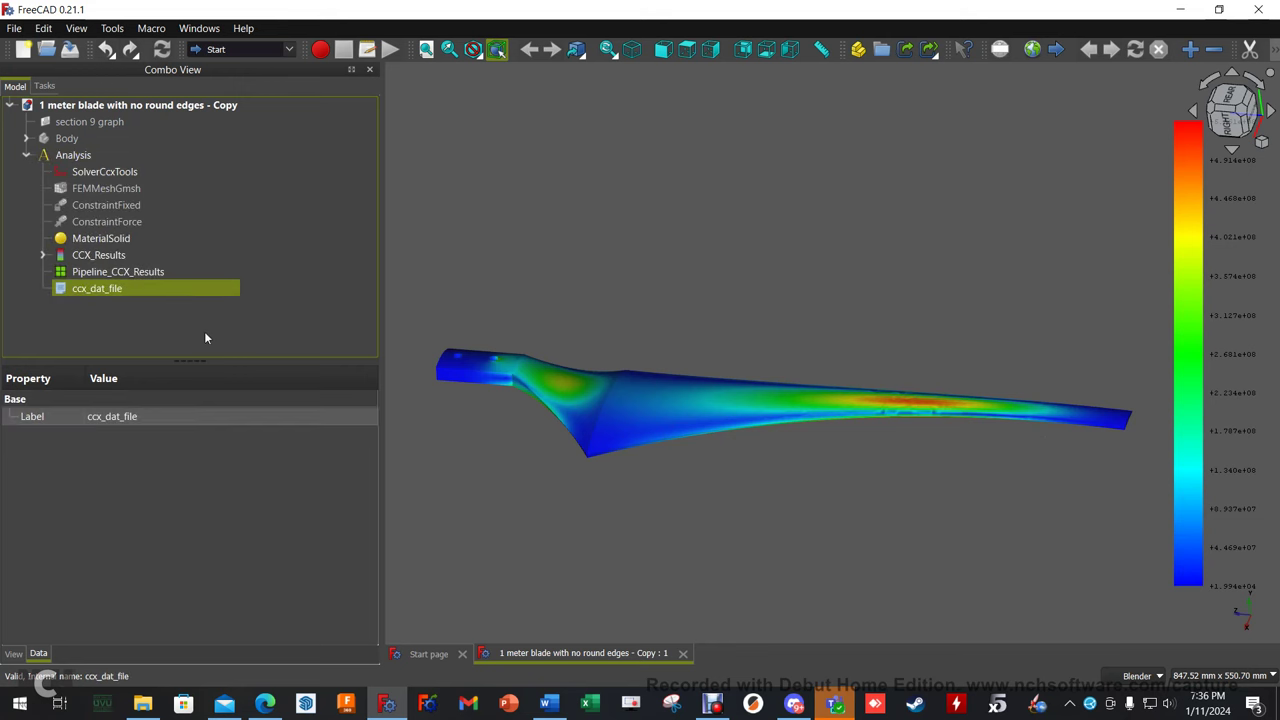
key("shift+Up")
key("shift+Up")
key("shift+Up")
key("shift+Up")
key("shift+Up")
key("shift+Up")
key("shift+Up")
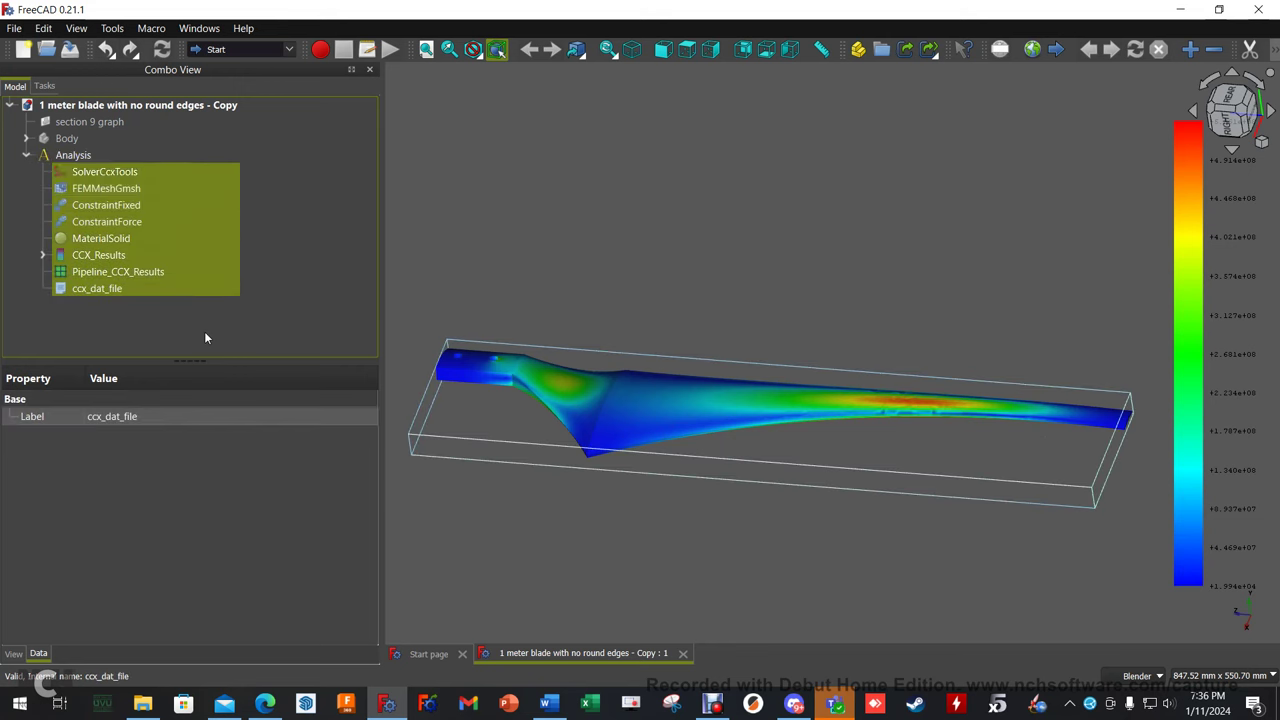
key("Delete")
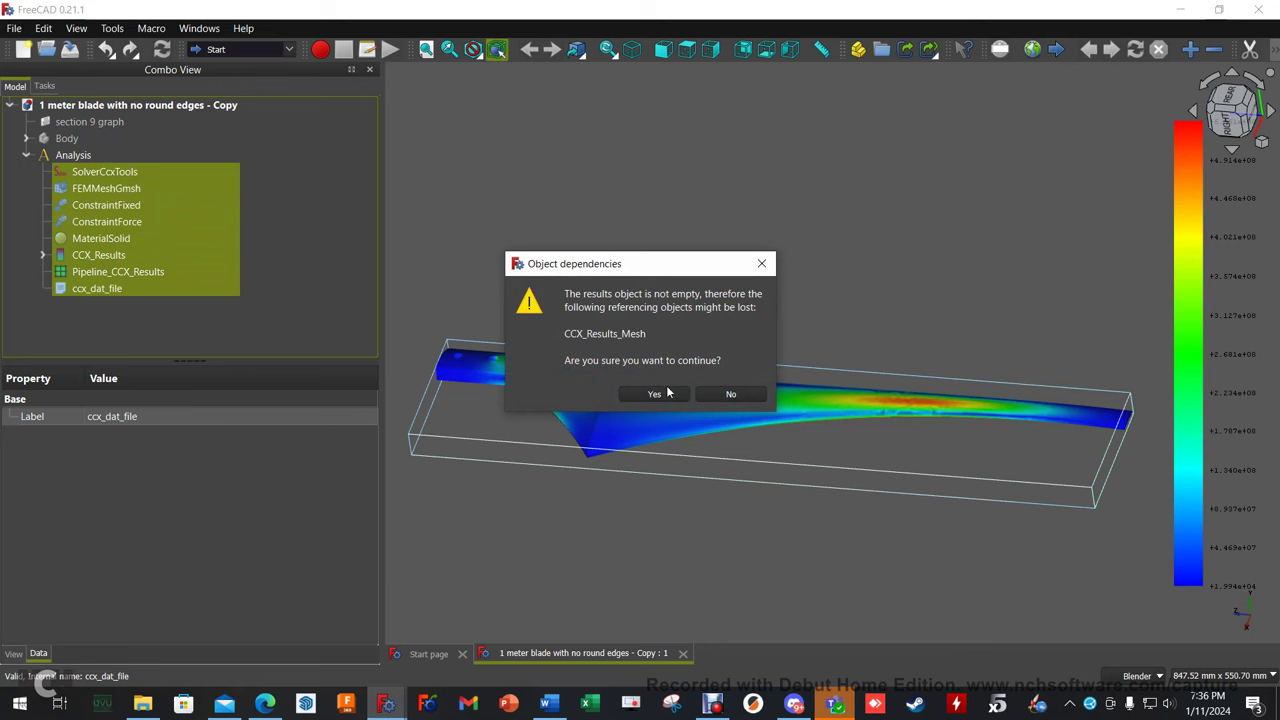
left_click(652, 395)
Delete the leftover CCX_Results_Mesh and the empty Analysis group, then select Body.
left_click(117, 172)
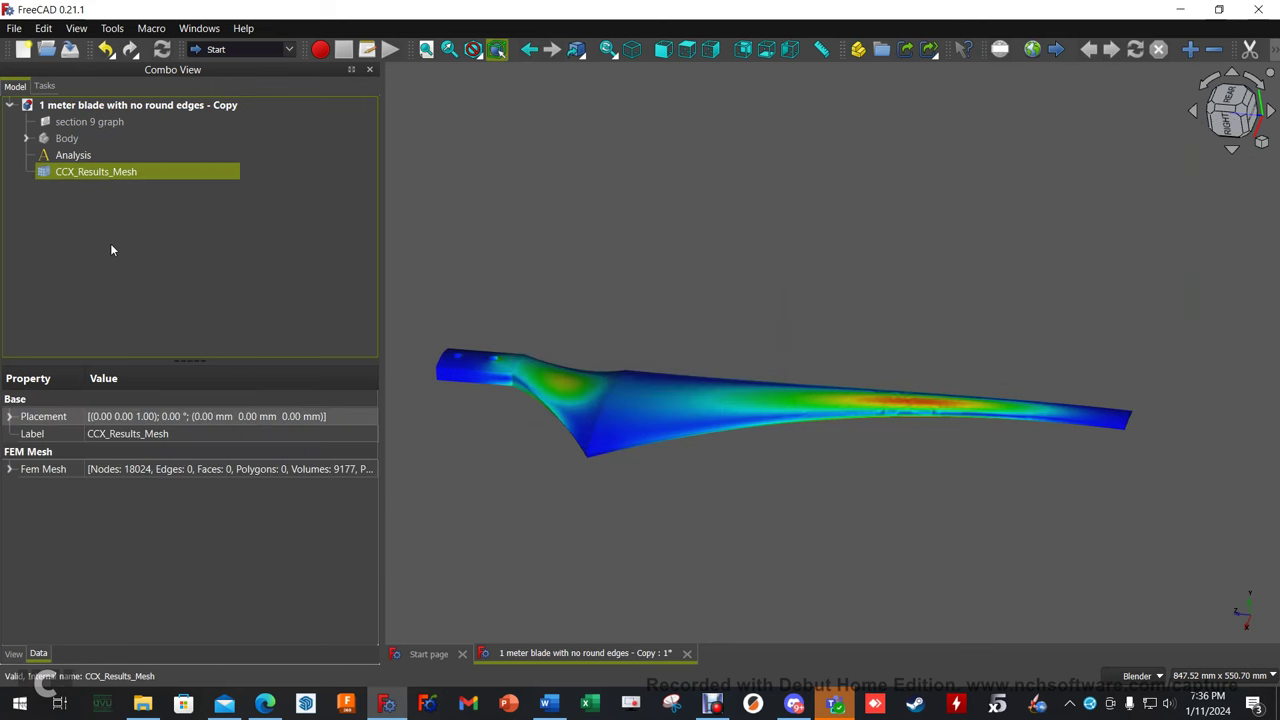
key("Delete")
left_click(70, 156)
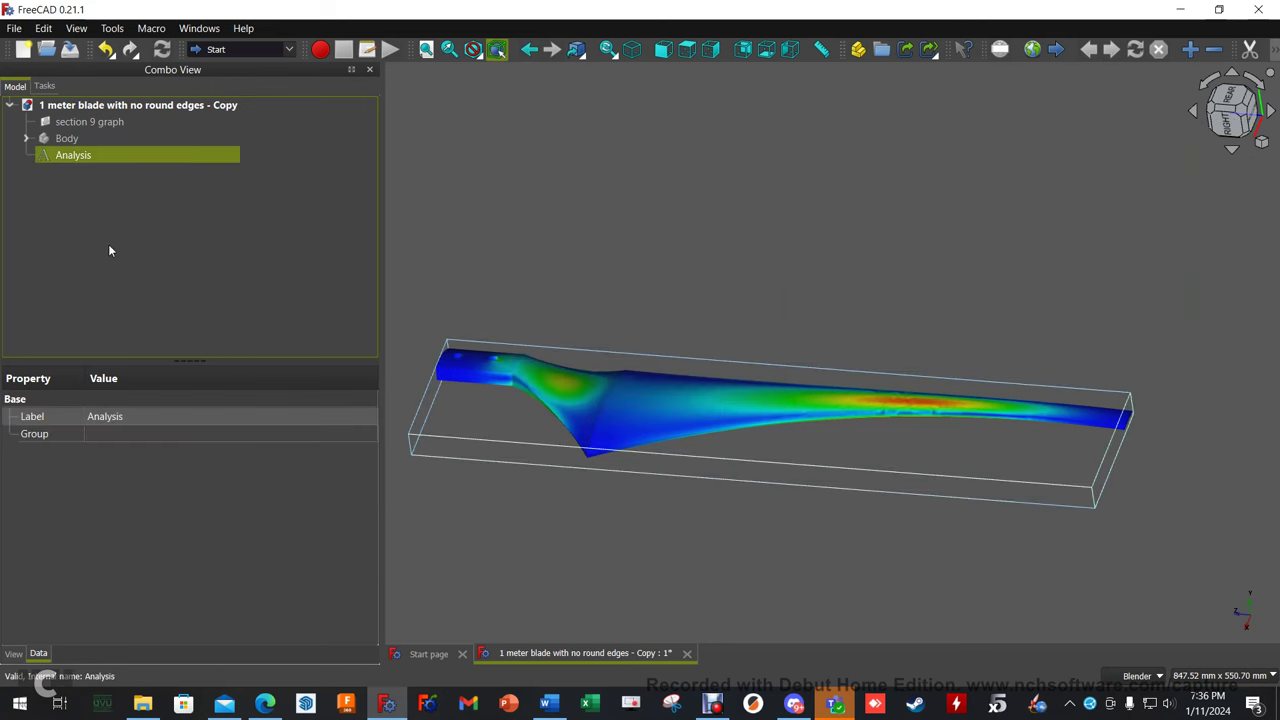
key("Delete")
left_click(49, 140)
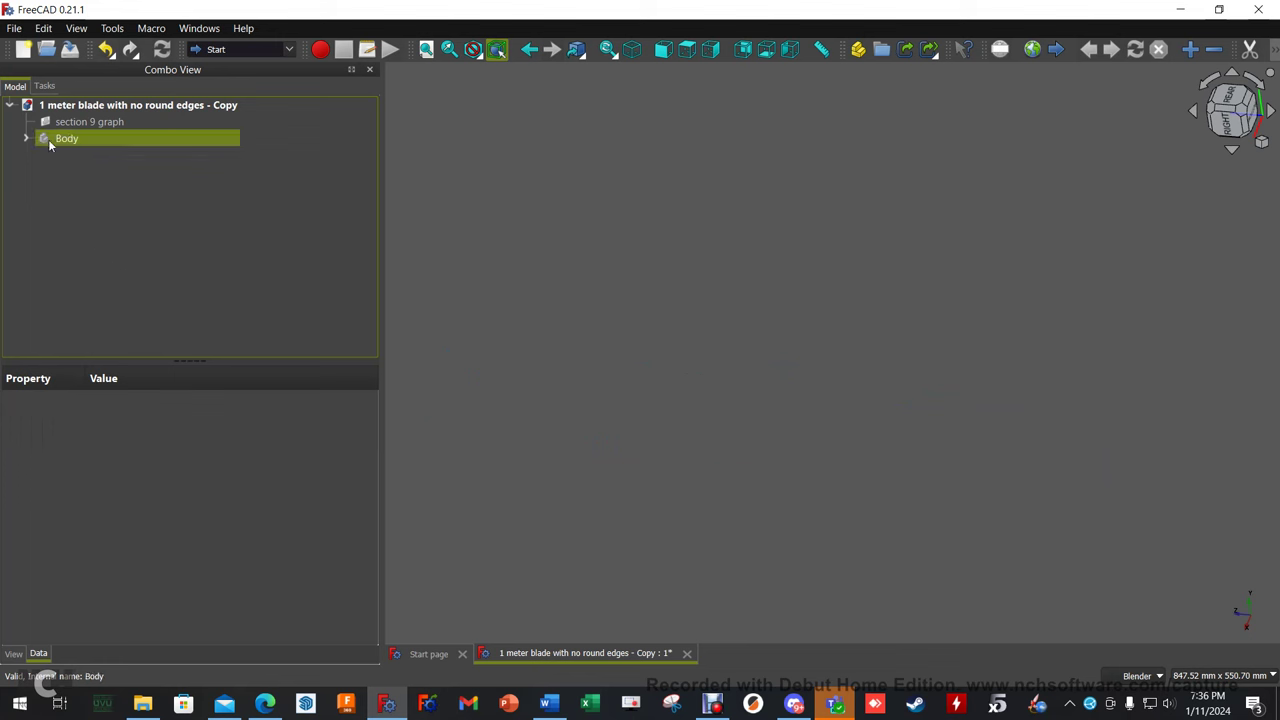
Unhide the grey blade Body and expand it to list sketches, lofts, datum plane and Pocket.
key("space")
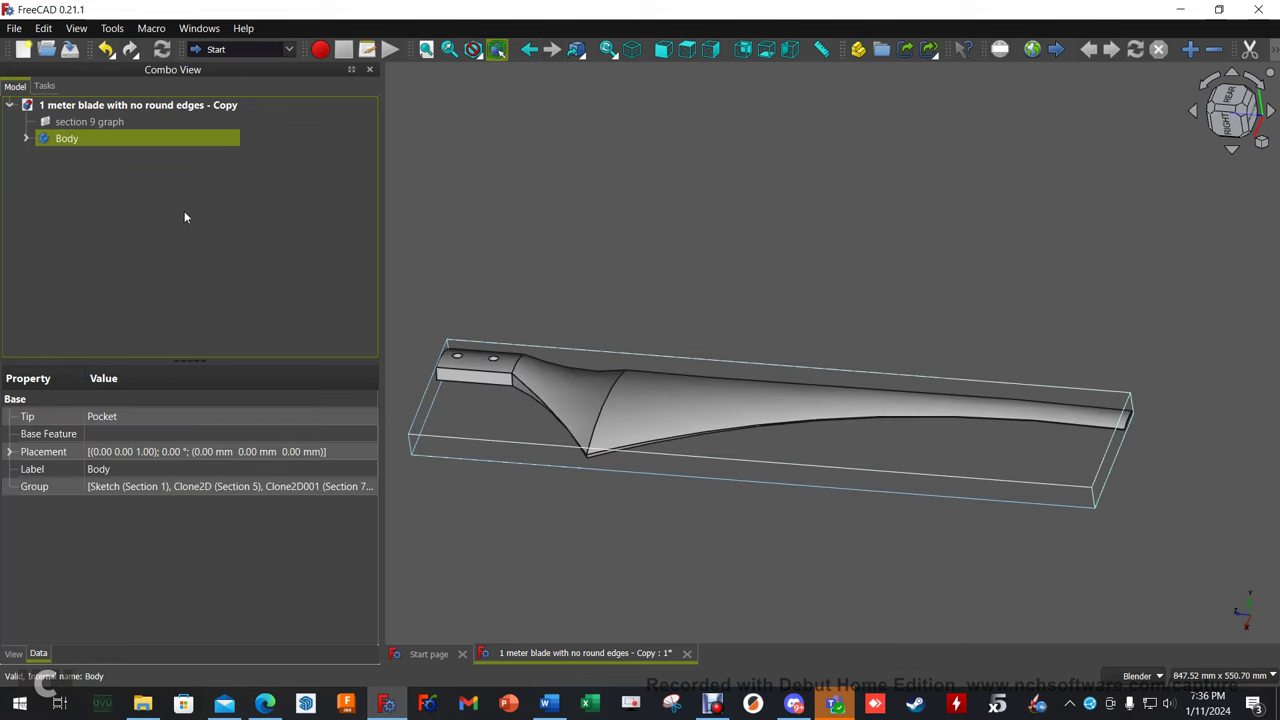
middle_click_drag(758, 505, 726, 495)
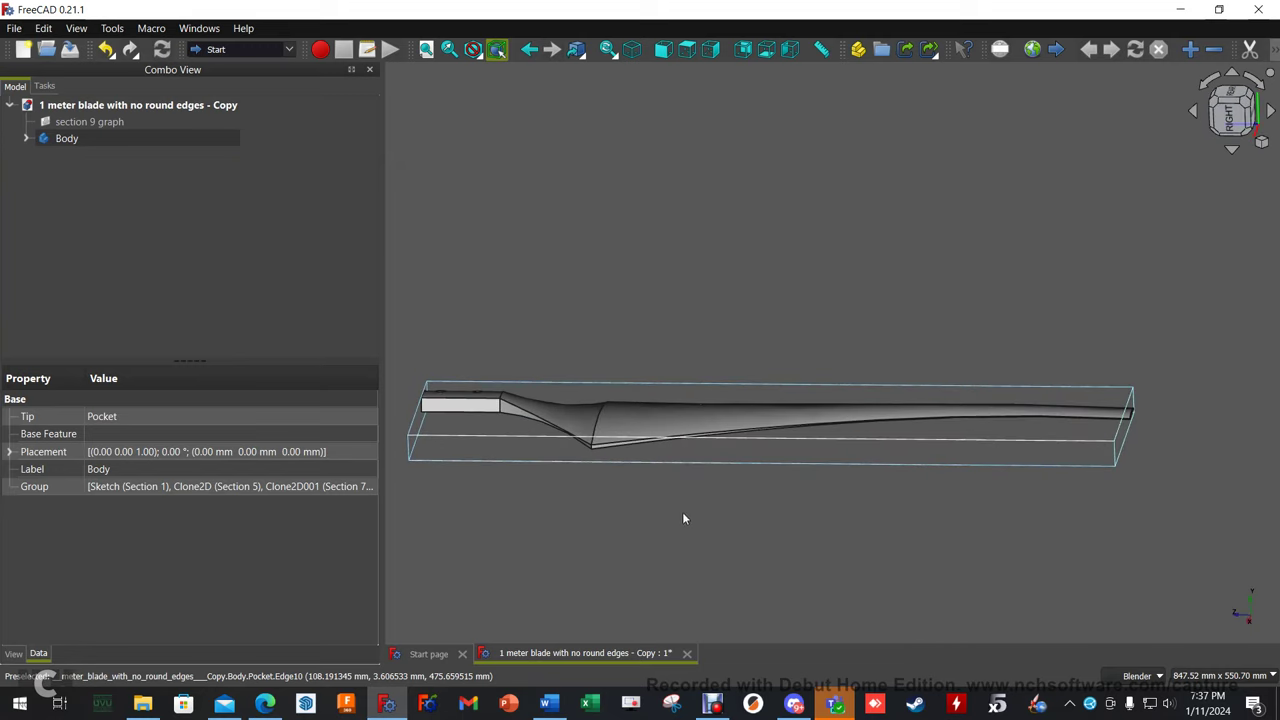
middle_click_drag(637, 526, 693, 495)
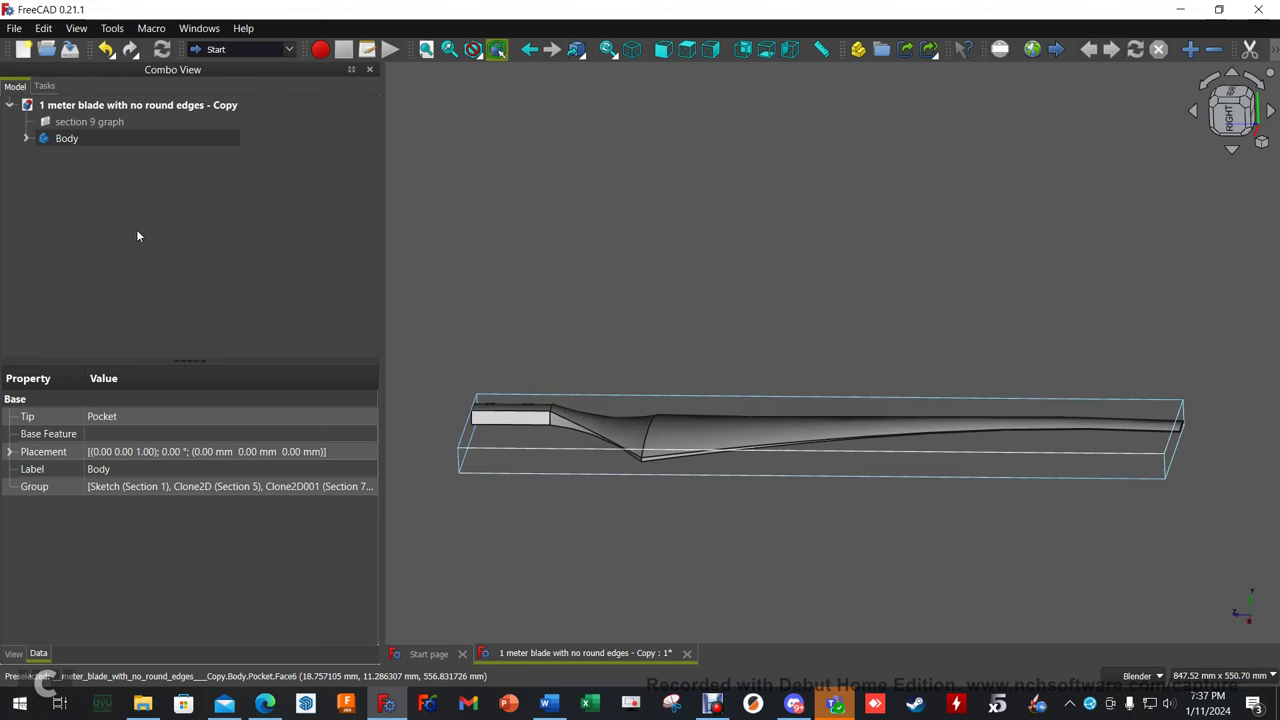
left_click(26, 138)
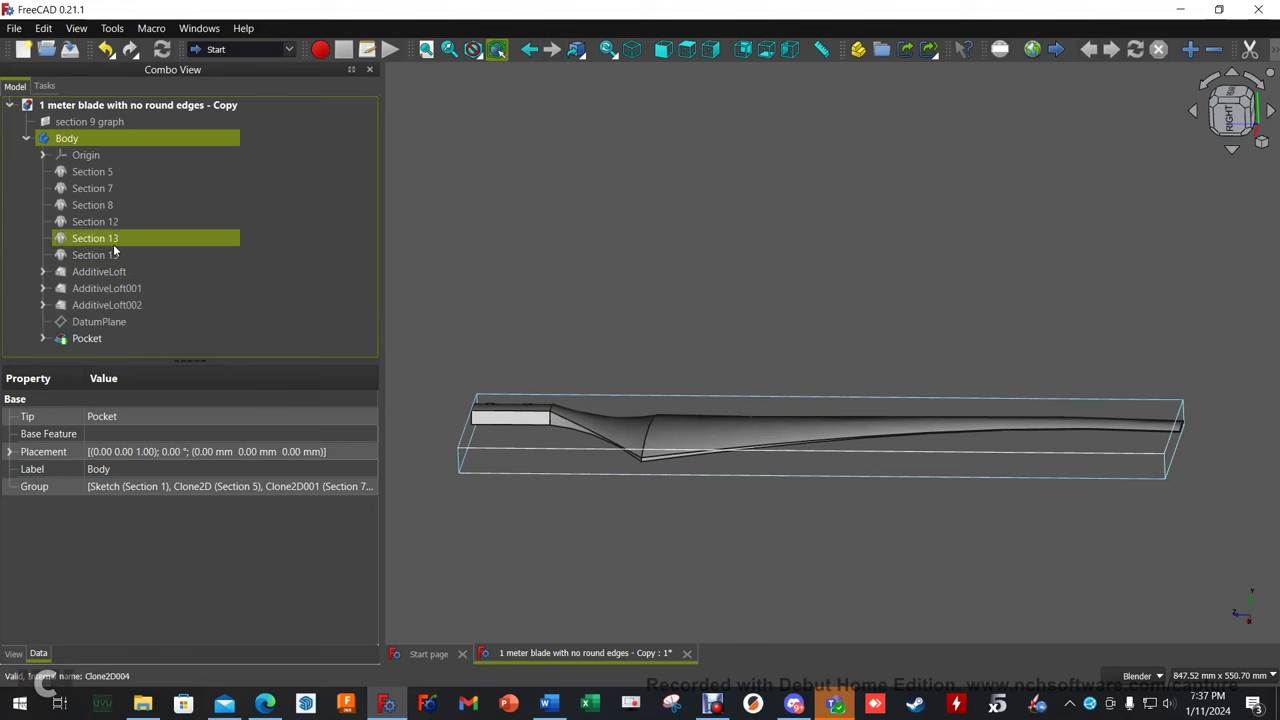
Open the section 9 graph image plane settings and cancel them unchanged.
left_click(128, 122)
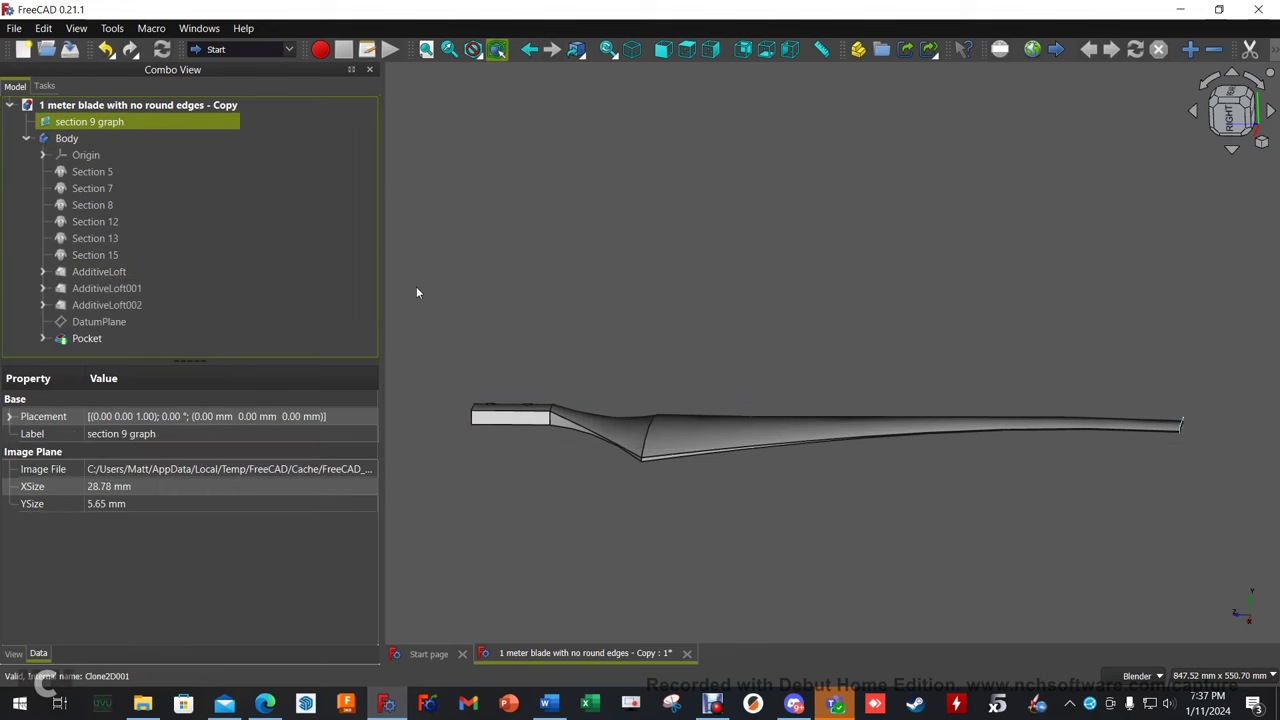
double_click(99, 124)
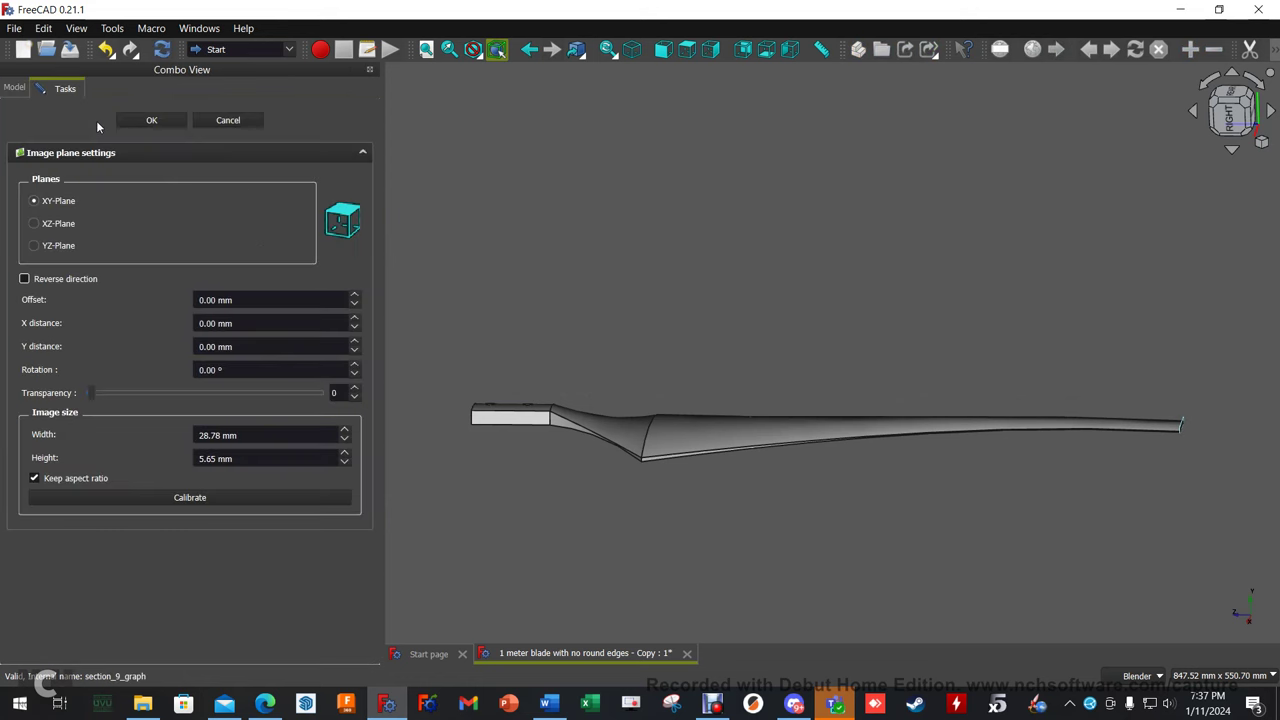
left_click(226, 122)
scroll(649, 352, "up", 5)
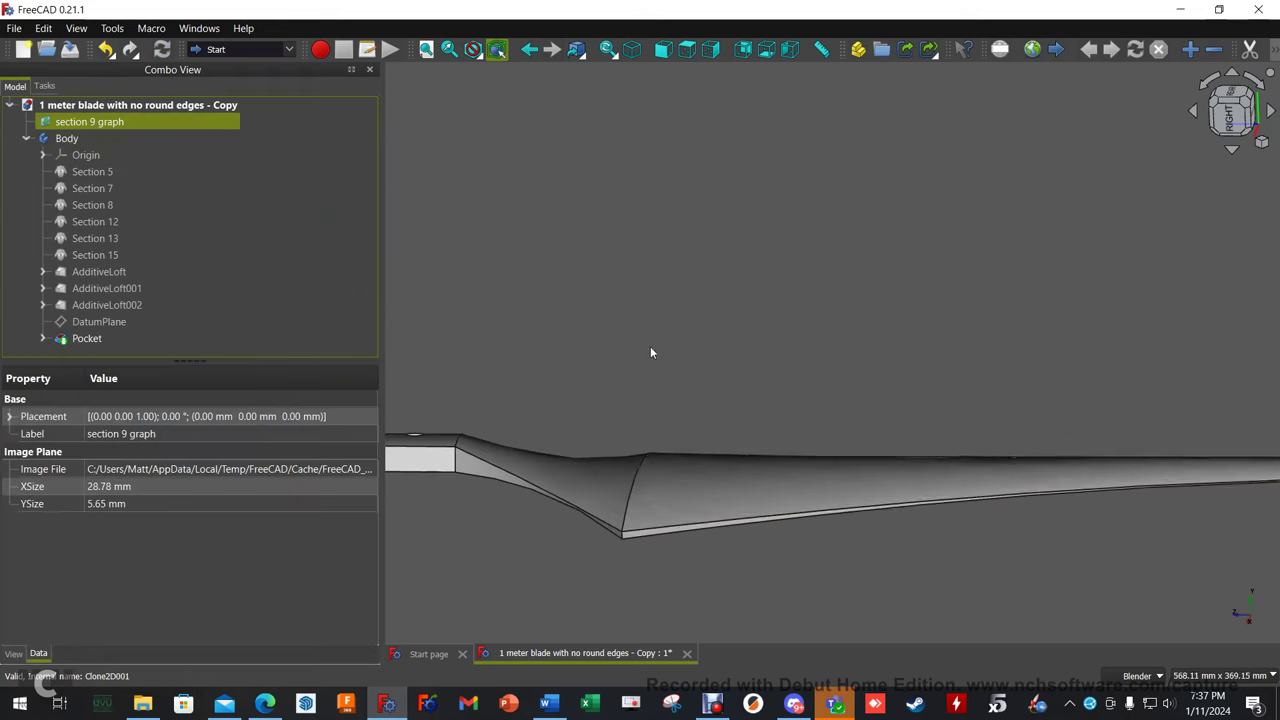
scroll(1049, 476, "down", 4)
scroll(920, 477, "up", 6)
middle_click_drag(520, 460, 687, 381)
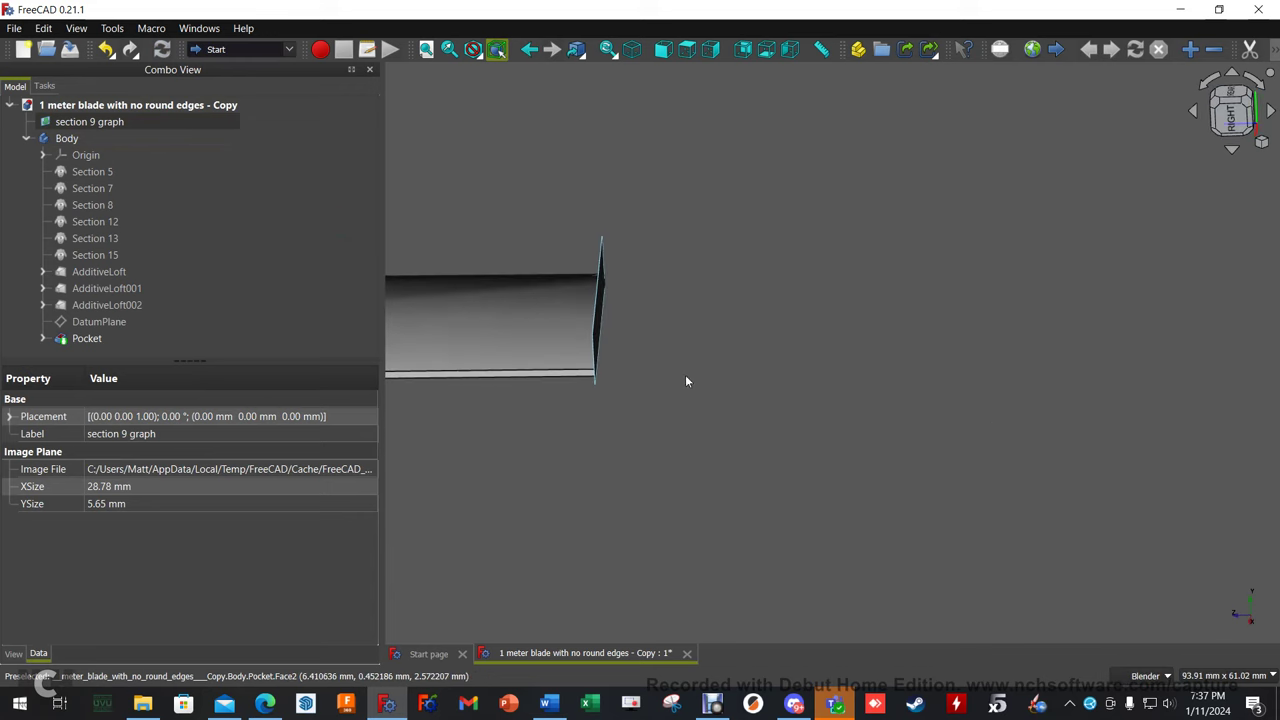
Hide the Body, inspect the section 9 graph image from Top view, then hide the image.
left_click(67, 137)
key("space")
left_click(800, 290)
middle_click_drag(800, 290, 1077, 297)
left_click(1226, 108)
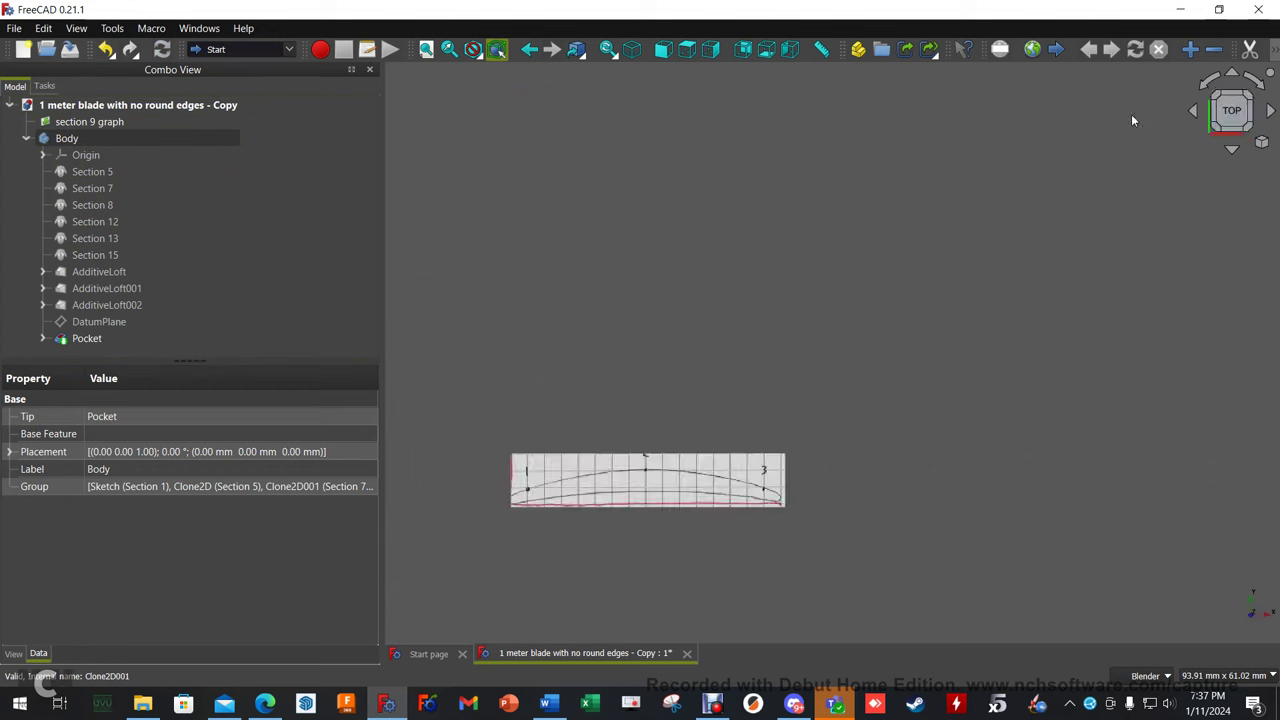
scroll(661, 508, "up", 3)
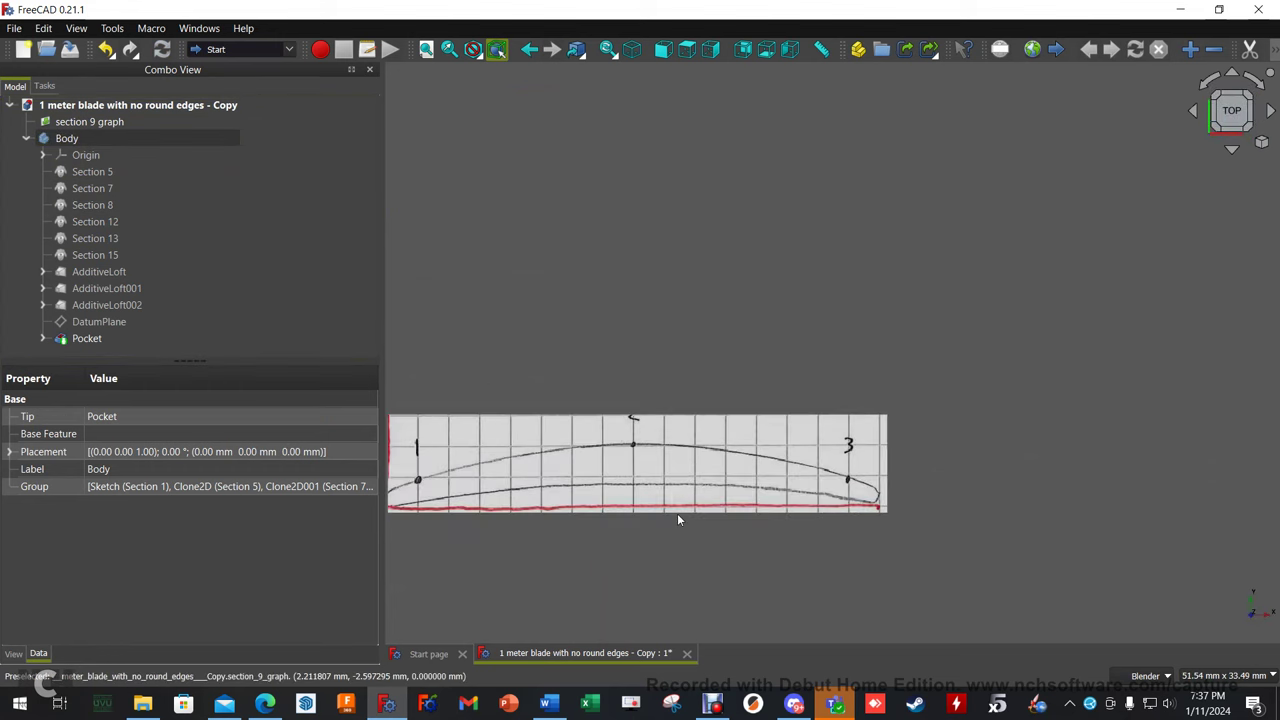
middle_click_drag(498, 533, 584, 521, "shift")
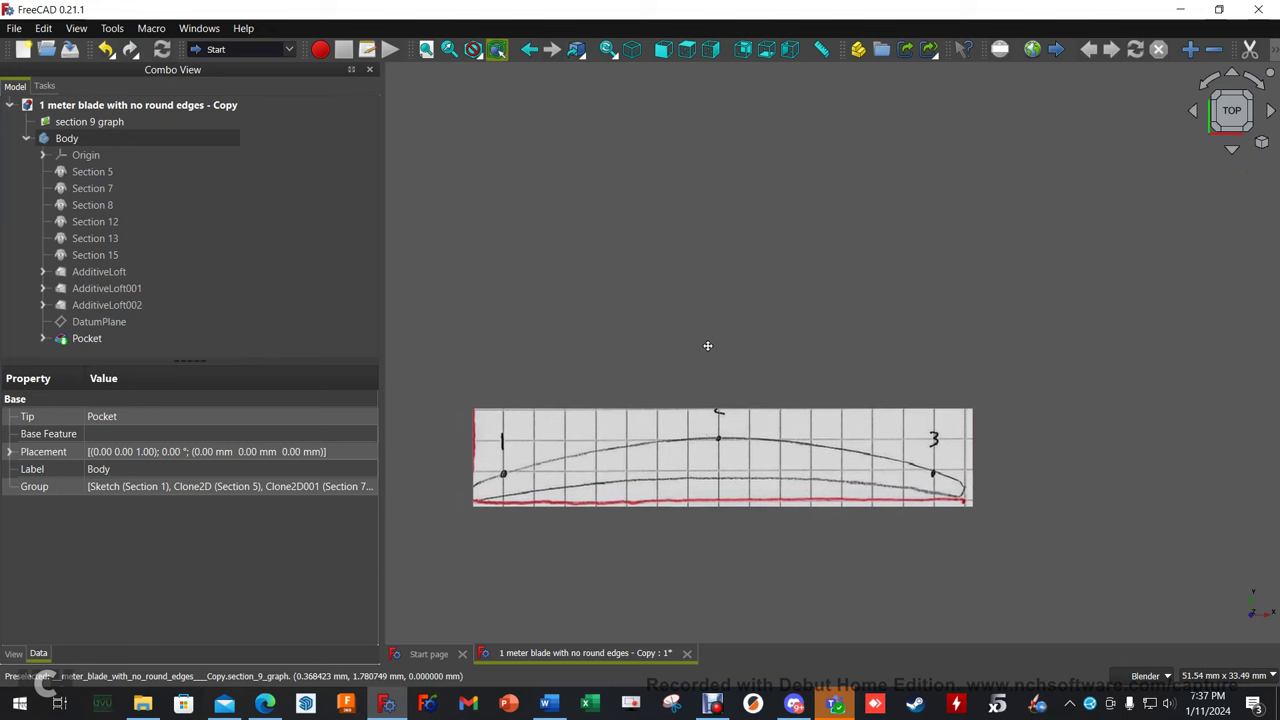
scroll(584, 521, "up", 2)
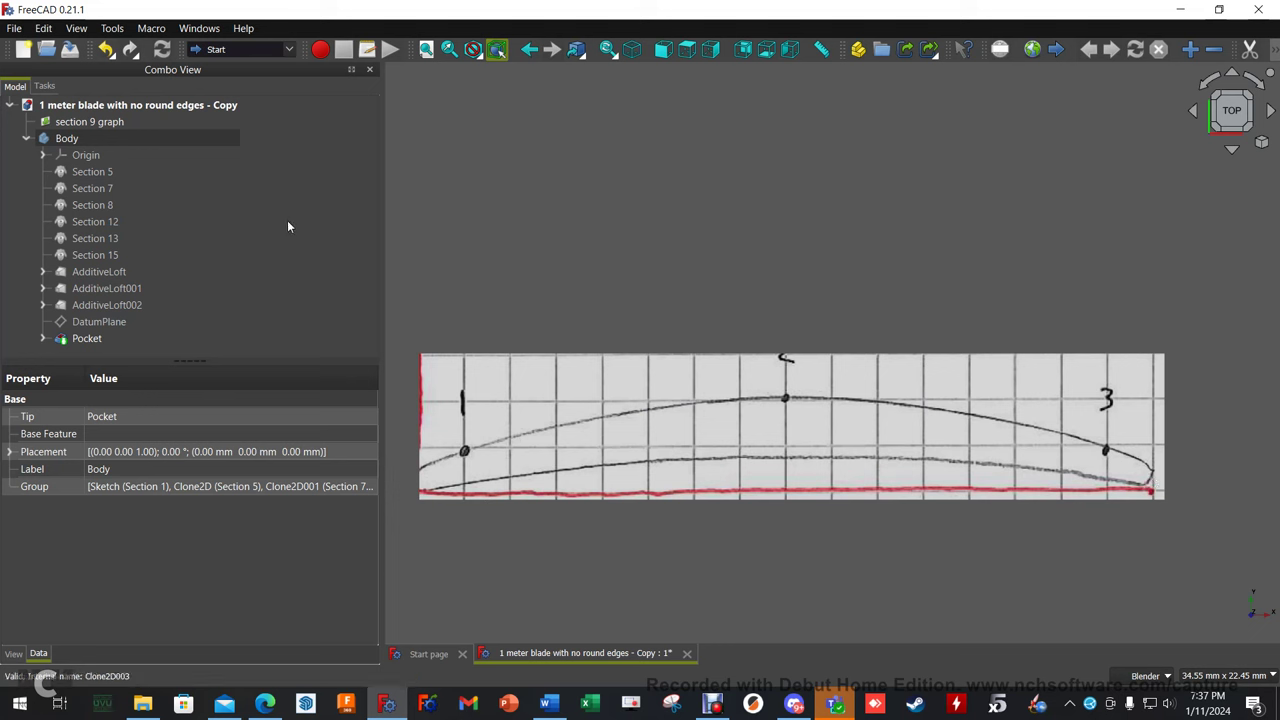
left_click(104, 124)
key("space")
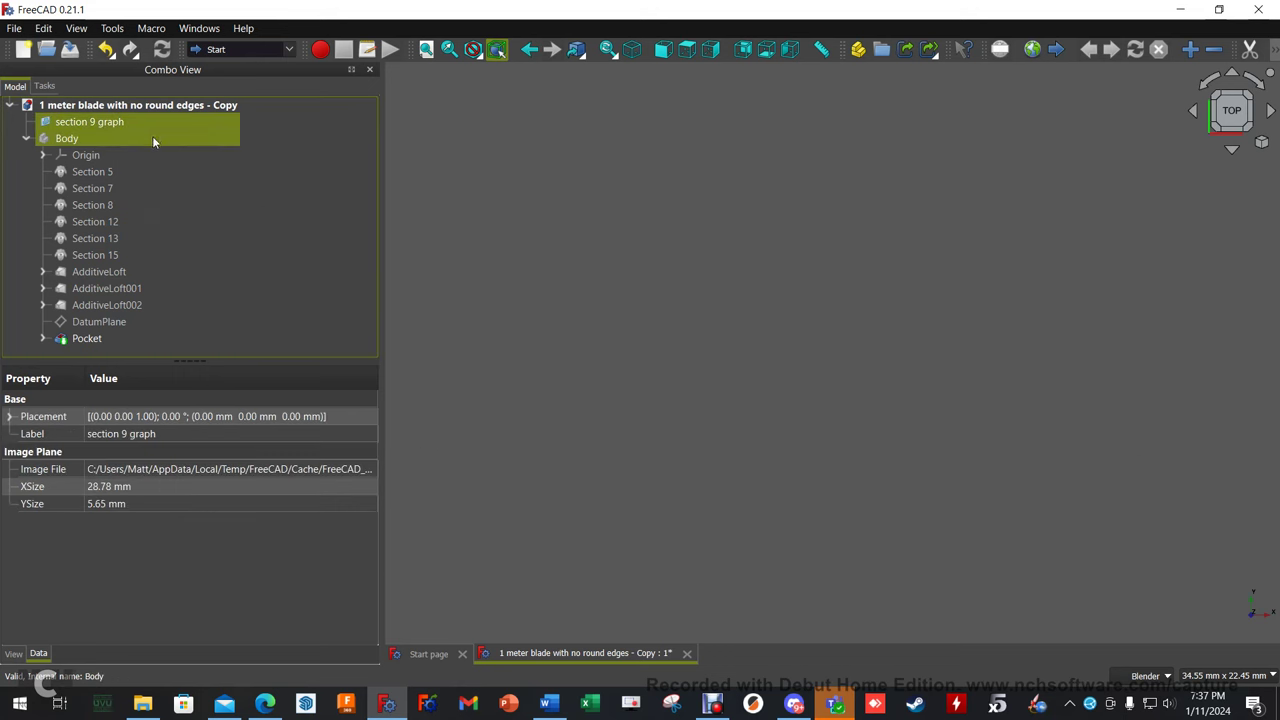
Expand AdditiveLoft and open its Section 1 sketch of two arcs and two lines in Sketcher.
left_click(42, 271)
left_click(124, 288)
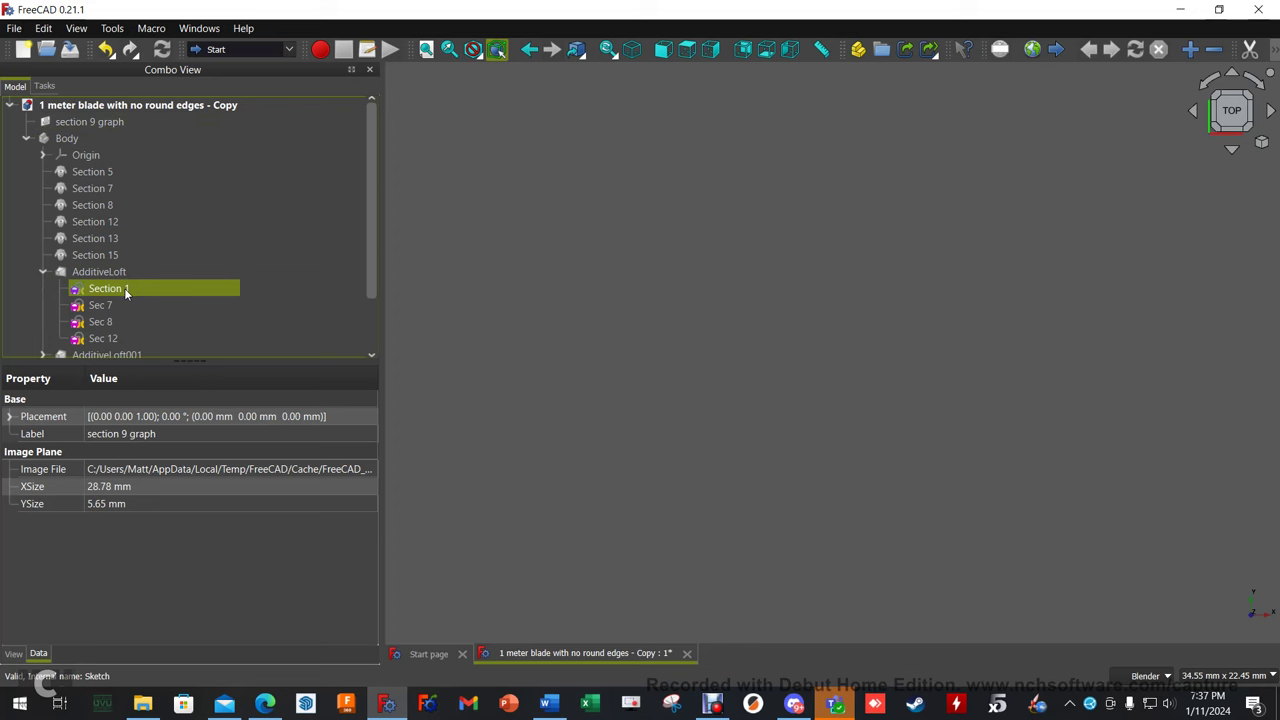
double_click(124, 288)
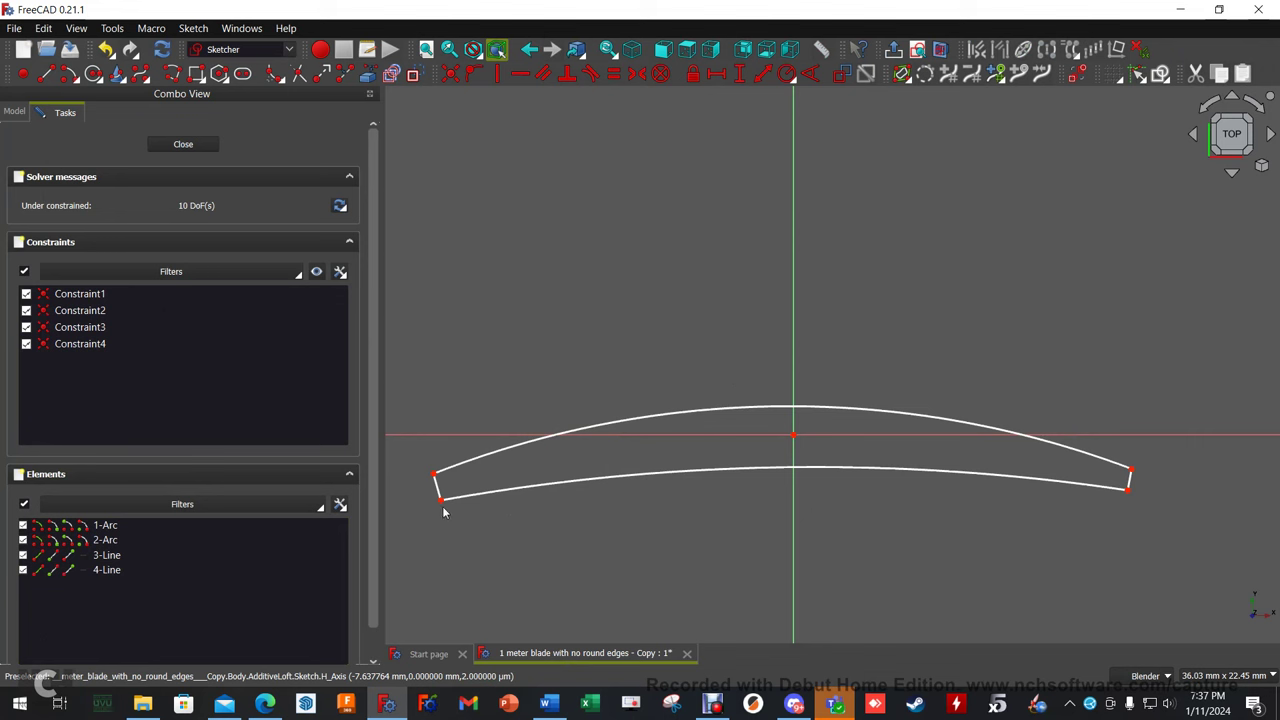
scroll(444, 512, "up", 1)
scroll(800, 521, "down", 1)
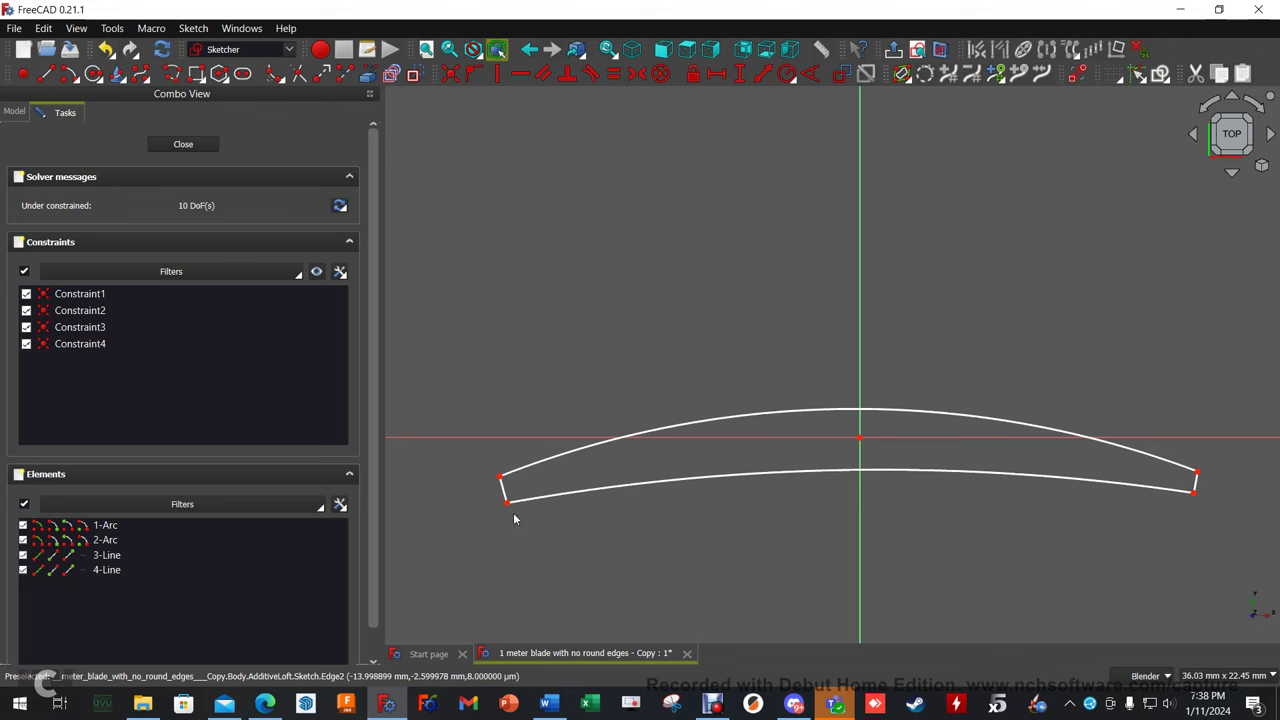
scroll(497, 486, "up", 2)
scroll(510, 494, "down", 2)
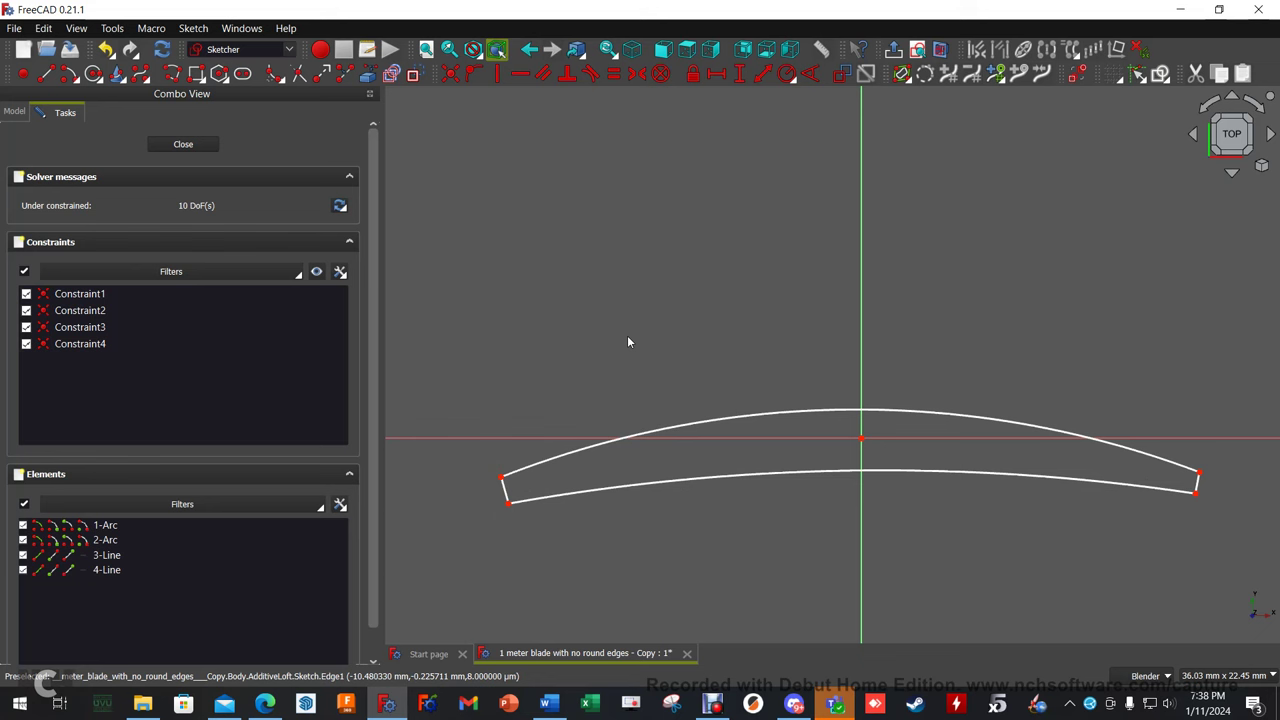
Close the Section 1 sketch and orbit to an angled close view of the blade.
left_click(184, 144)
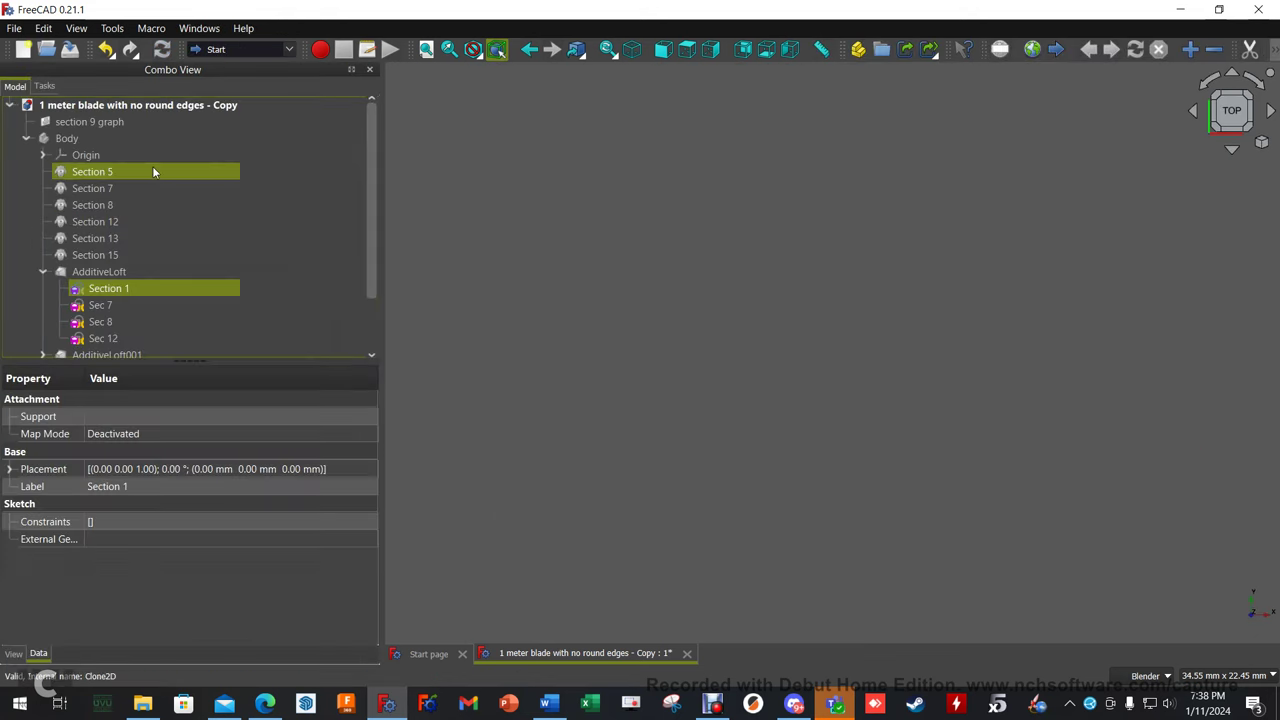
left_click(96, 140)
scroll(860, 385, "down", 5)
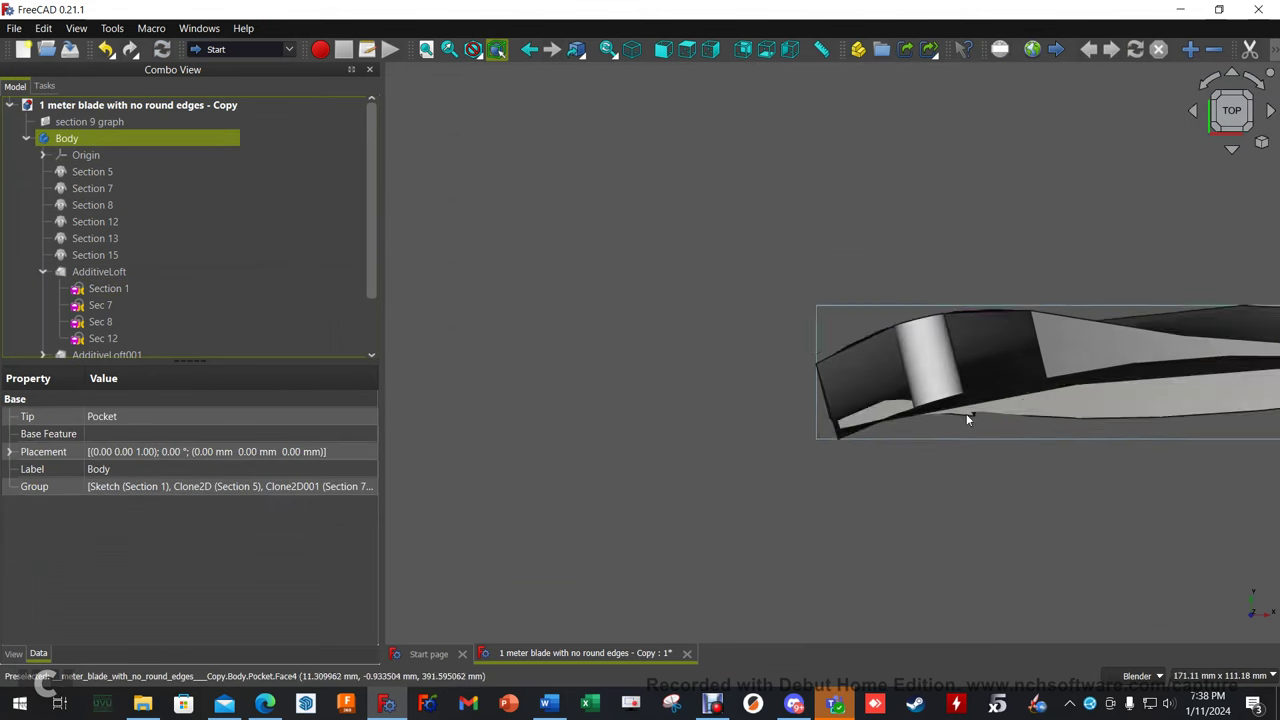
left_click(1025, 472)
scroll(1060, 465, "up", 10)
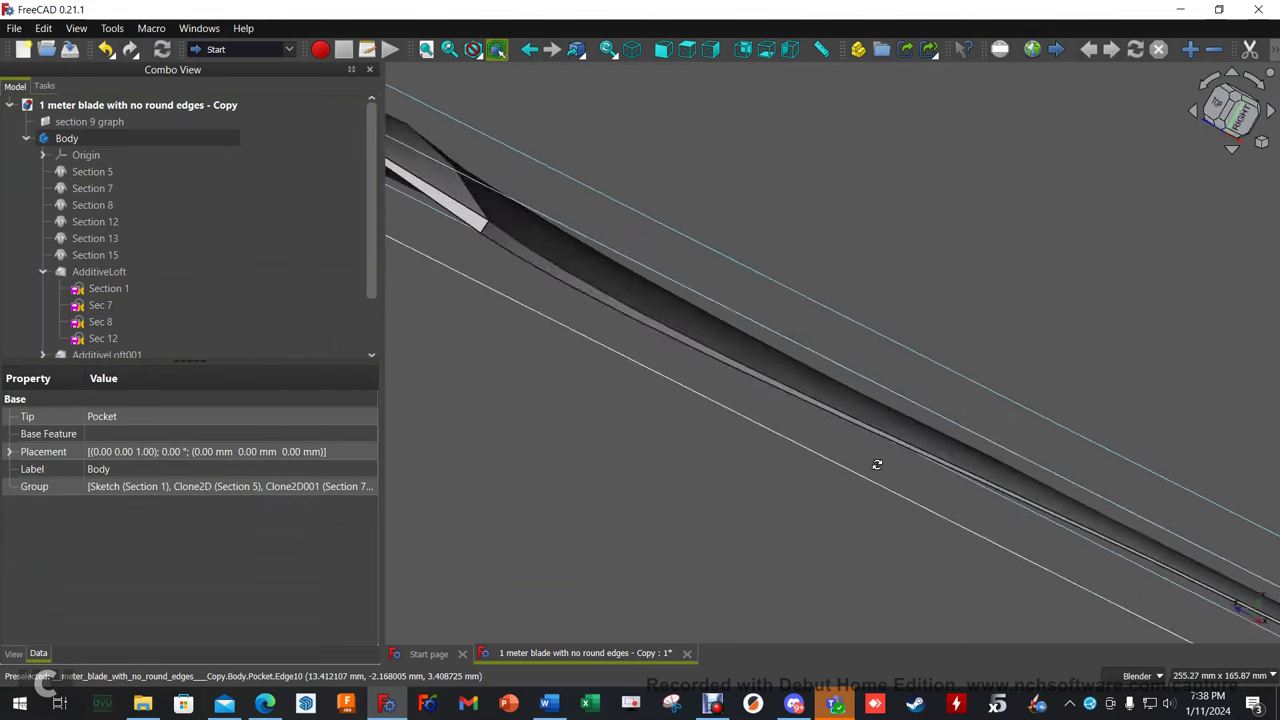
middle_click_drag(893, 478, 778, 398)
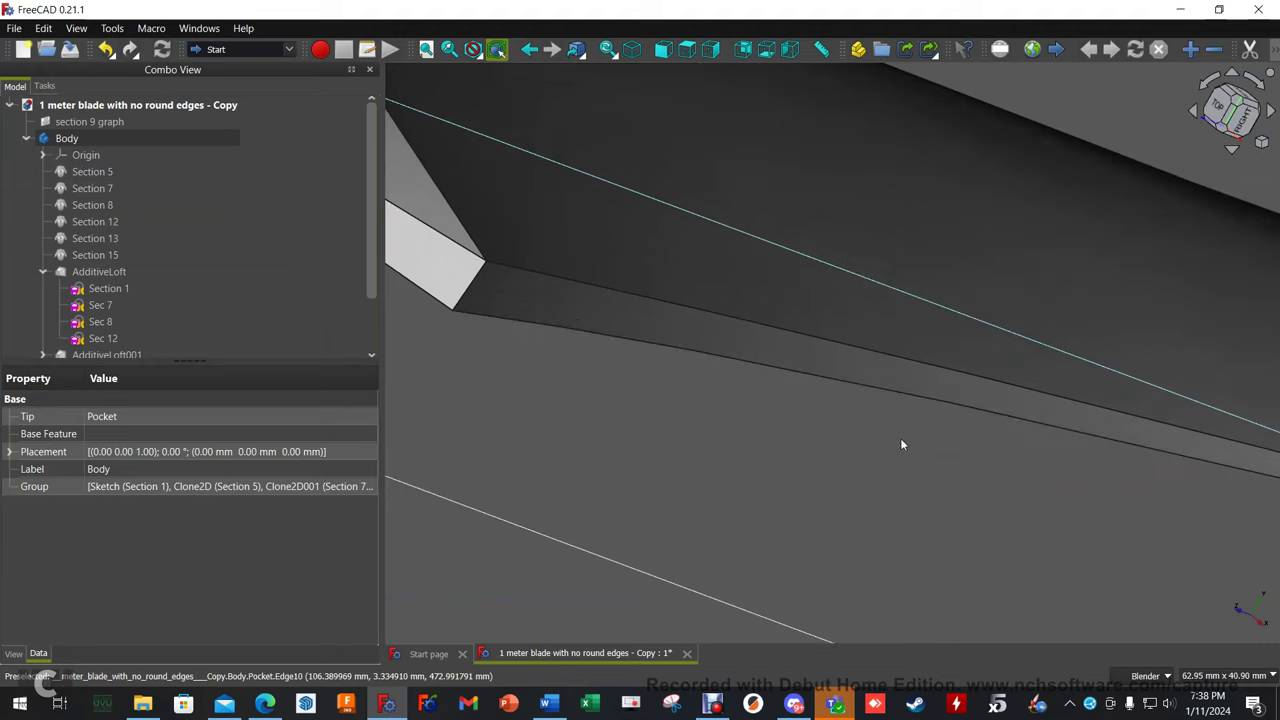
scroll(933, 480, "down", 8)
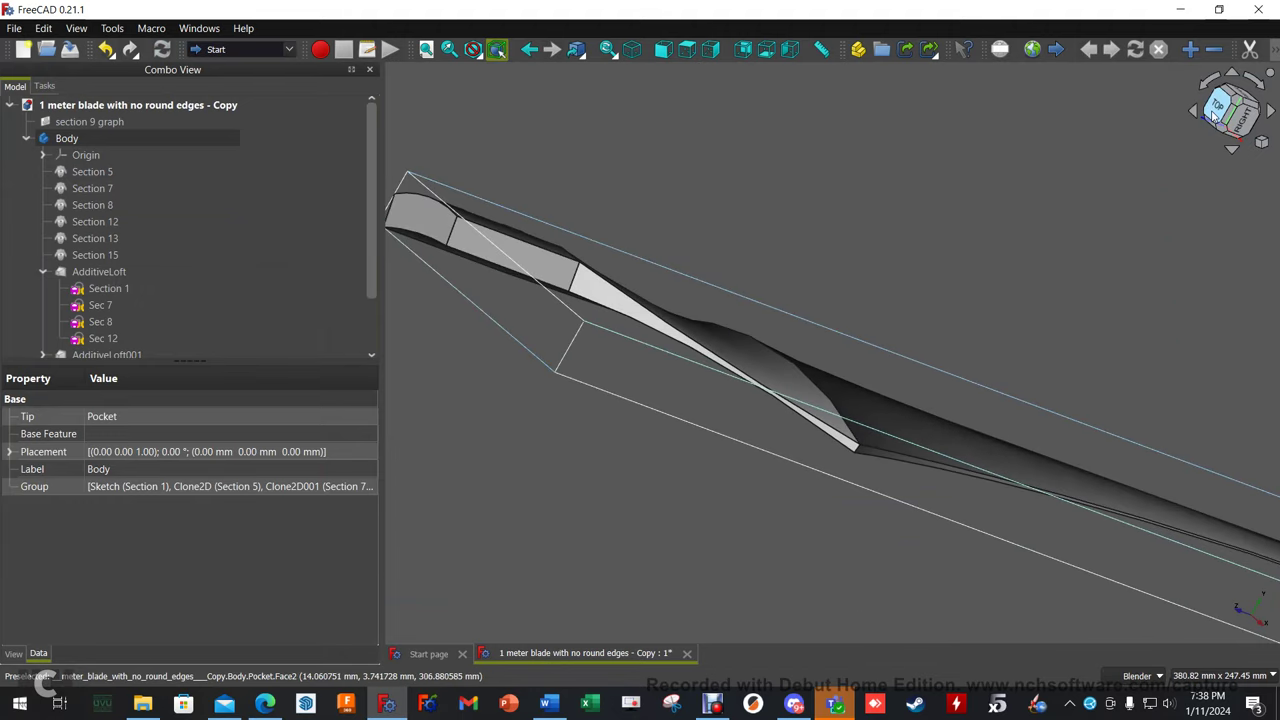
View the blade from Top and Right, follow it to the tip, then collapse Body.
left_click(1215, 110)
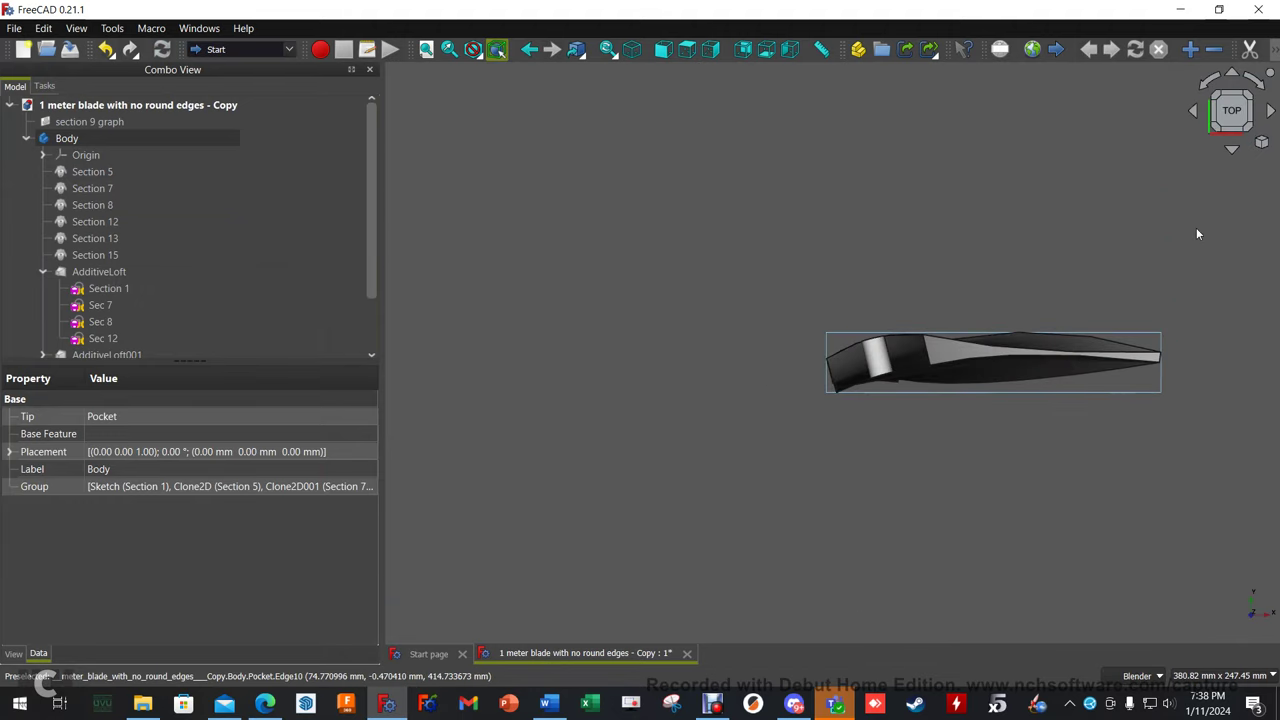
left_click(1250, 110)
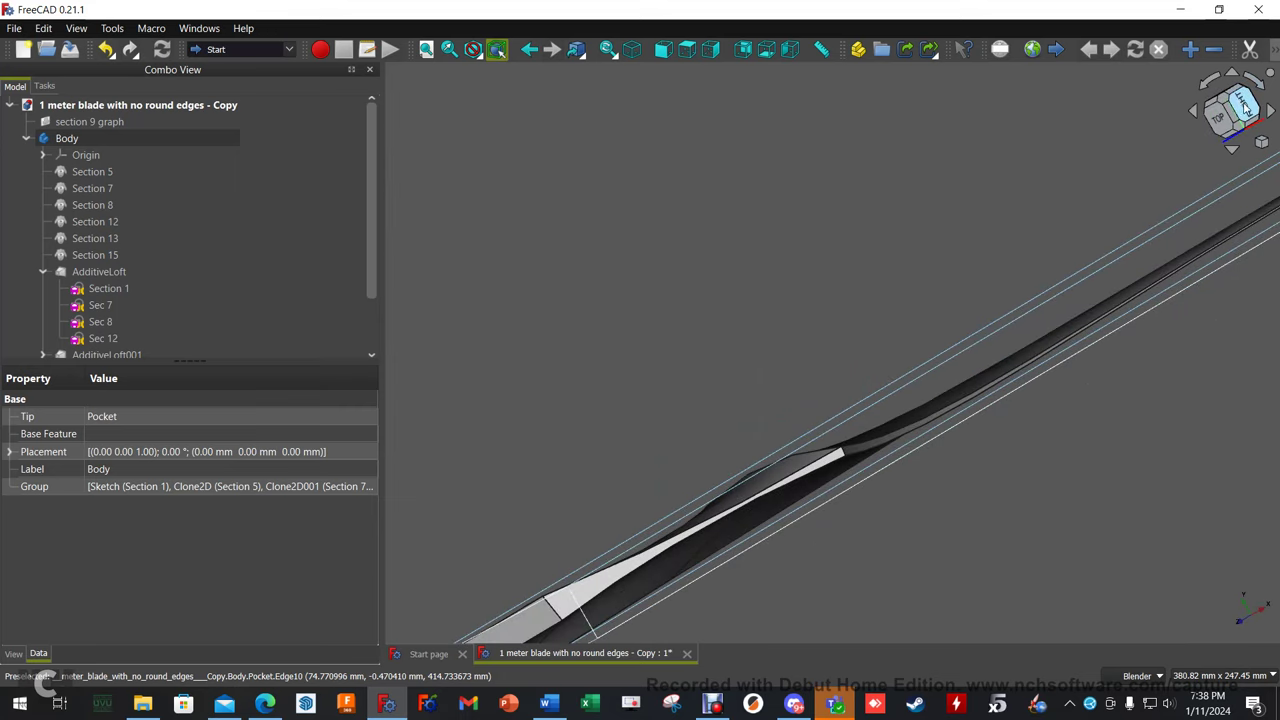
left_click(1244, 108)
scroll(870, 450, "down", 5)
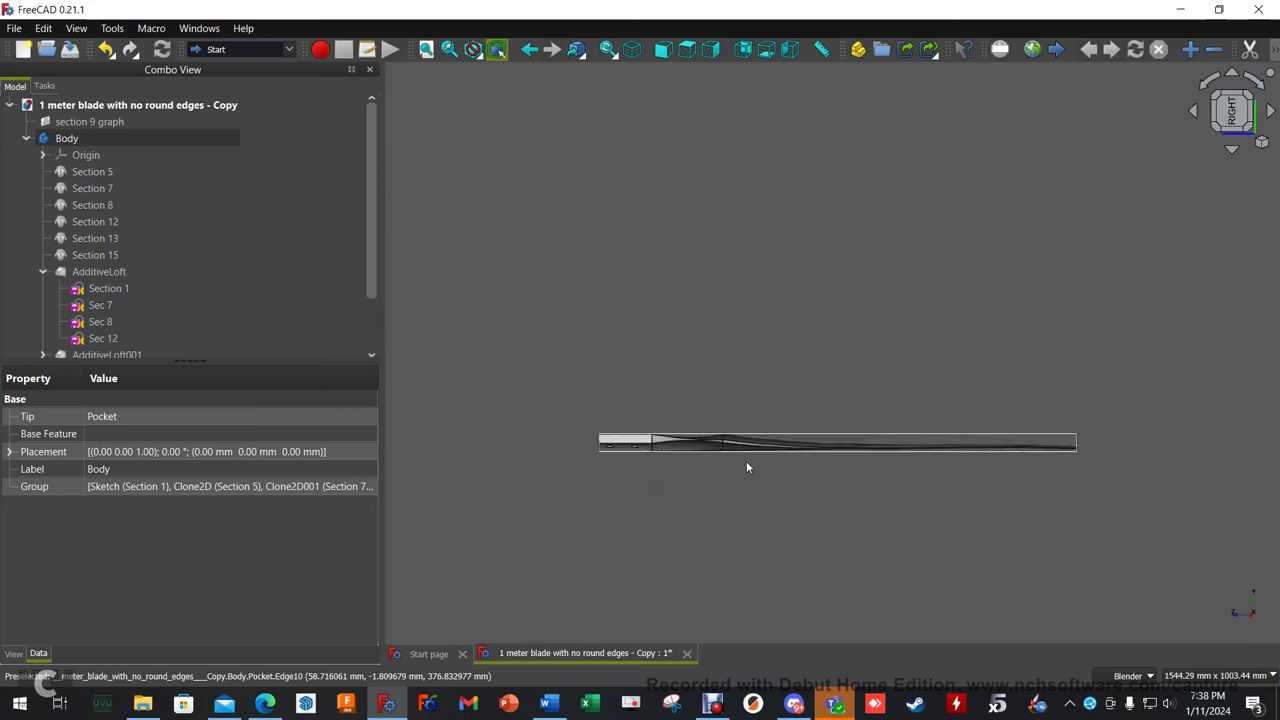
scroll(749, 460, "up", 5)
scroll(1040, 512, "down", 1)
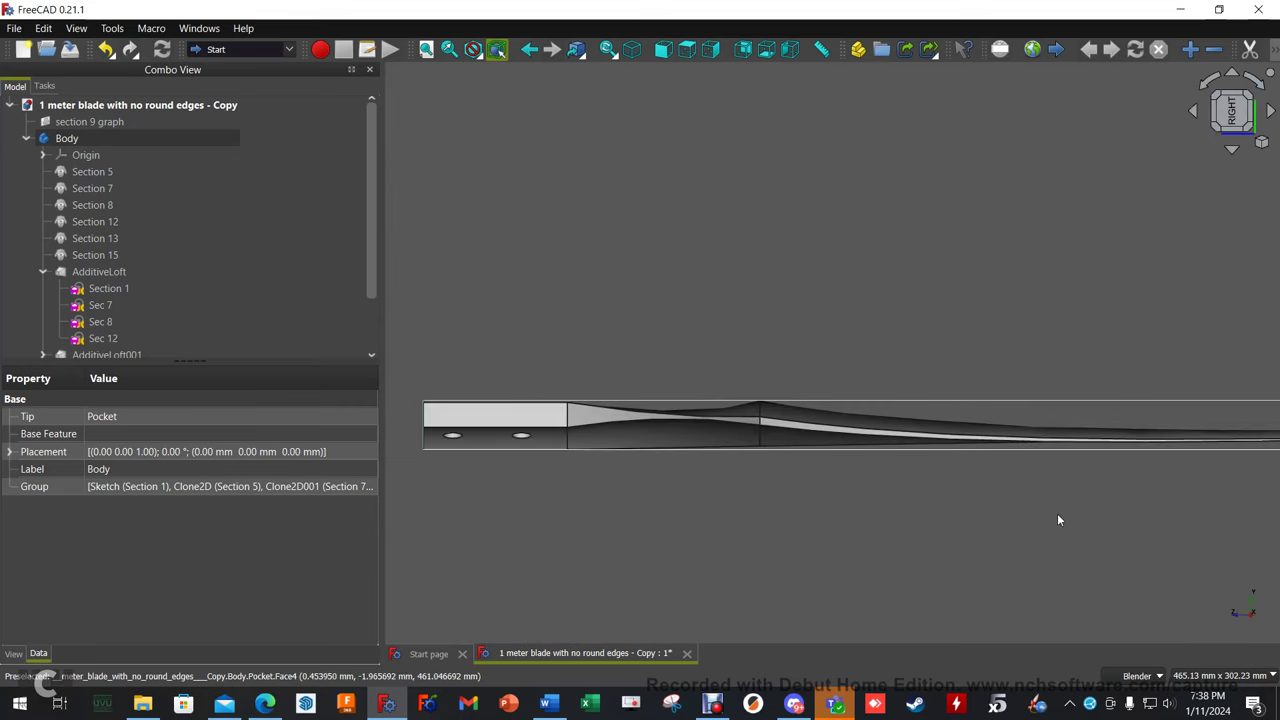
middle_click_drag(1049, 514, 643, 506, "shift")
mouse_move(1075, 486)
middle_mouse_down("shift")
mouse_move(886, 486)
mouse_move(837, 426)
middle_mouse_up("shift")
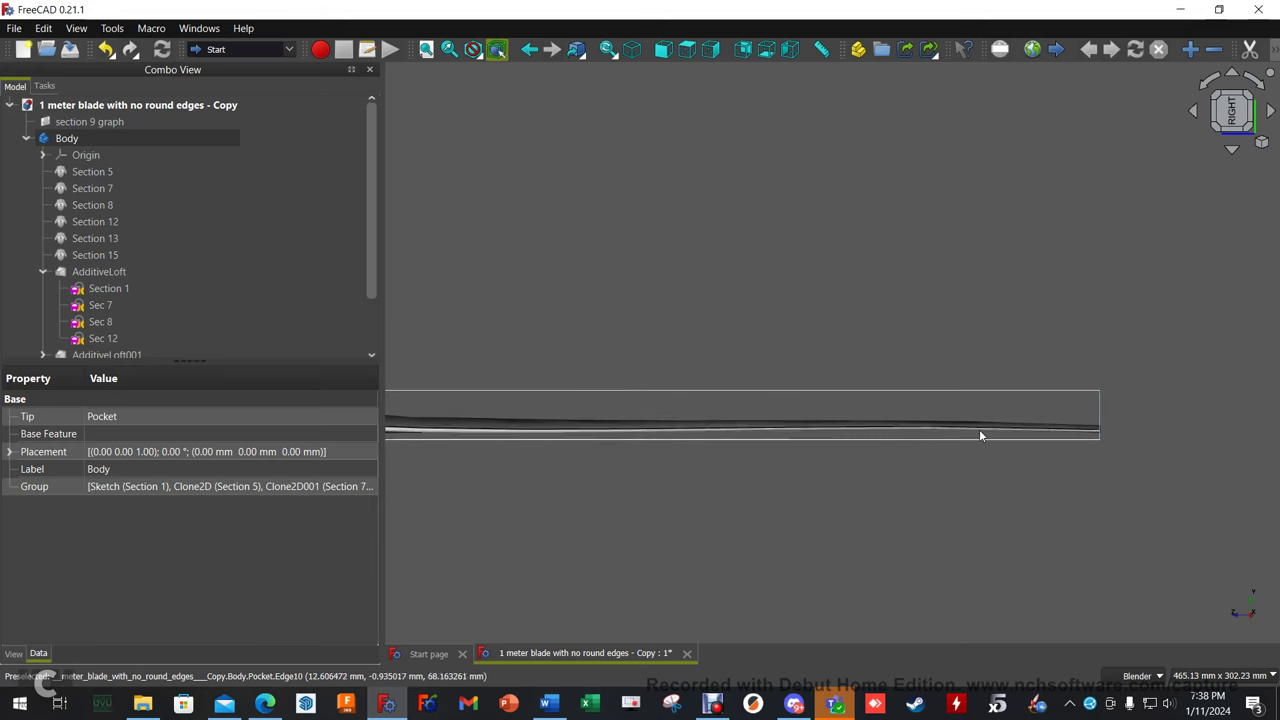
middle_click_drag(814, 306, 398, 208)
left_click(46, 140)
left_click(27, 139)
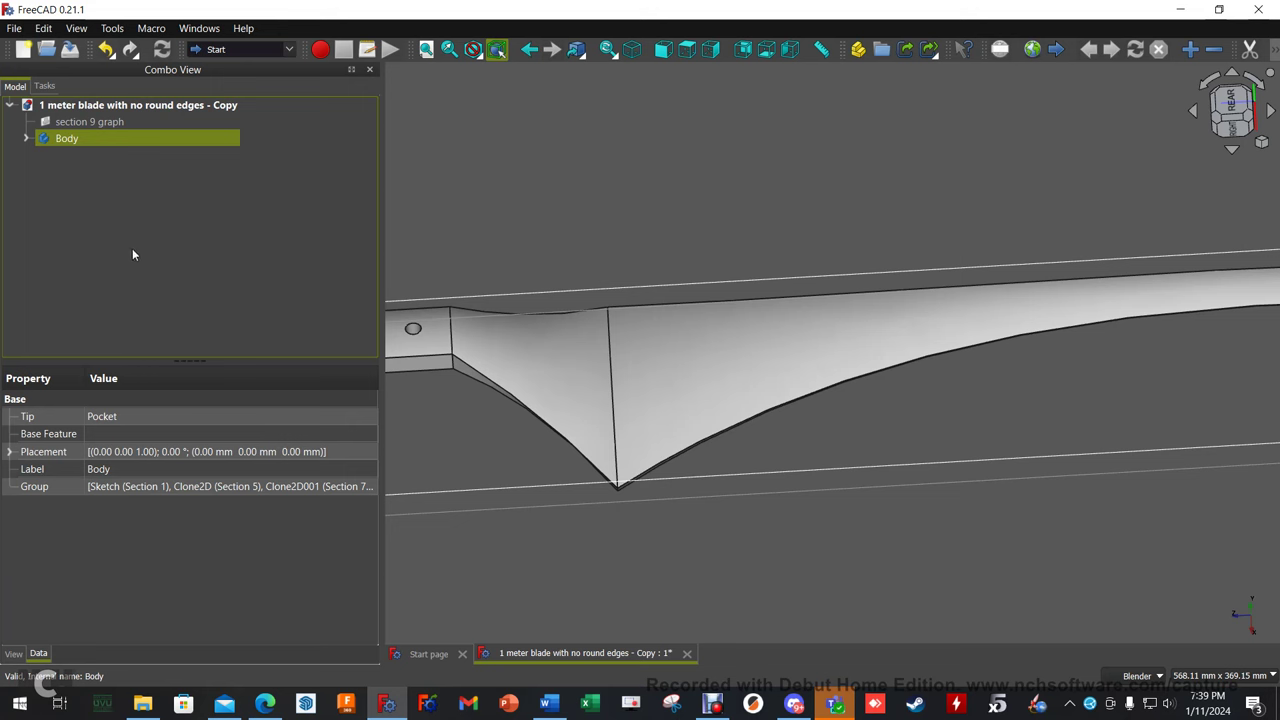
Switch to the FEM workbench and start a Gmsh mesh of the blade Body.
left_click(250, 49)
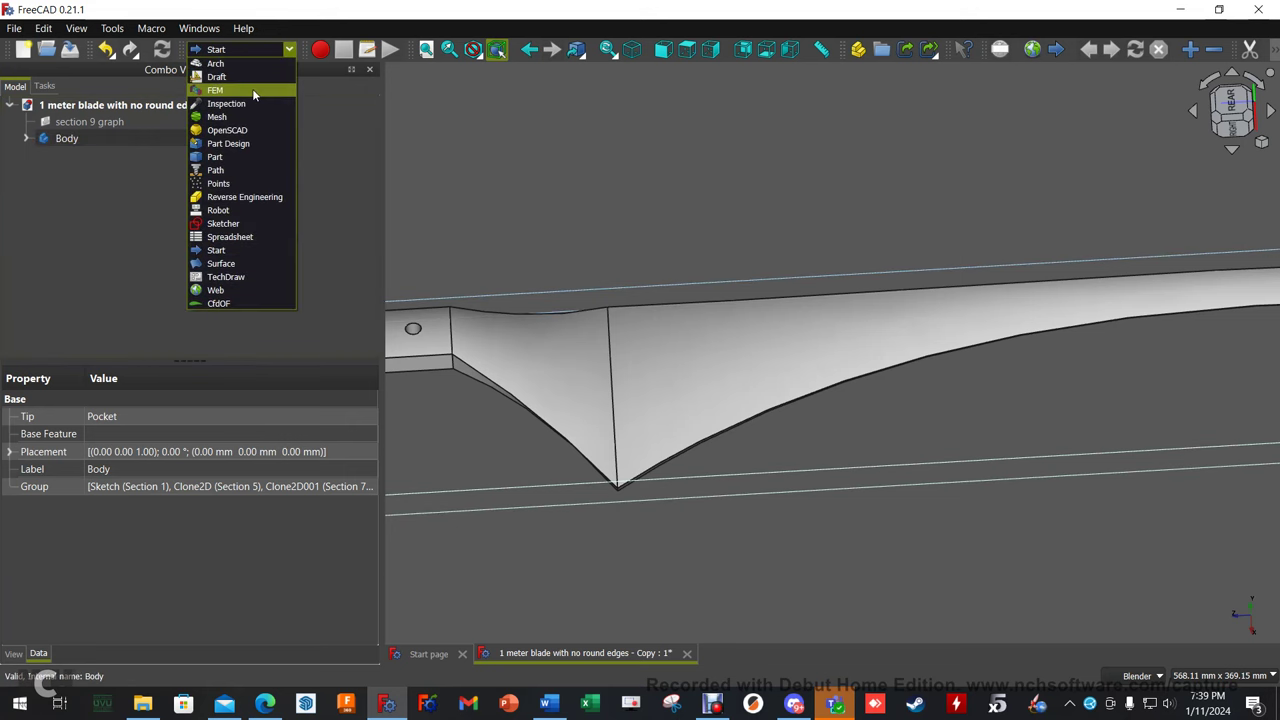
left_click(252, 89)
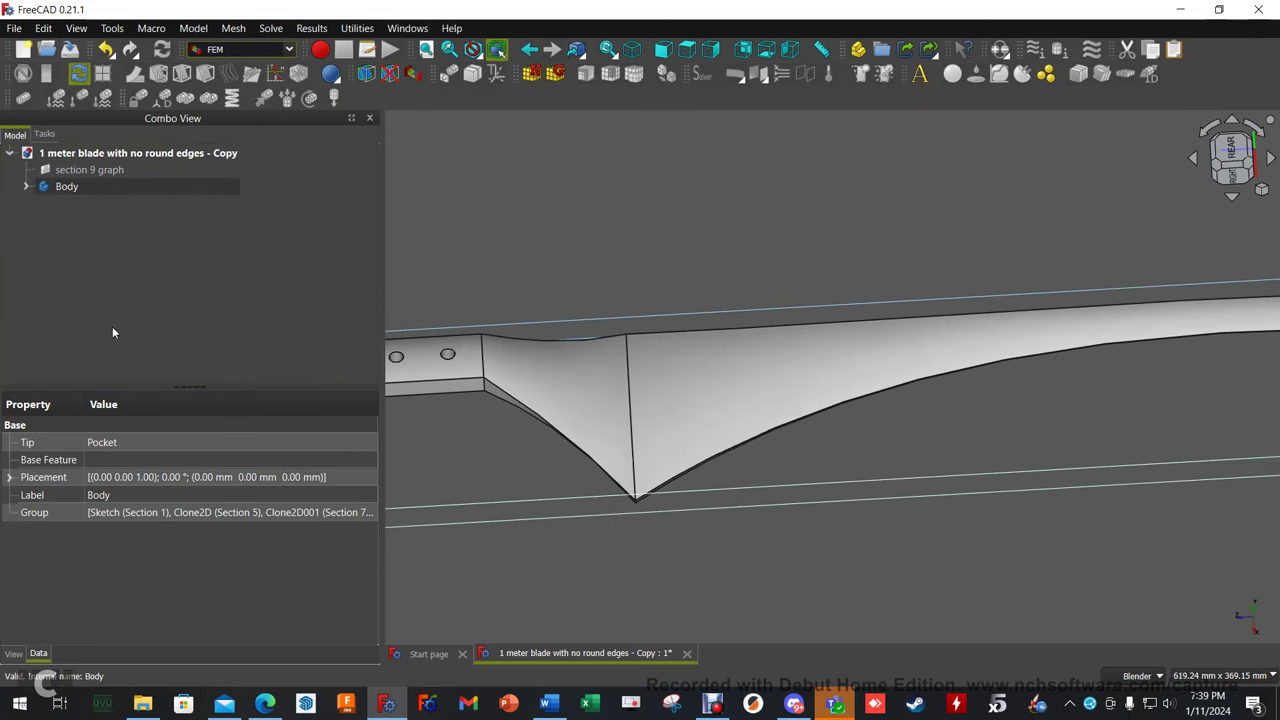
left_click(69, 190)
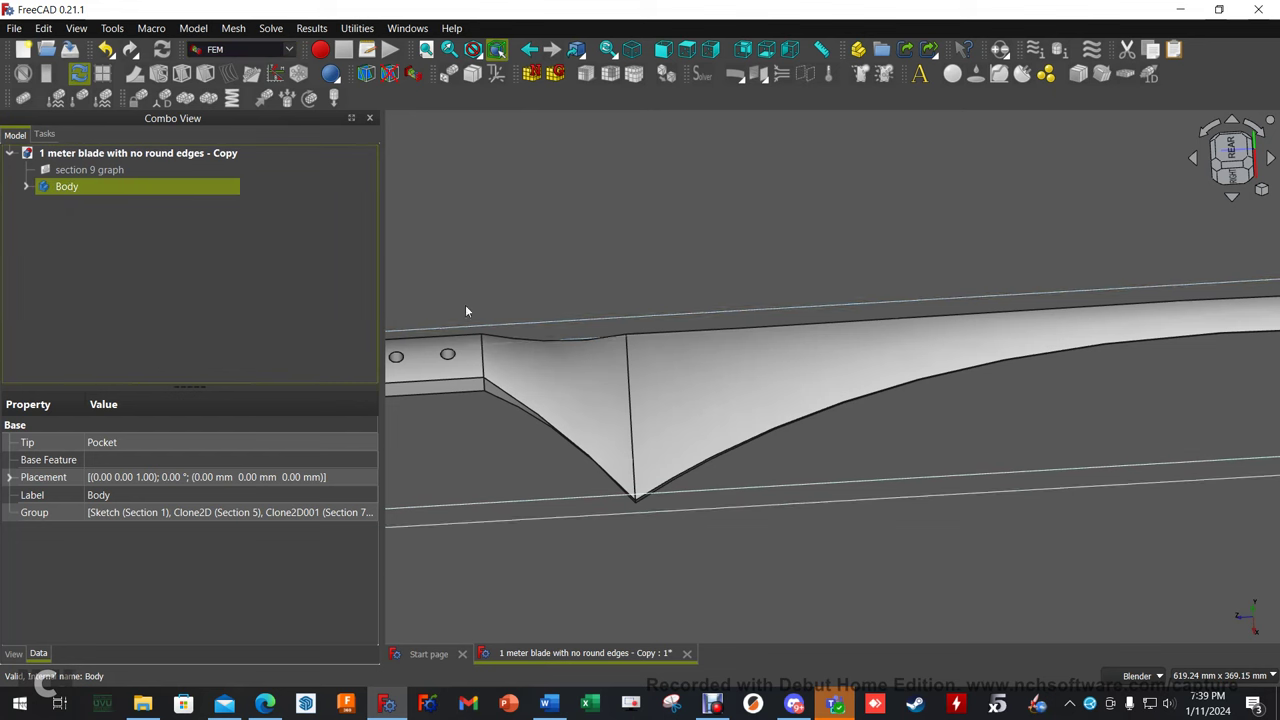
left_click(556, 74)
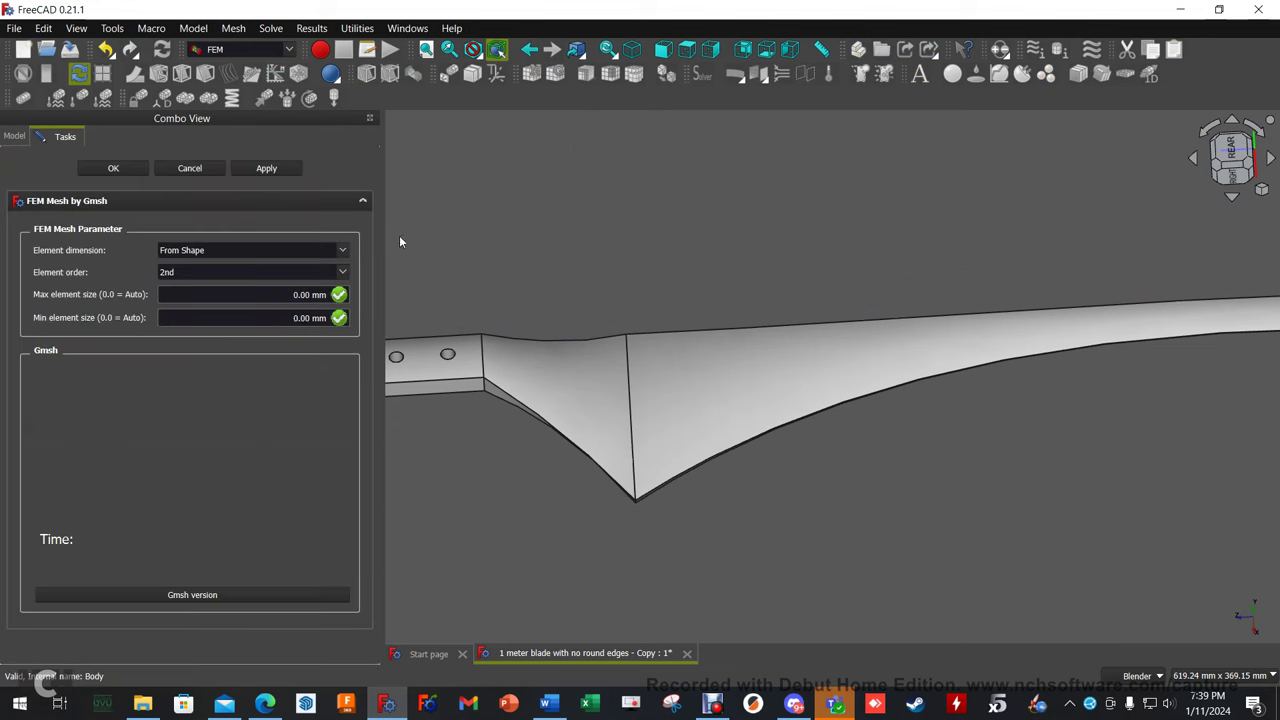
Generate a 1st-order Gmsh mesh with 15 mm maximum and 5 mm minimum element size.
left_click(320, 272)
left_click(276, 286)
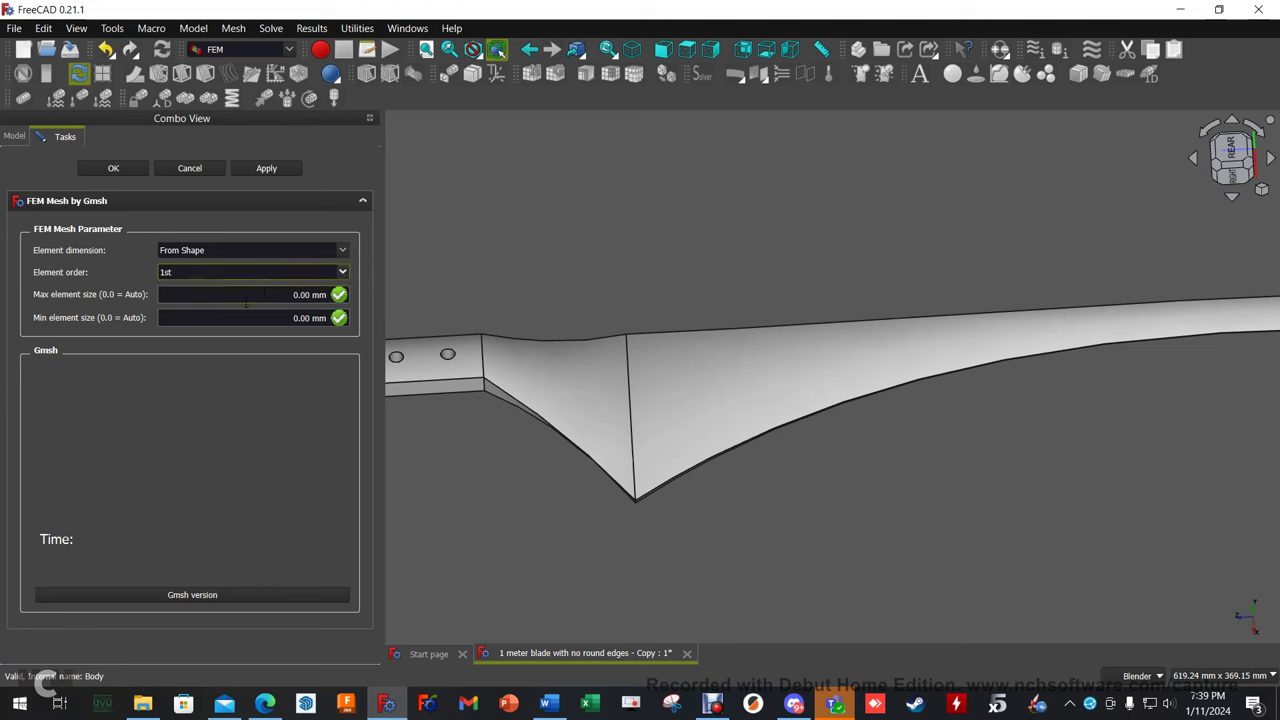
left_click(292, 294)
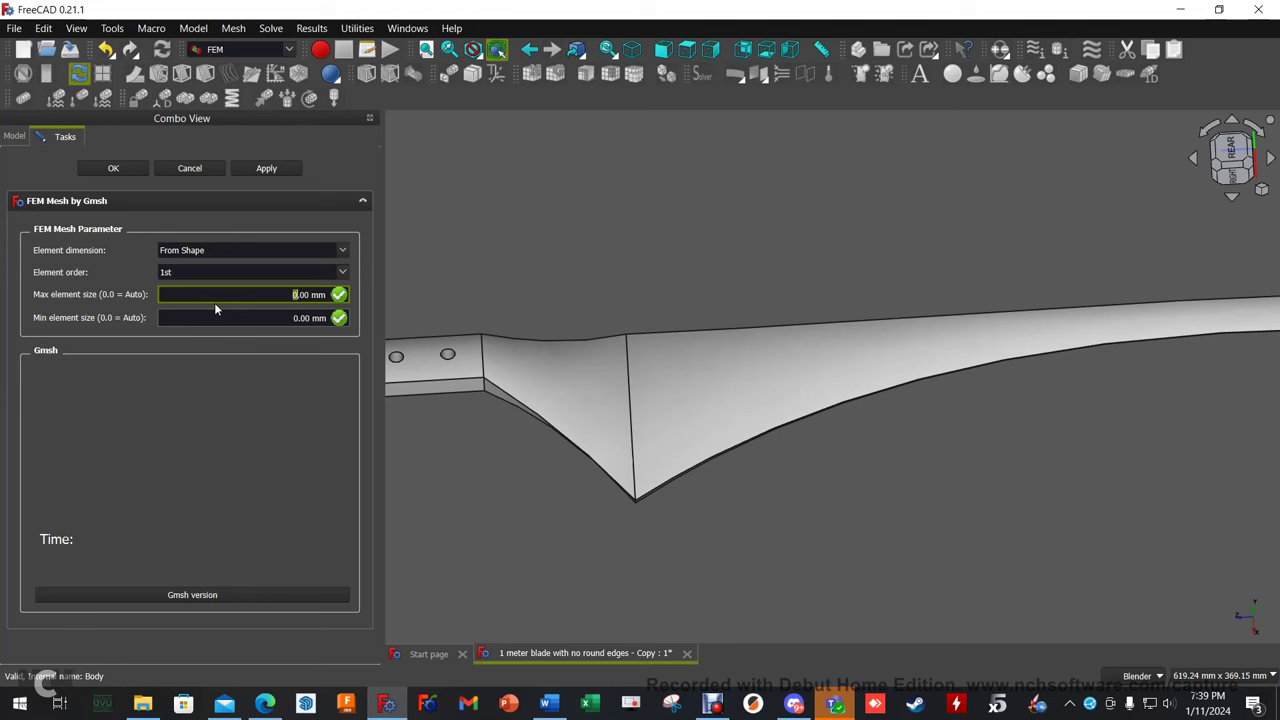
type("15")
key("Tab")
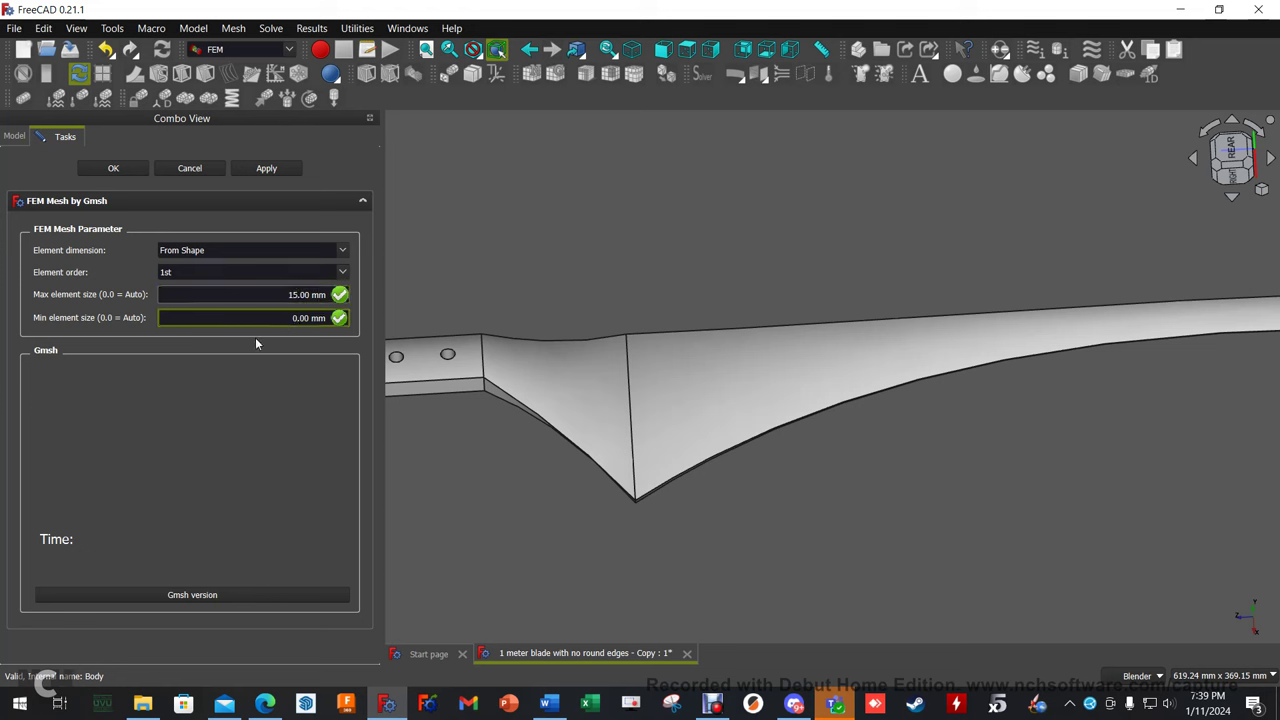
key("BackSpace")
type("5")
left_click(270, 167)
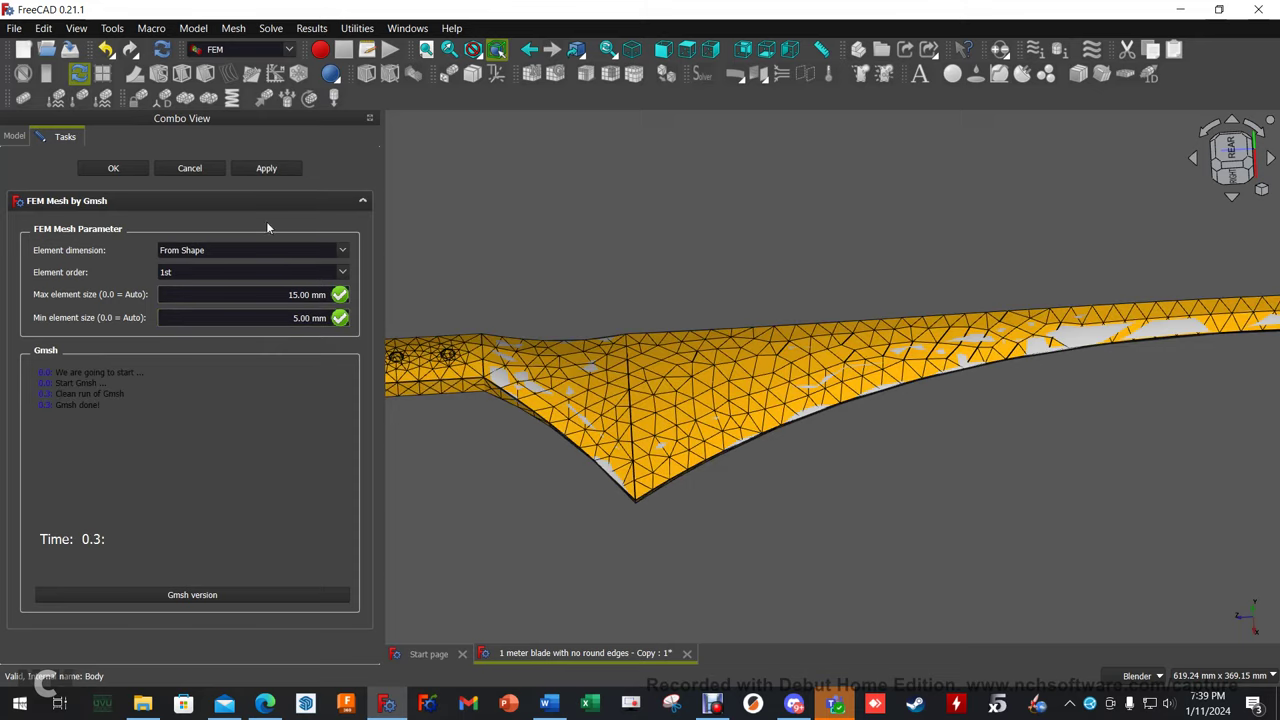
Inspect the meshed blade, then regenerate the mesh at 2nd element order.
middle_click_drag(731, 544, 669, 523)
scroll(655, 406, "up", 5)
scroll(659, 396, "down", 5)
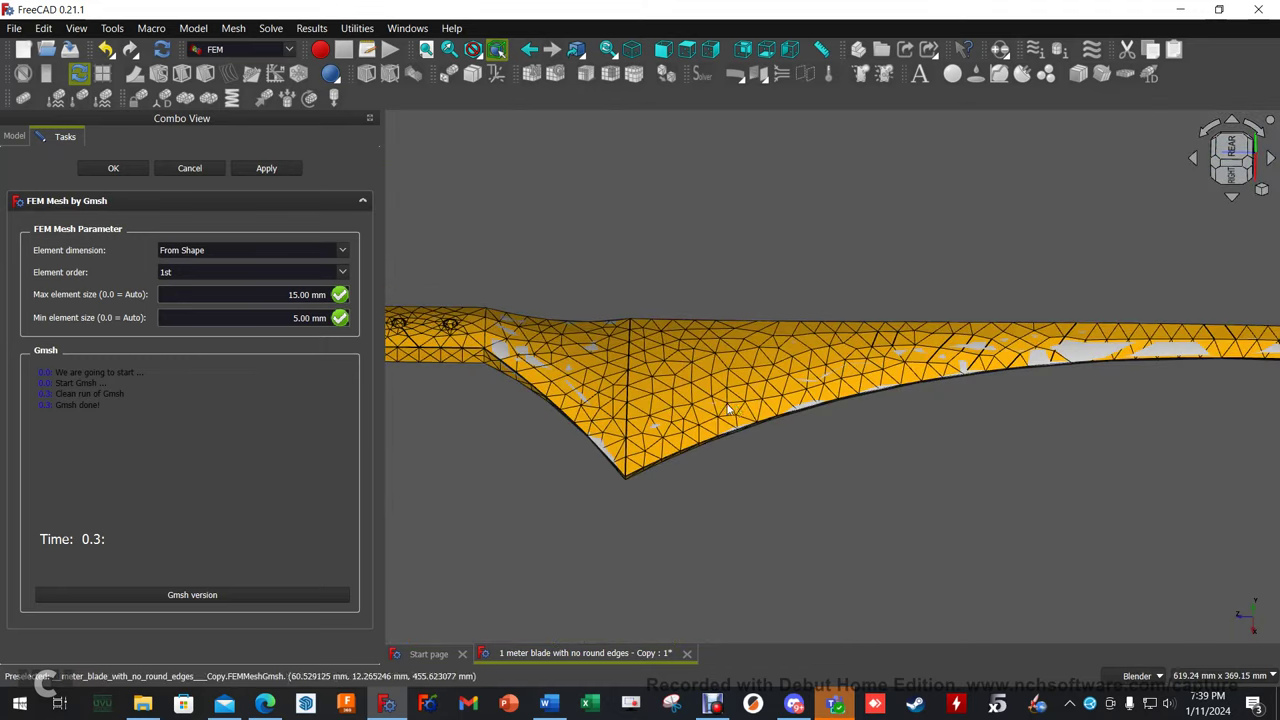
middle_click_drag(524, 455, 510, 480)
scroll(500, 494, "up", 5)
scroll(506, 429, "down", 5)
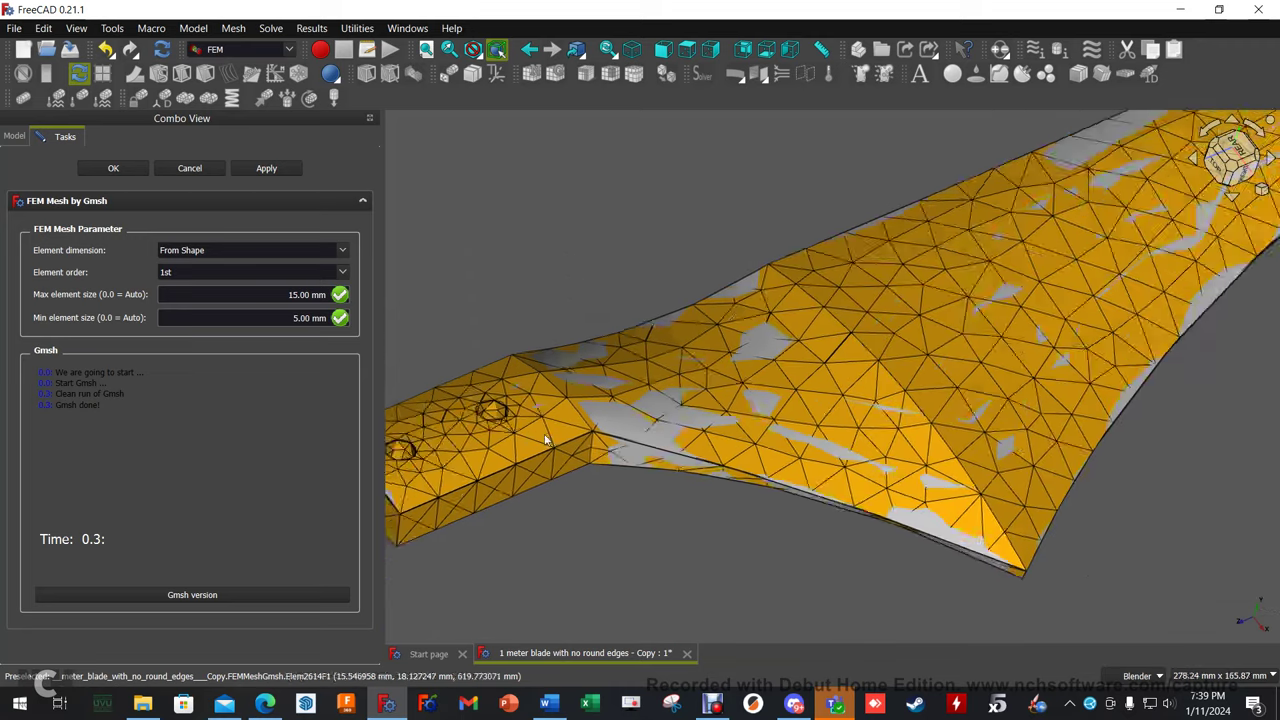
middle_click_drag(562, 437, 685, 495)
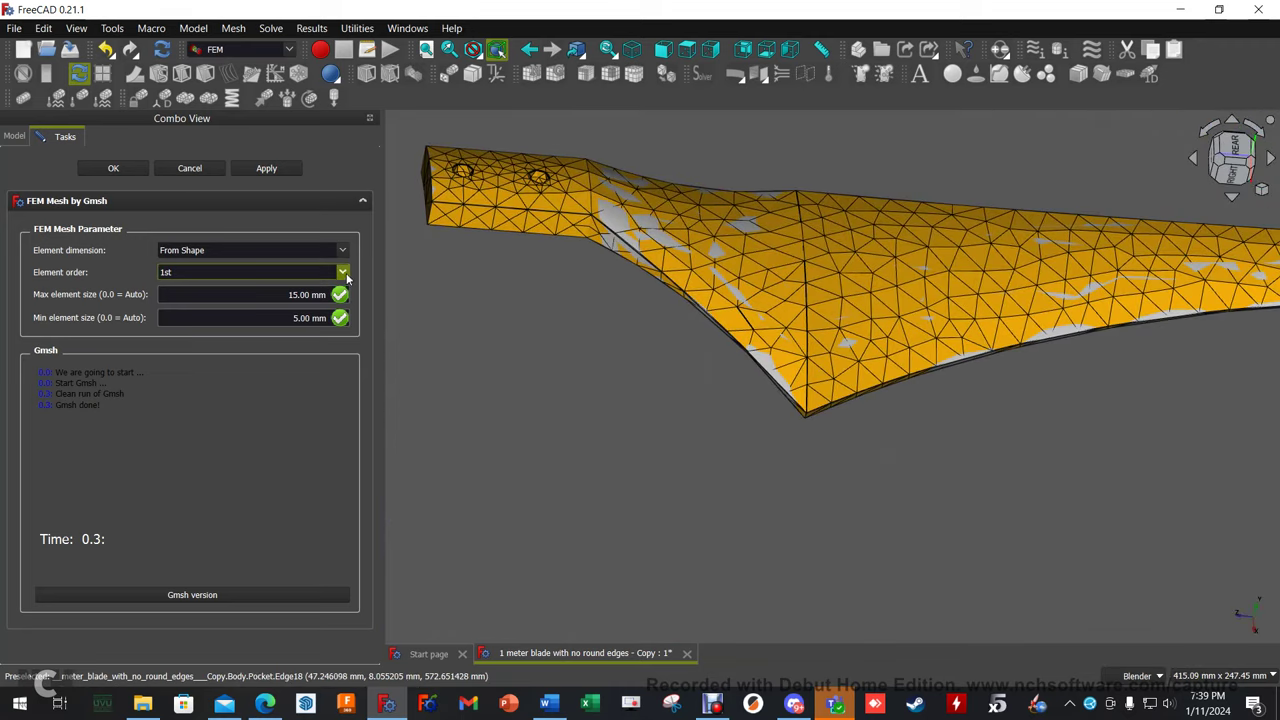
left_click(306, 272)
left_click(254, 296)
left_click(274, 167)
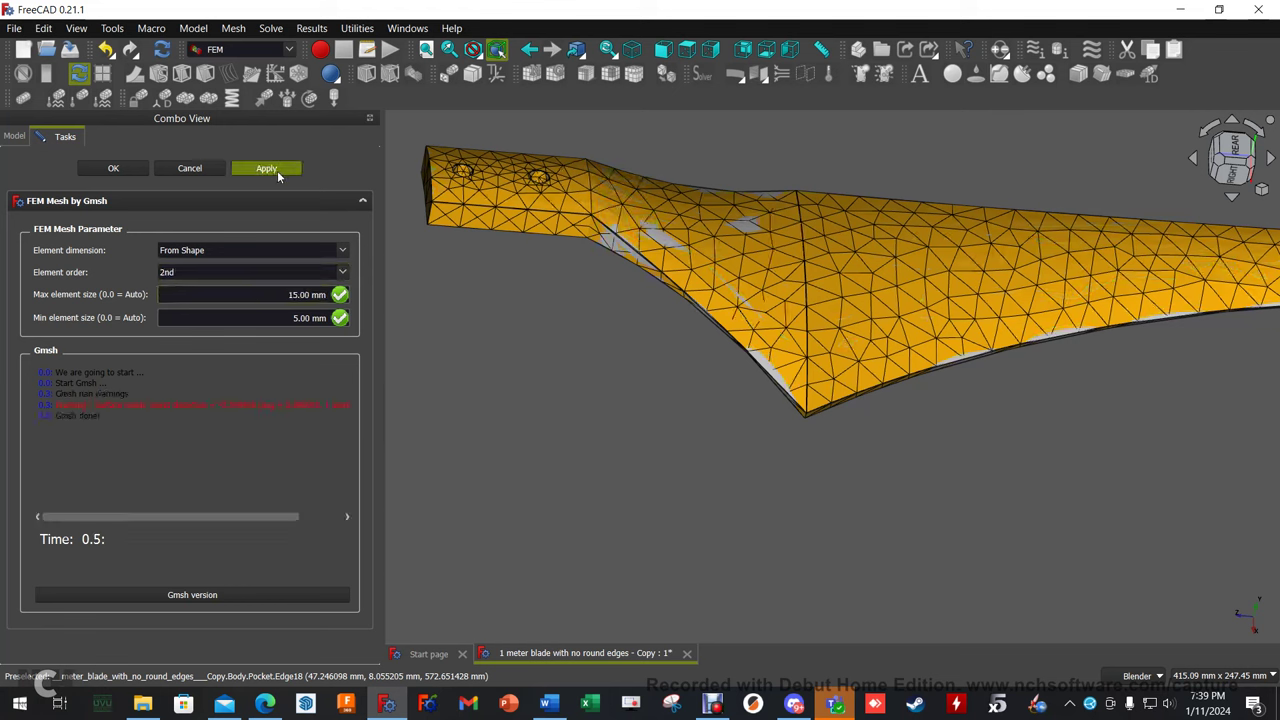
left_click_drag(202, 516, 269, 516)
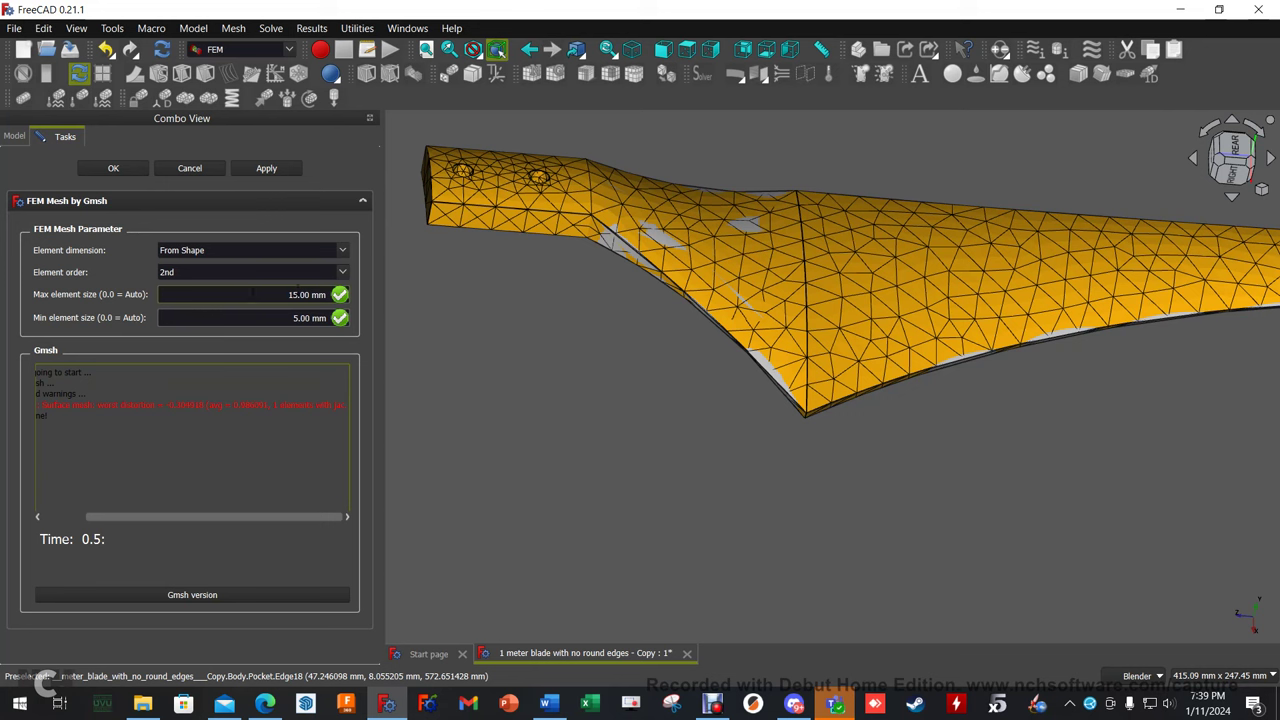
Try a 1st-order mesh with 10 mm maximum and 3 mm minimum element size.
left_click(318, 272)
left_click(290, 282)
left_click(289, 294)
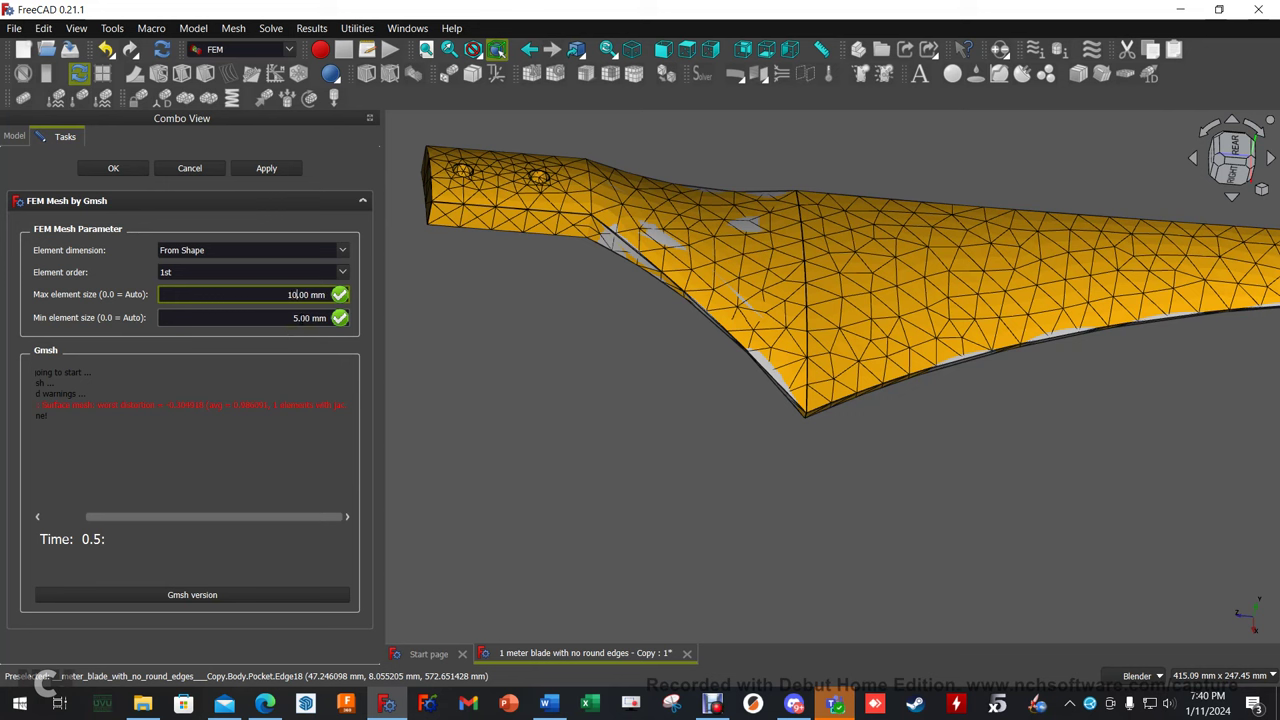
left_click(287, 320)
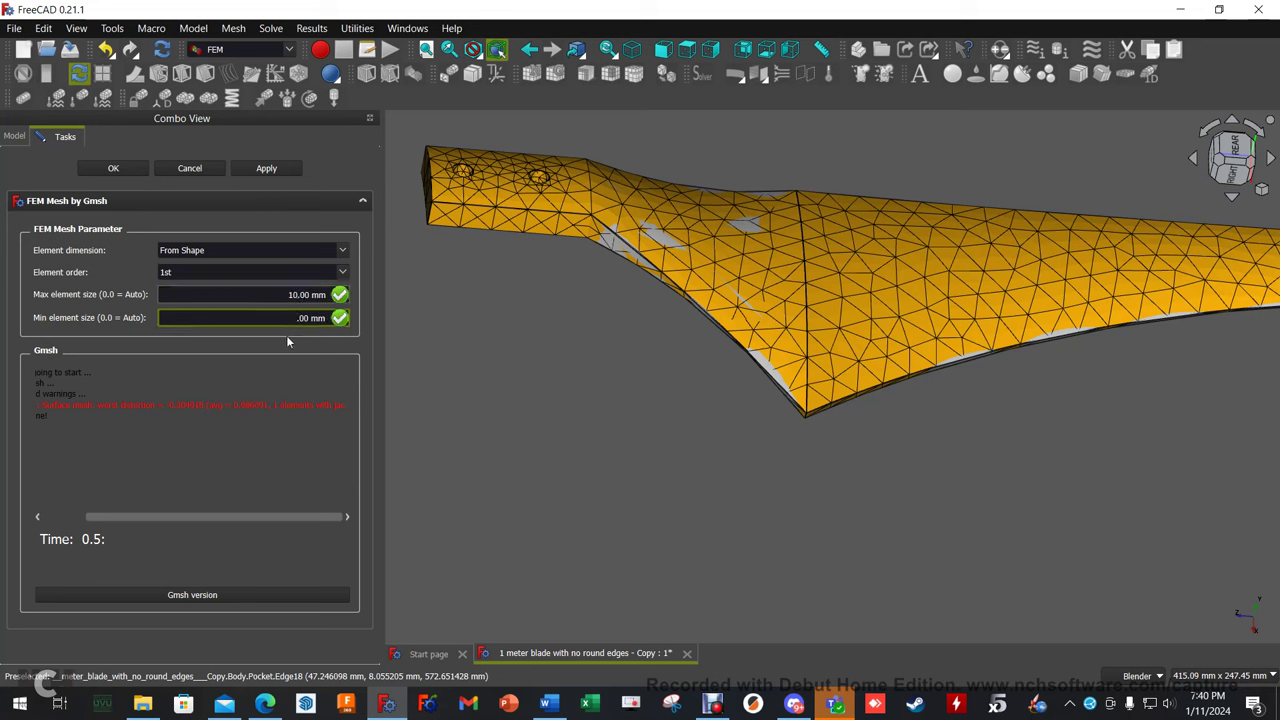
type("3")
left_click(275, 172)
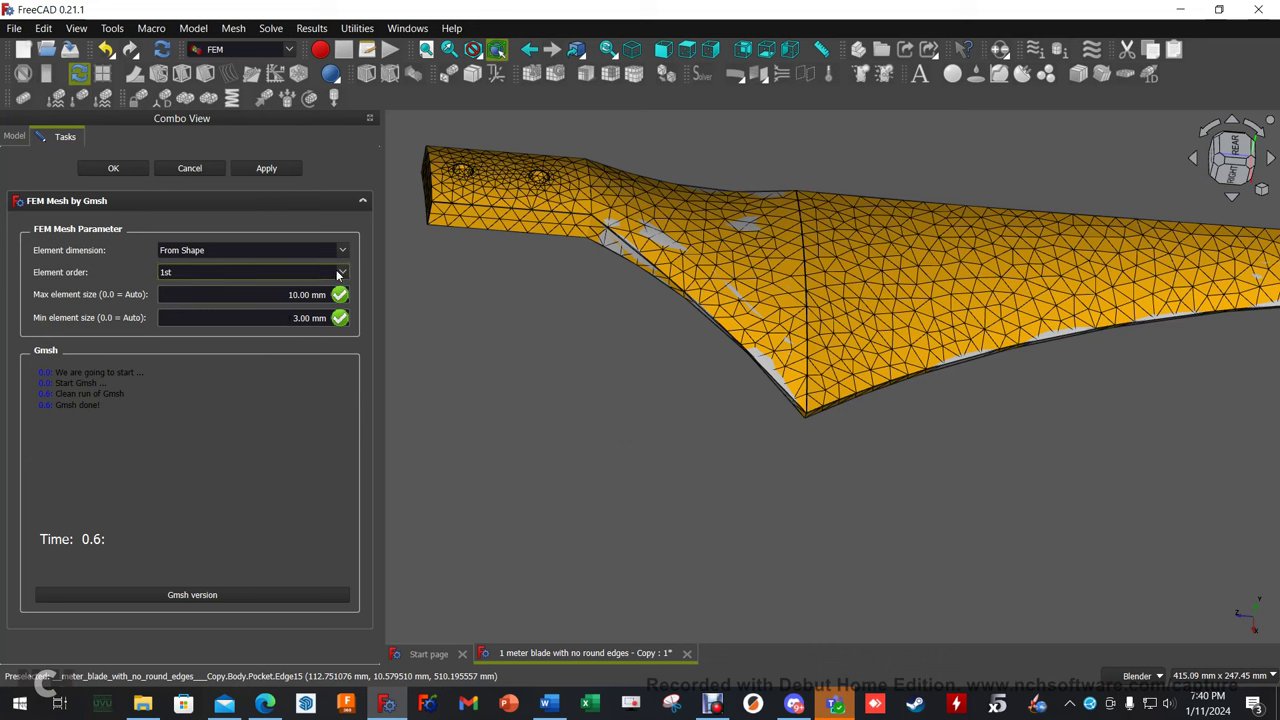
Regenerate the mesh at 2nd order with 7 mm maximum and 2 mm minimum, then inspect it.
left_click(270, 272)
left_click(266, 294)
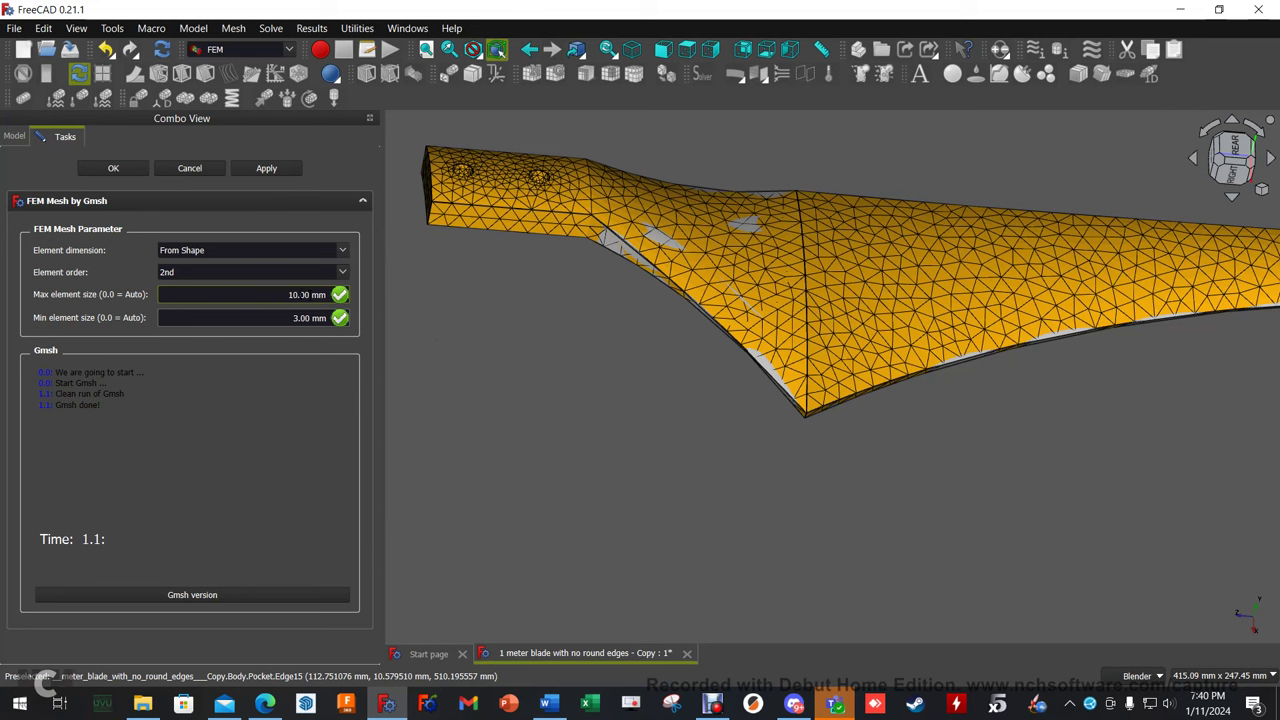
left_click(297, 294)
key("BackSpace")
key("BackSpace")
type("7.")
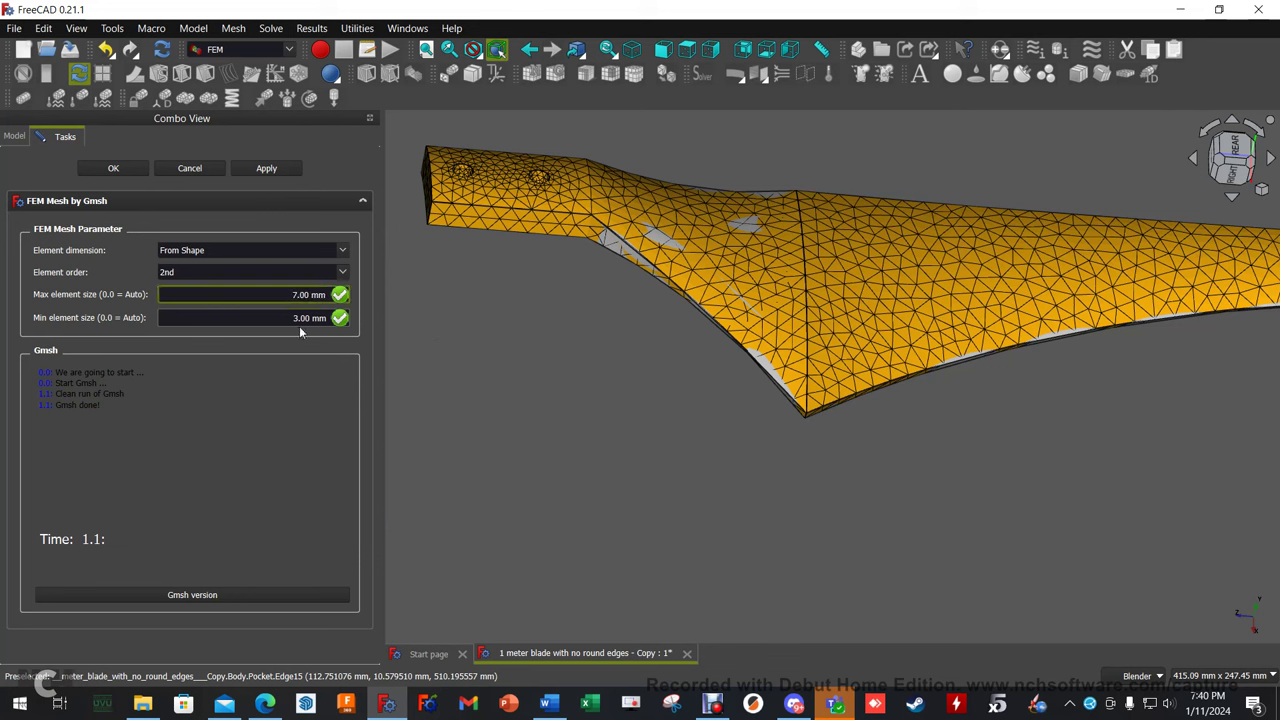
left_click(292, 318)
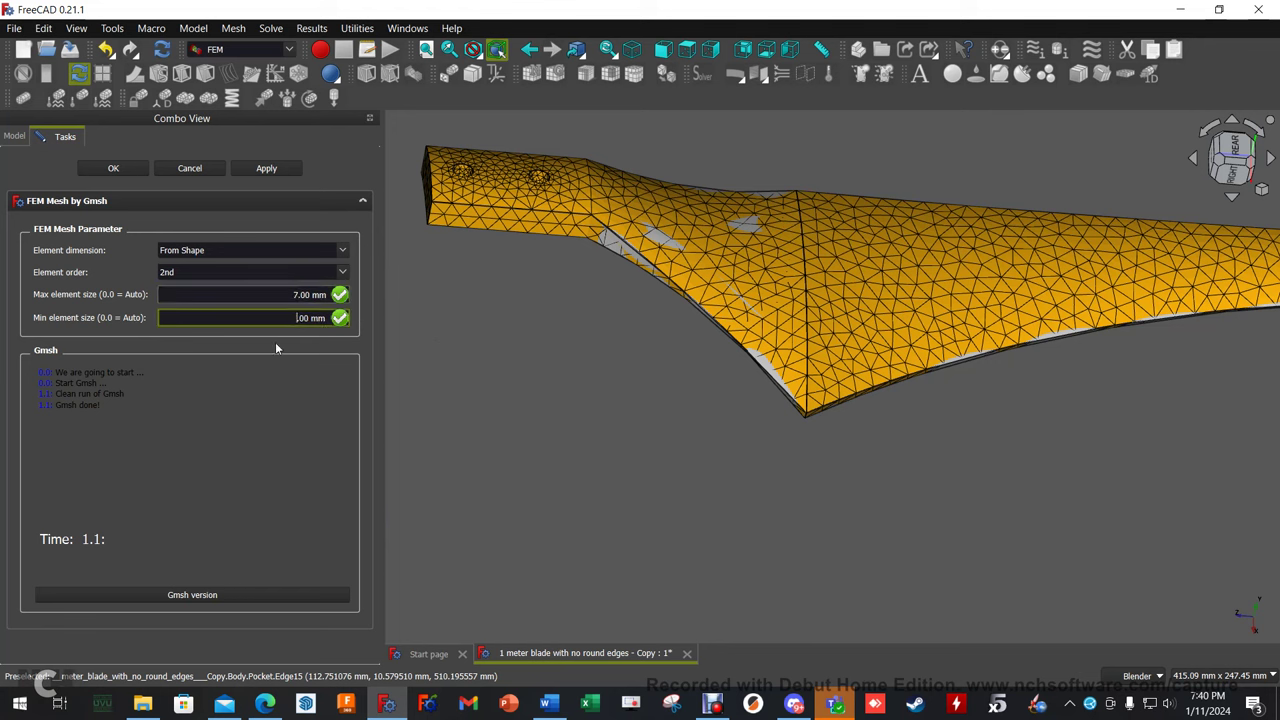
key("Delete")
type("2")
left_click(277, 173)
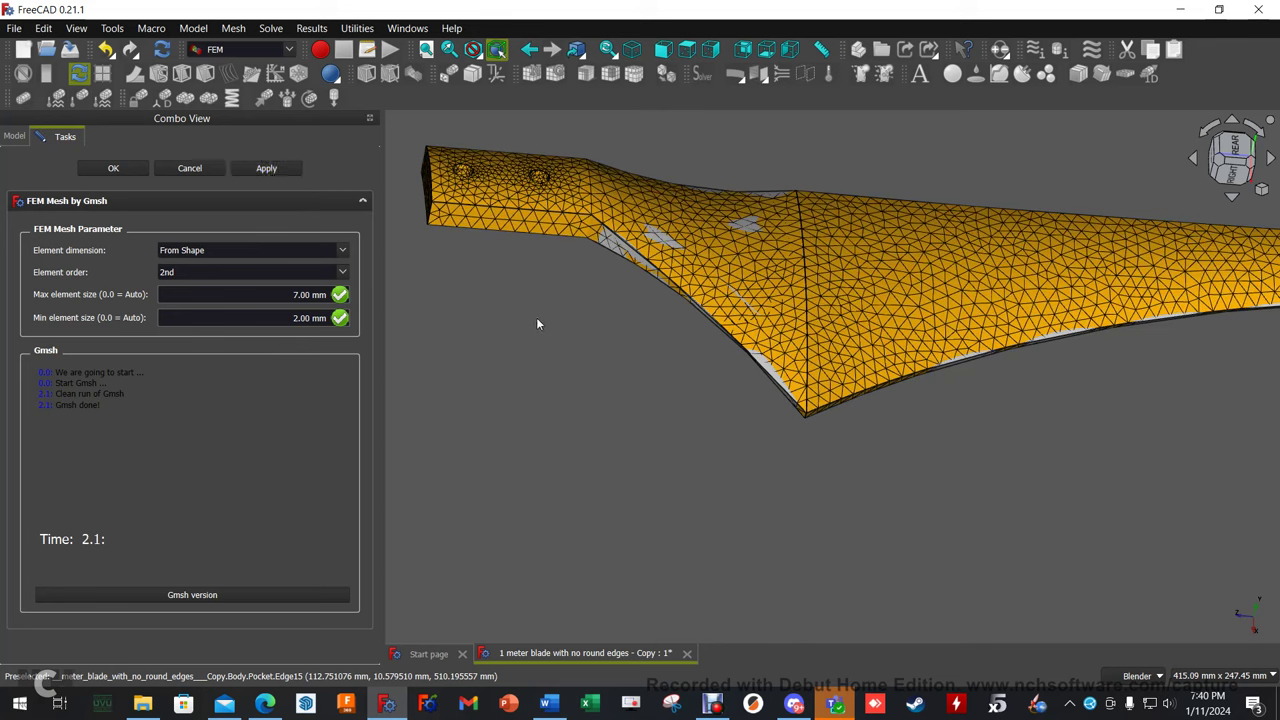
middle_click_drag(519, 312, 574, 363)
scroll(620, 378, "up", 5)
scroll(638, 385, "up", 2)
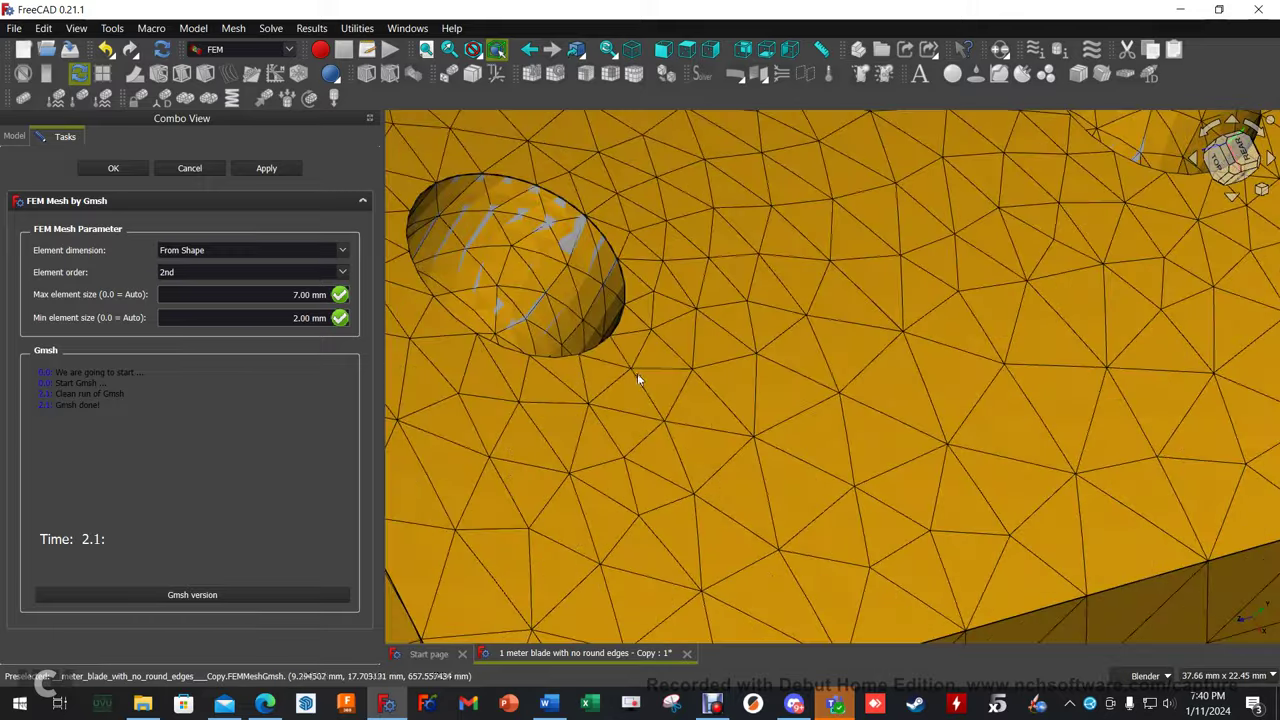
scroll(640, 380, "down", 8)
middle_click_drag(797, 404, 397, 280)
Accept the Gmsh mesh settings, leaving FEMMeshGmsh in the tree.
left_click(113, 168)
left_click(208, 270)
left_click(100, 205)
left_click(419, 270)
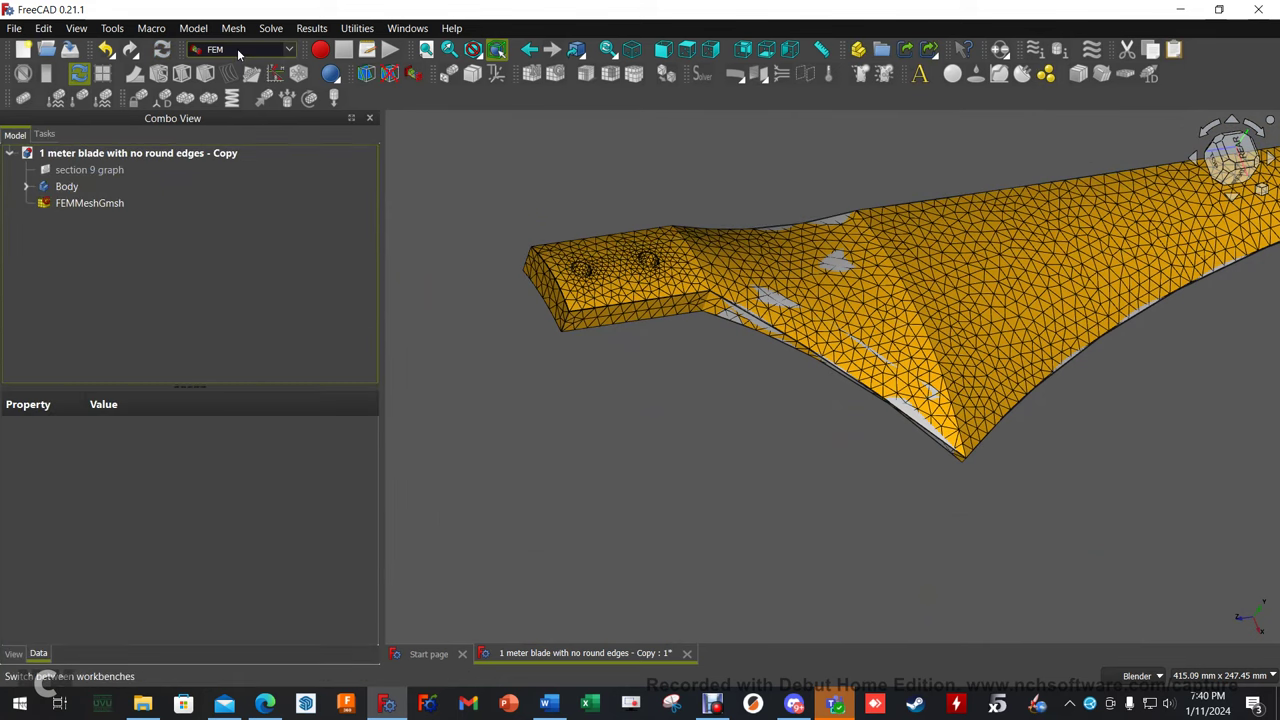
Create a CalculiX Analysis, move FEMMeshGmsh into it, and hide the mesh.
left_click(922, 77)
left_click_drag(89, 203, 103, 224)
left_click(26, 203)
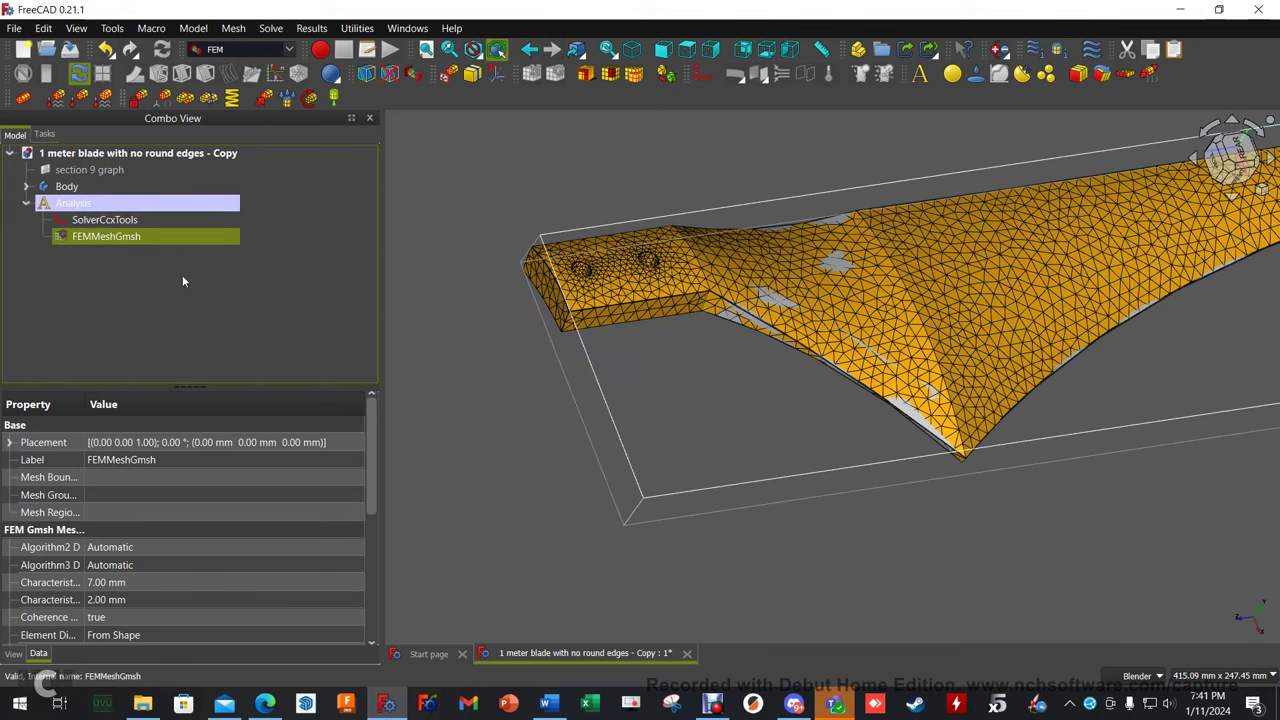
left_click(174, 333)
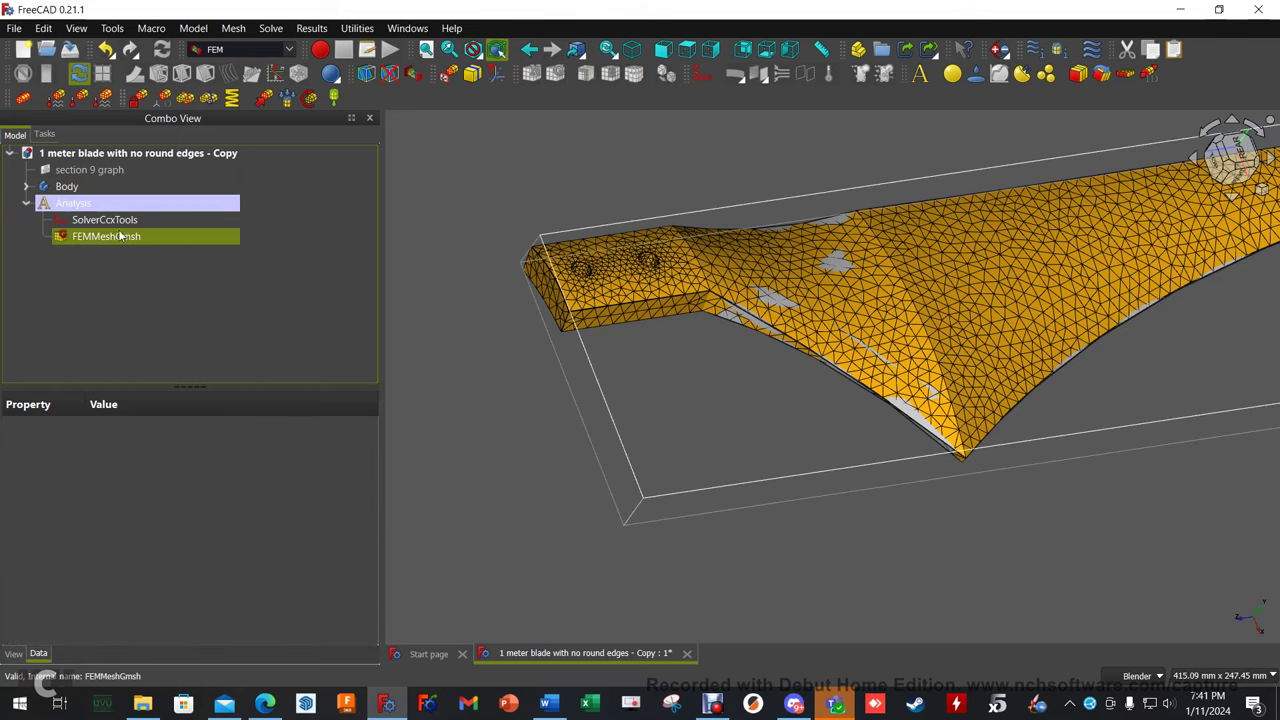
left_click(120, 237)
key("space")
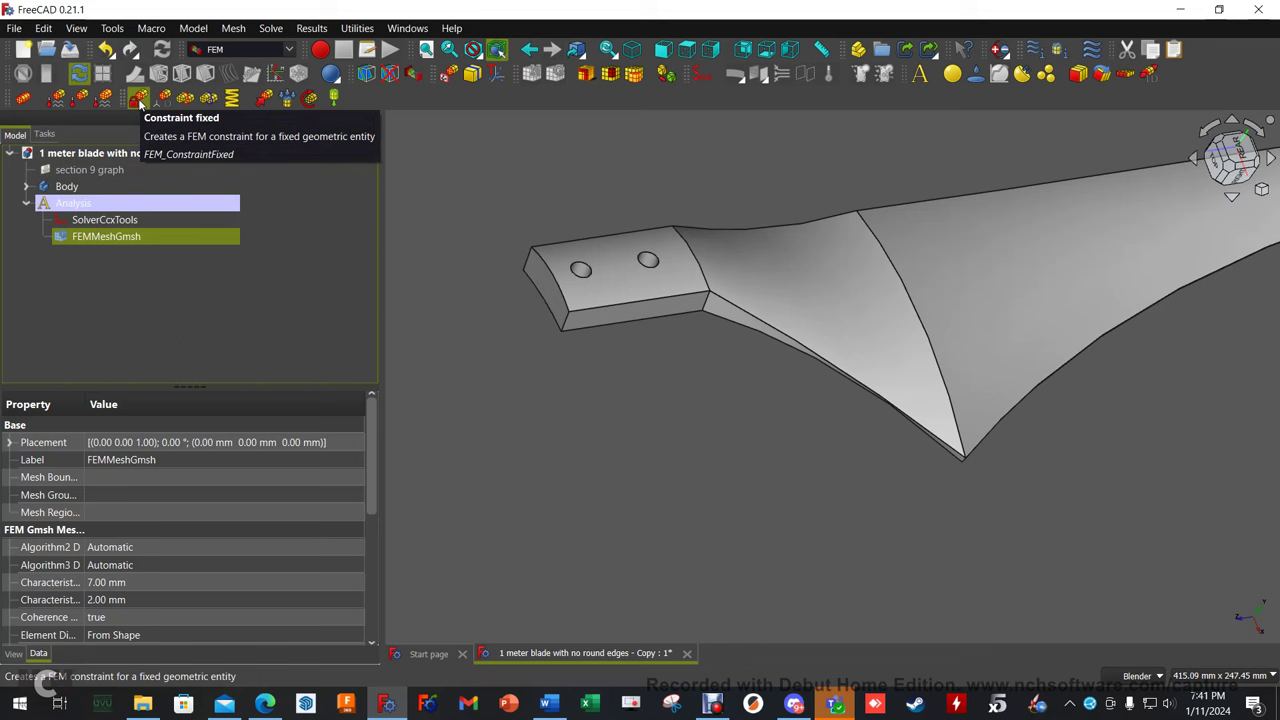
Add a fixed constraint on the two mounting-hole faces of the blade.
left_click(139, 98)
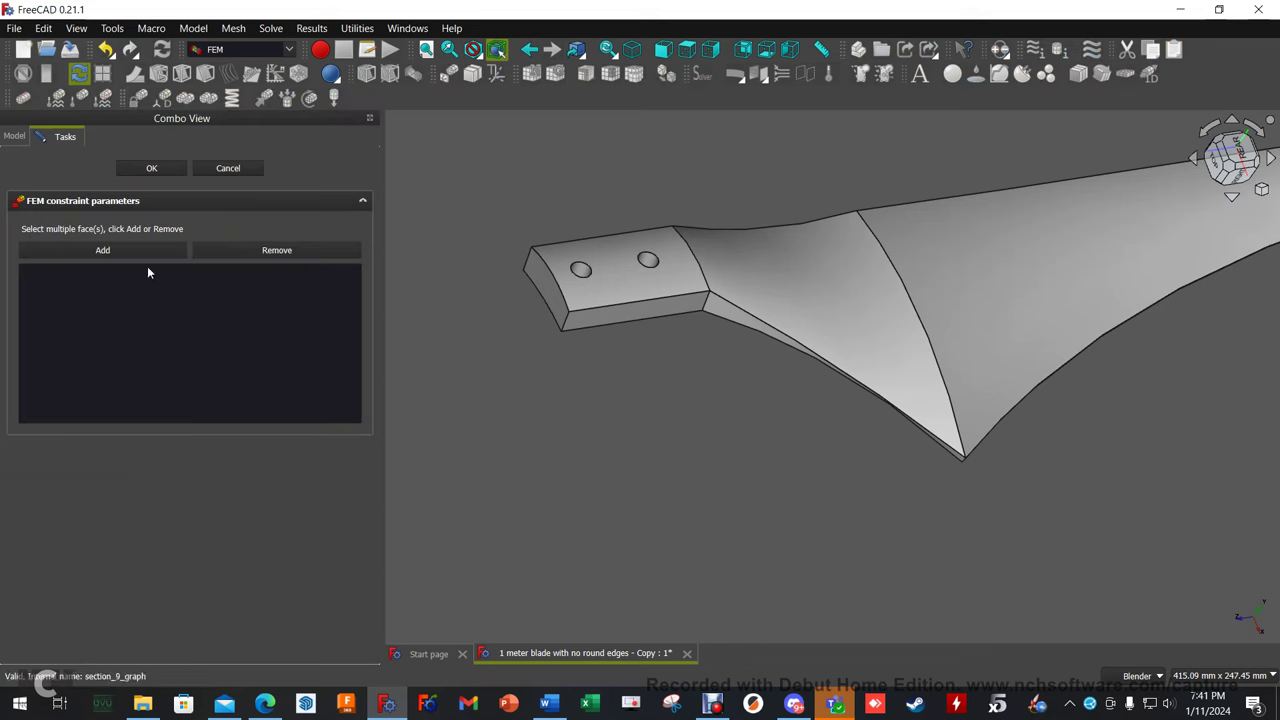
left_click(581, 271)
left_click(648, 261)
scroll(645, 280, "up", 5)
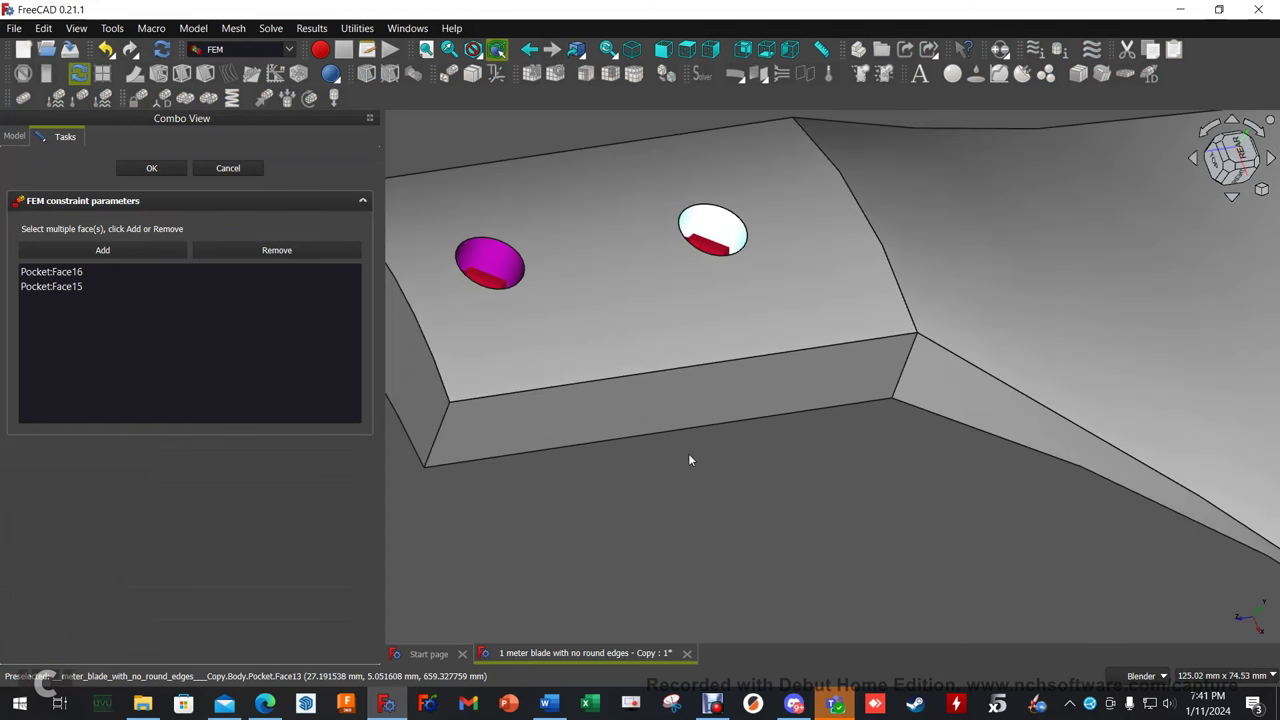
mouse_move(689, 460)
middle_mouse_down()
mouse_move(656, 488)
mouse_move(674, 471)
middle_mouse_up()
left_click(152, 168)
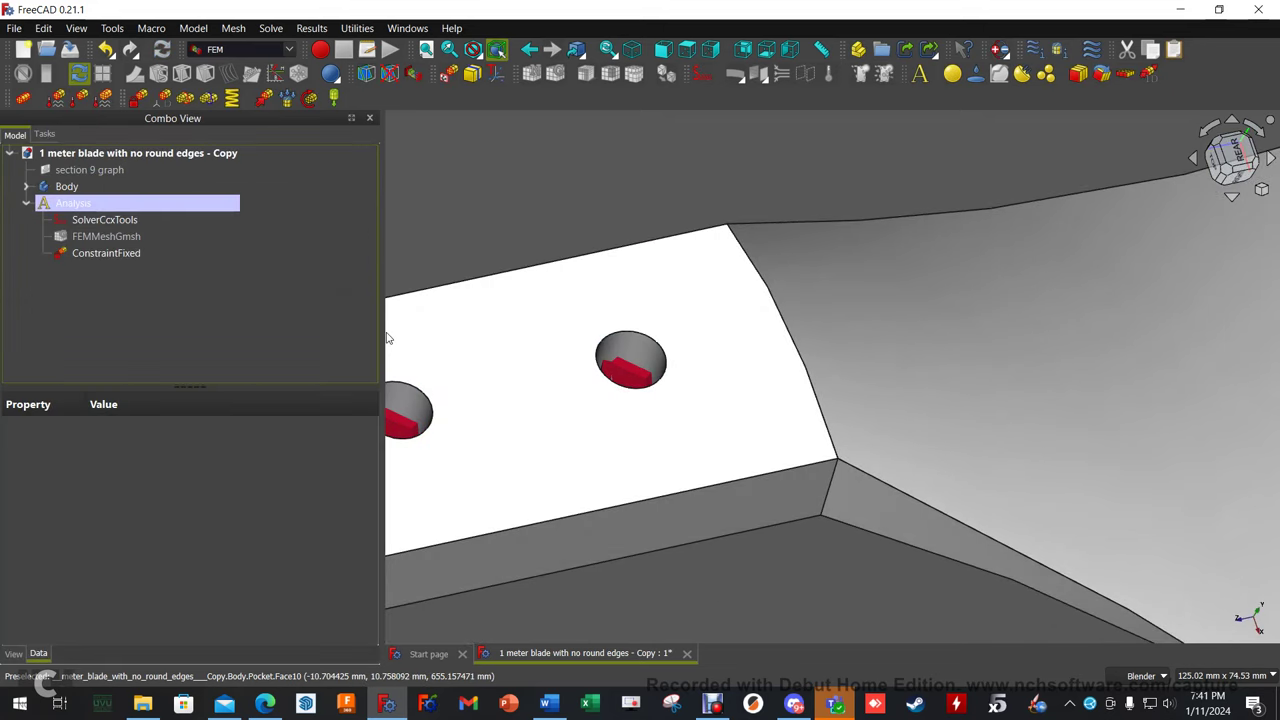
scroll(385, 332, "down", 3)
scroll(502, 322, "down", 4)
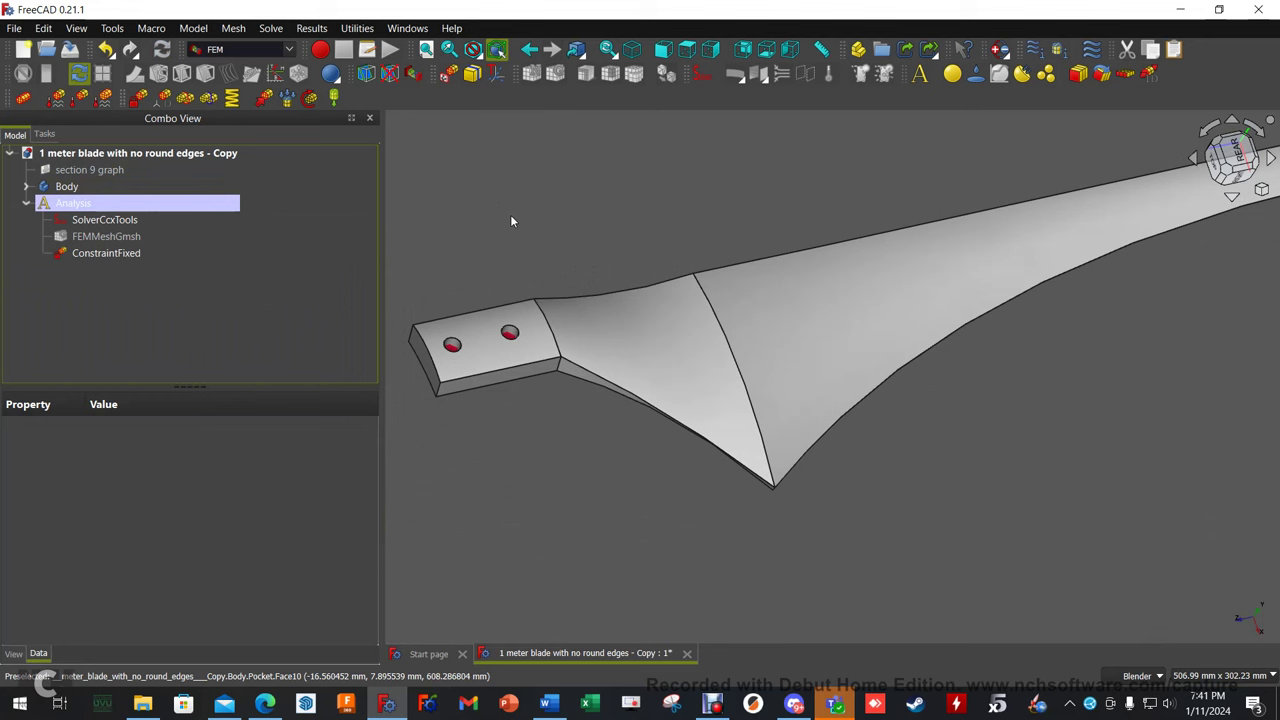
Apply a reversed 1000 N force constraint on two blade faces.
left_click(265, 97)
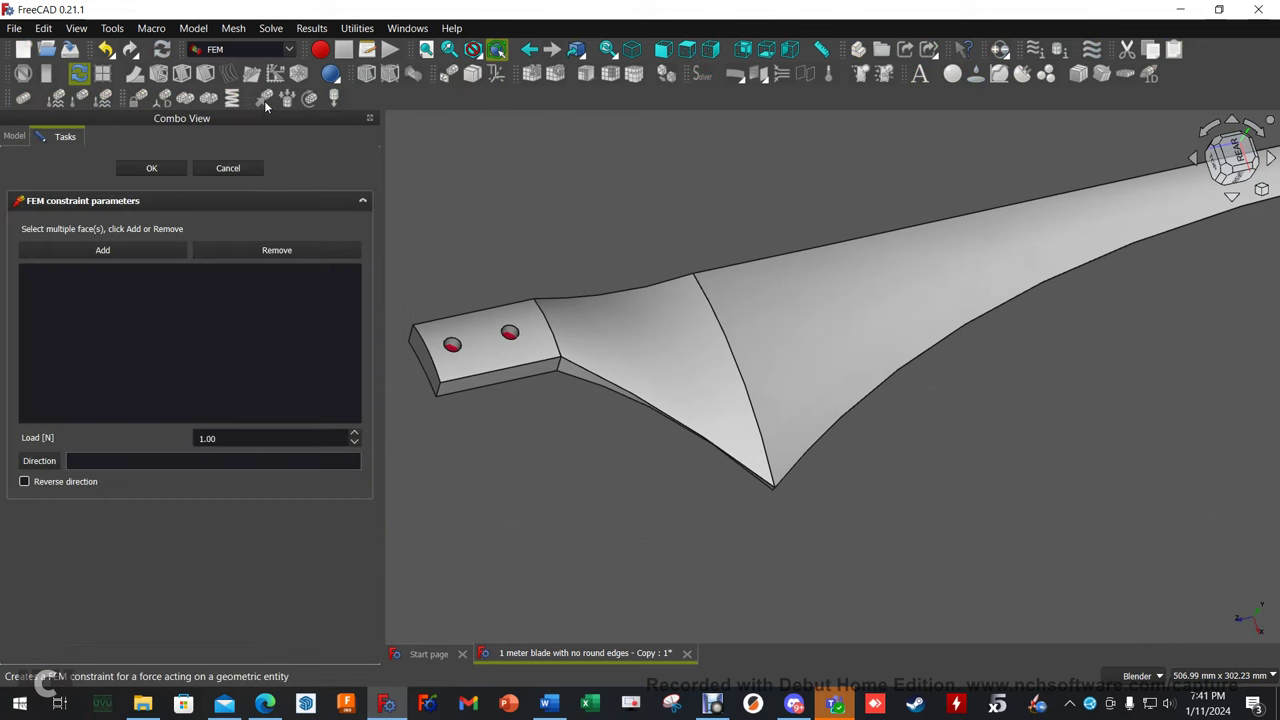
left_click(121, 248)
left_click(888, 212)
left_click(651, 315)
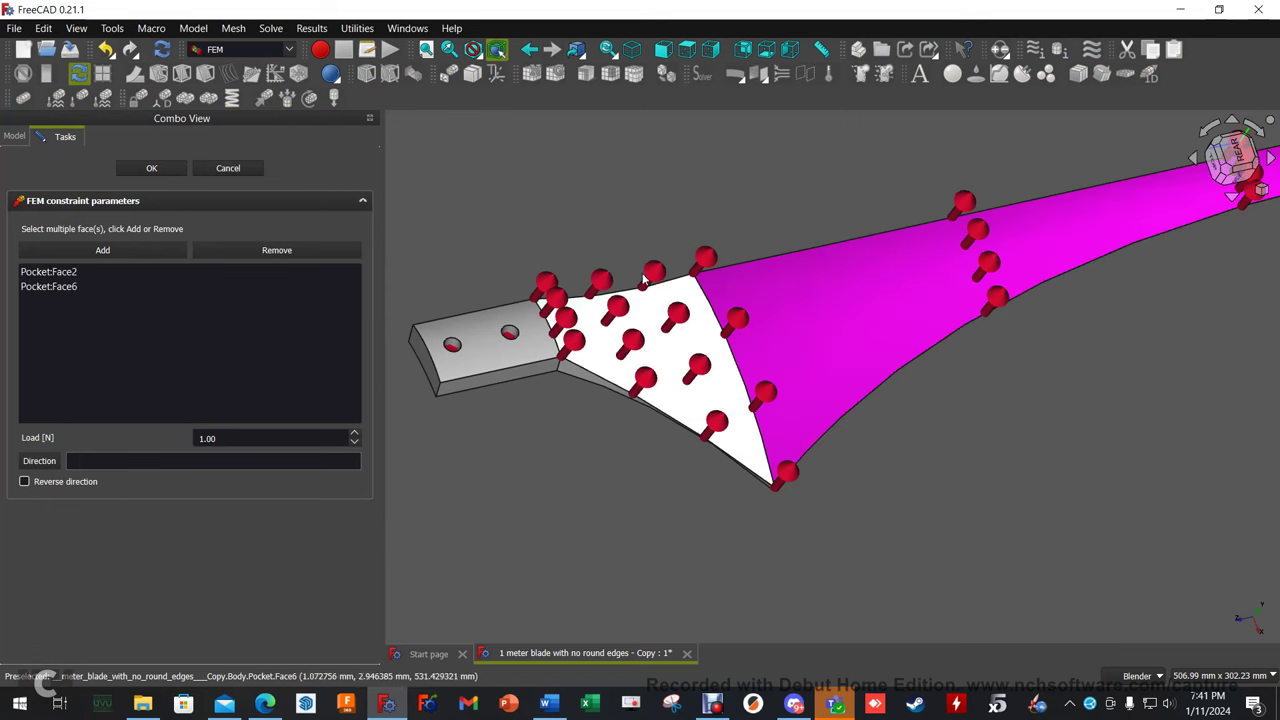
left_click(24, 481)
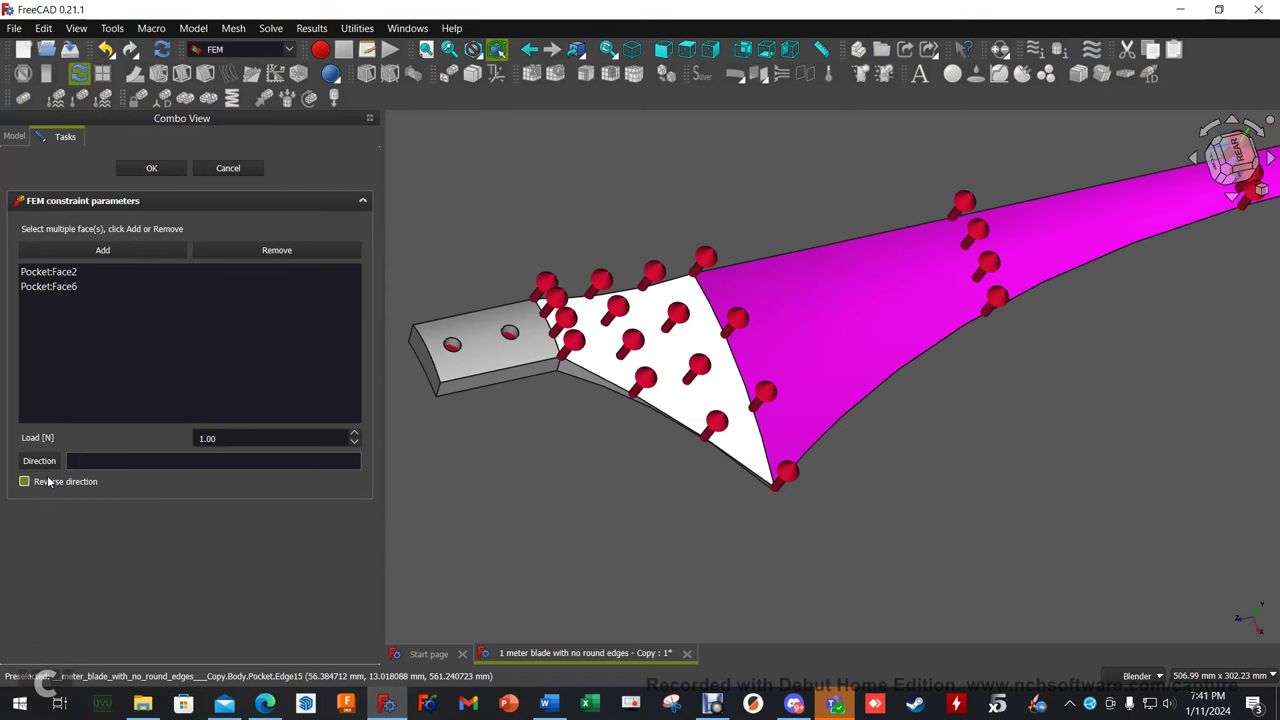
double_click(210, 438)
type("1000")
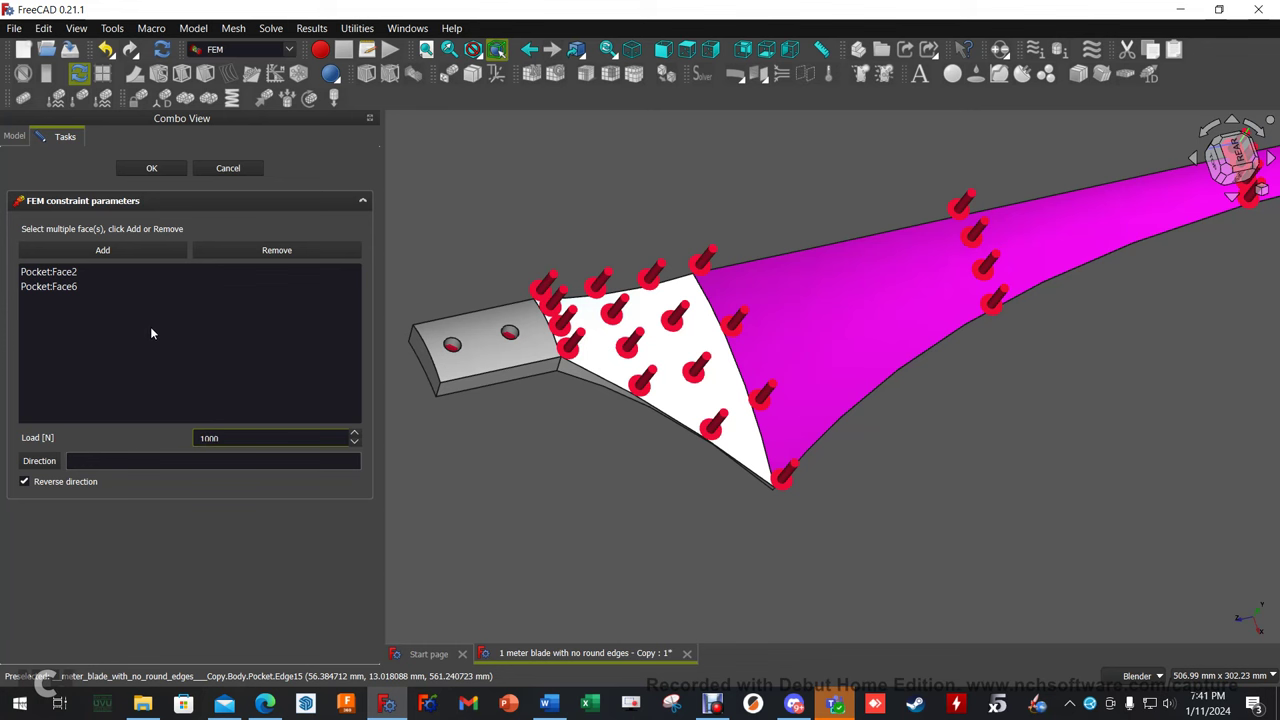
left_click(155, 168)
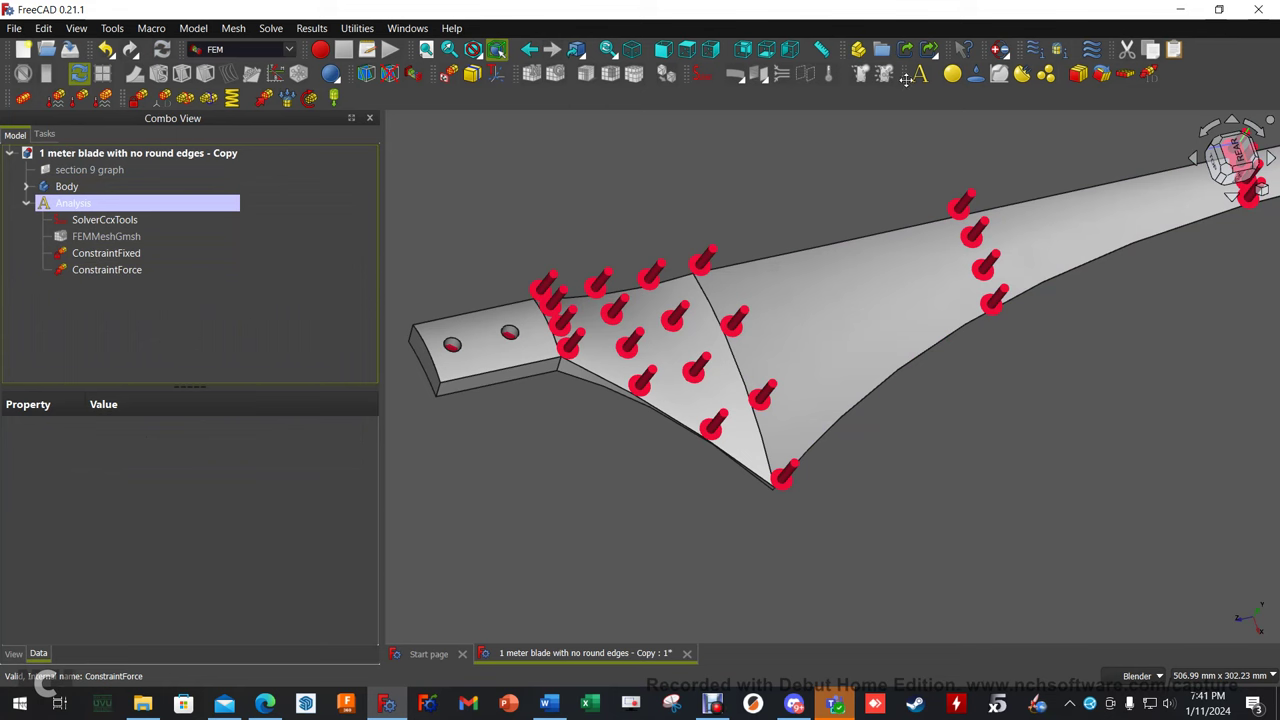
Add a solid material to the analysis using the Glass-E-GlassFibre card.
left_click(953, 76)
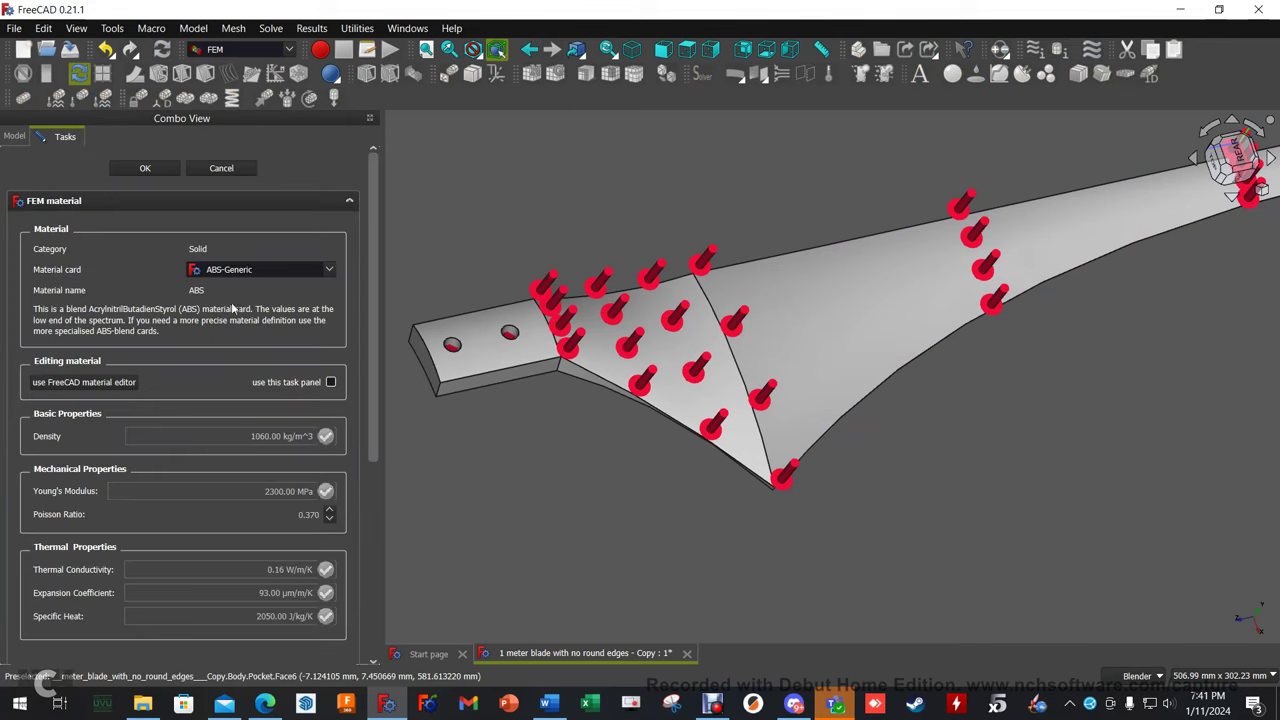
left_click(322, 274)
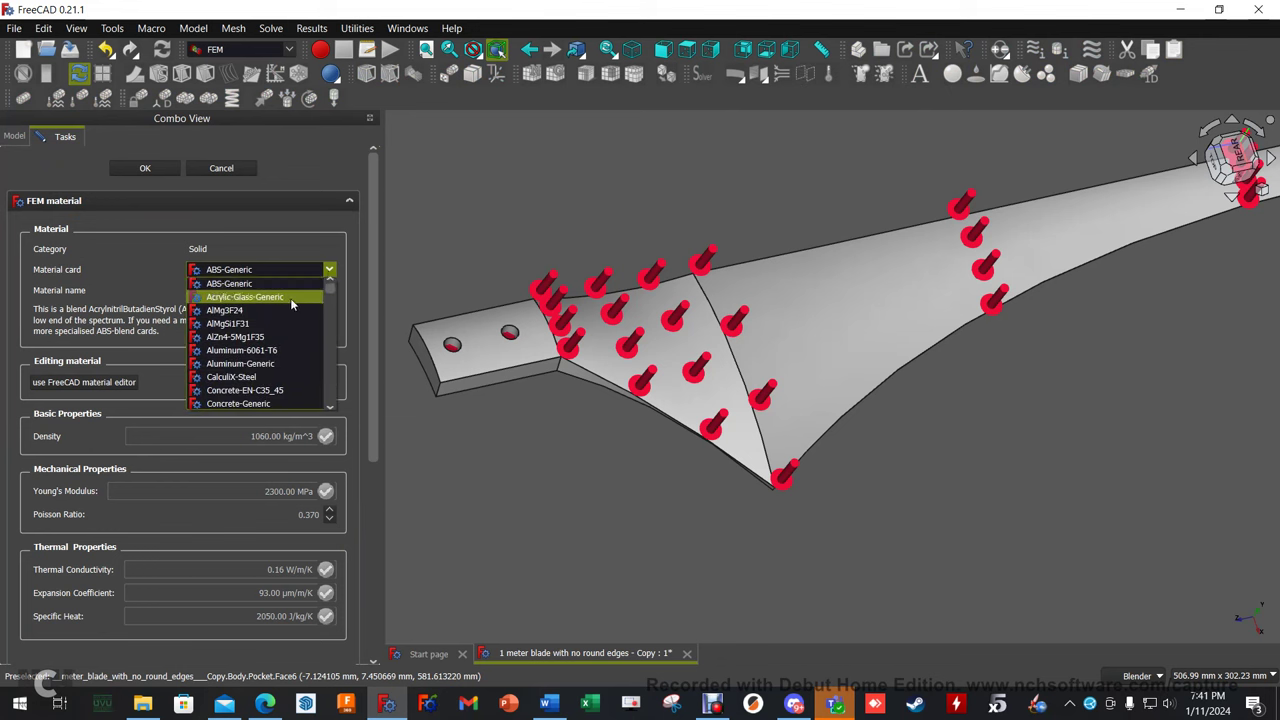
scroll(281, 317, "down", 2)
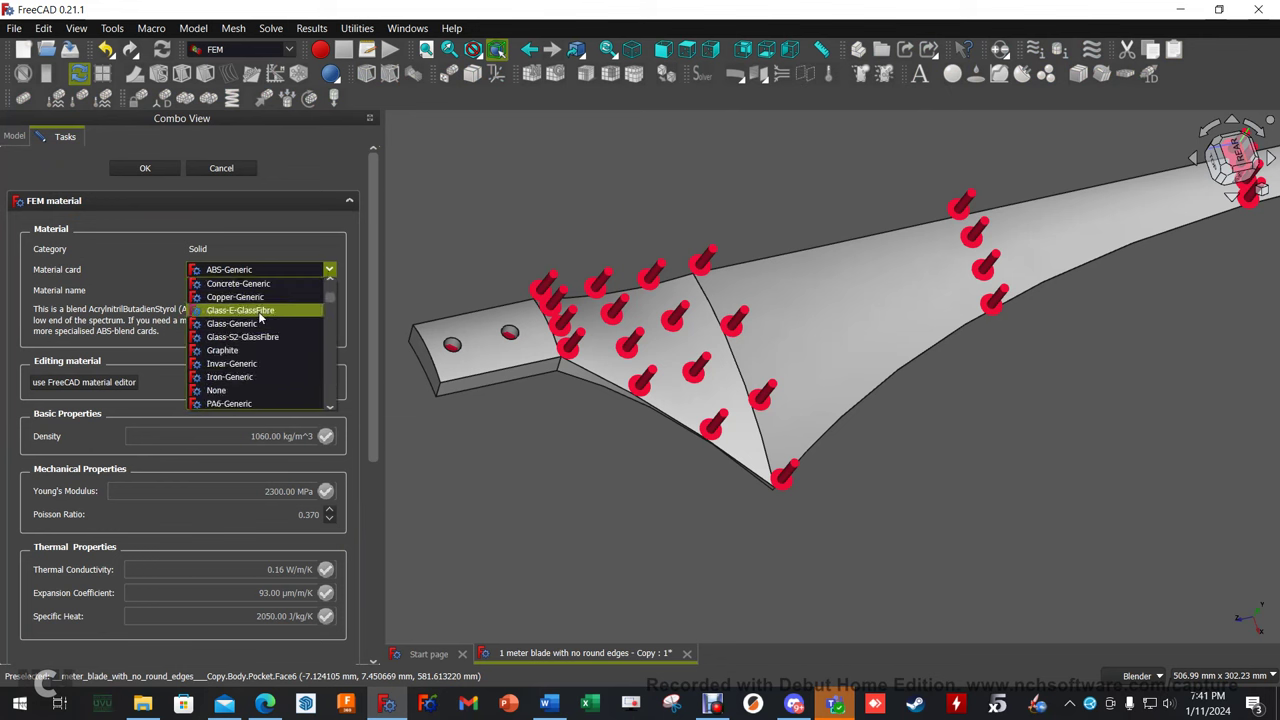
left_click(260, 311)
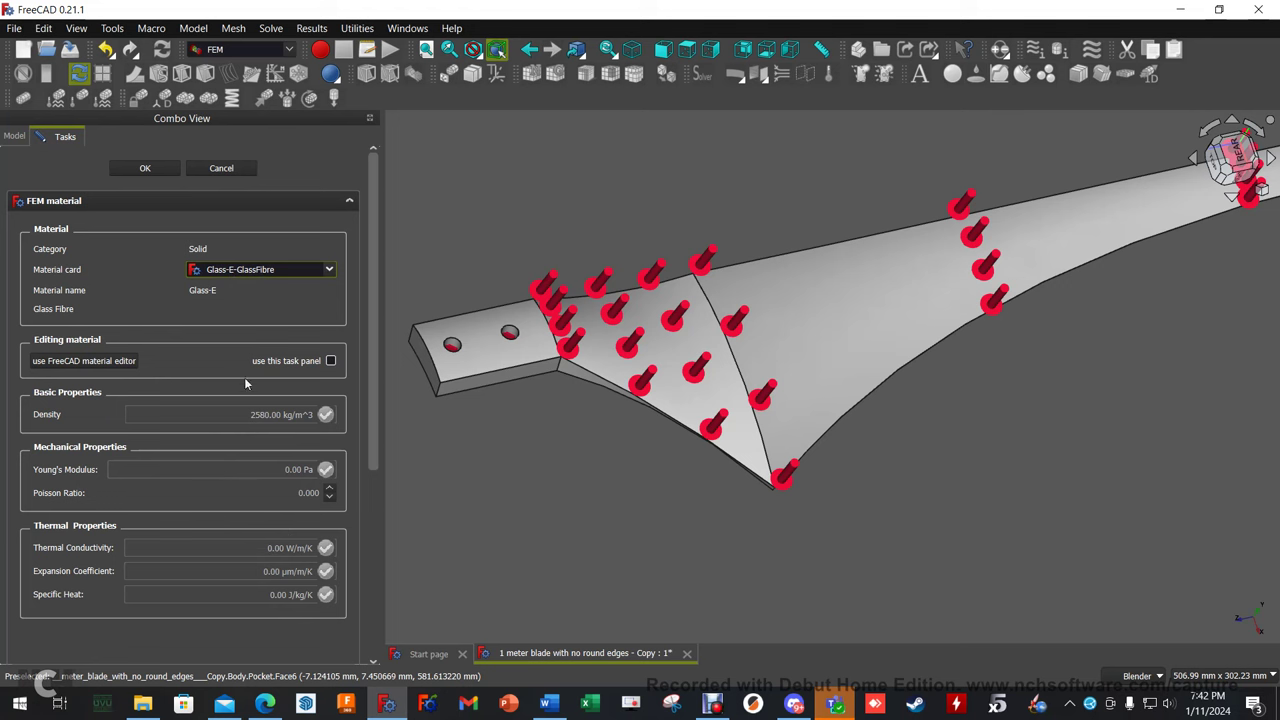
Set the material density to 1280 kg/m^3 and Young's modulus to 19.30 GPa, then confirm.
left_click(331, 362)
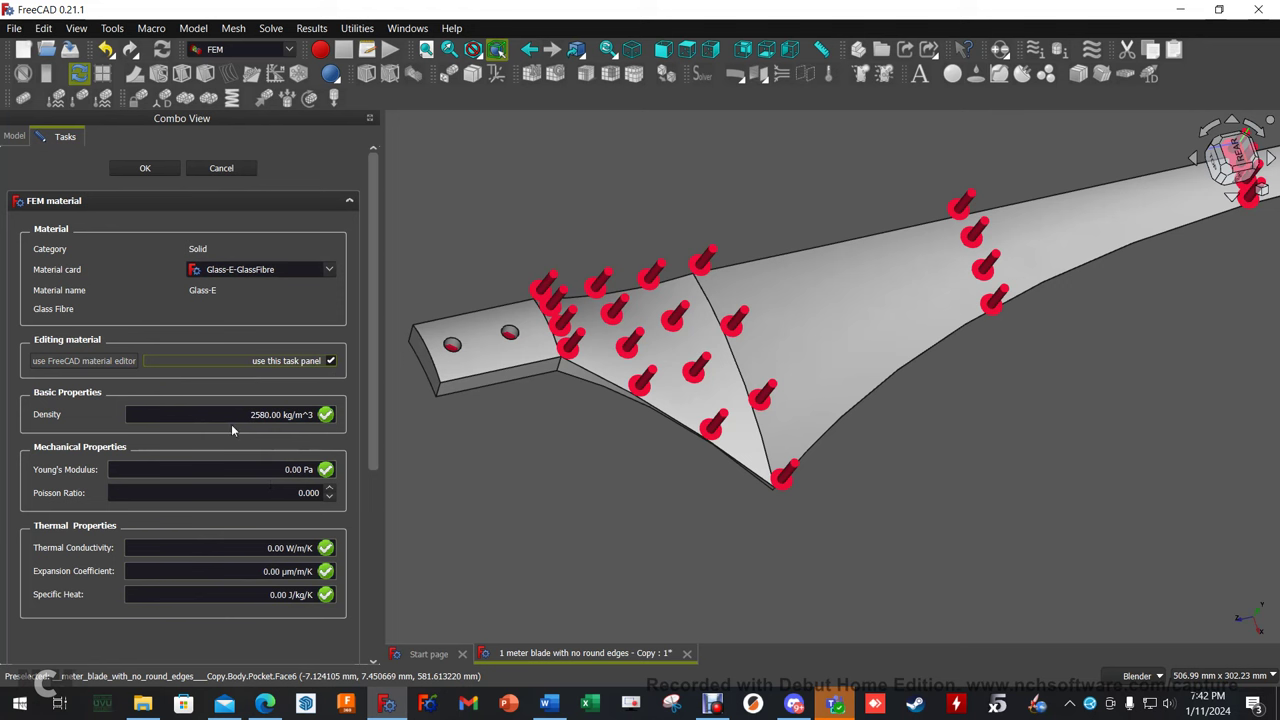
left_click_drag(249, 414, 270, 414)
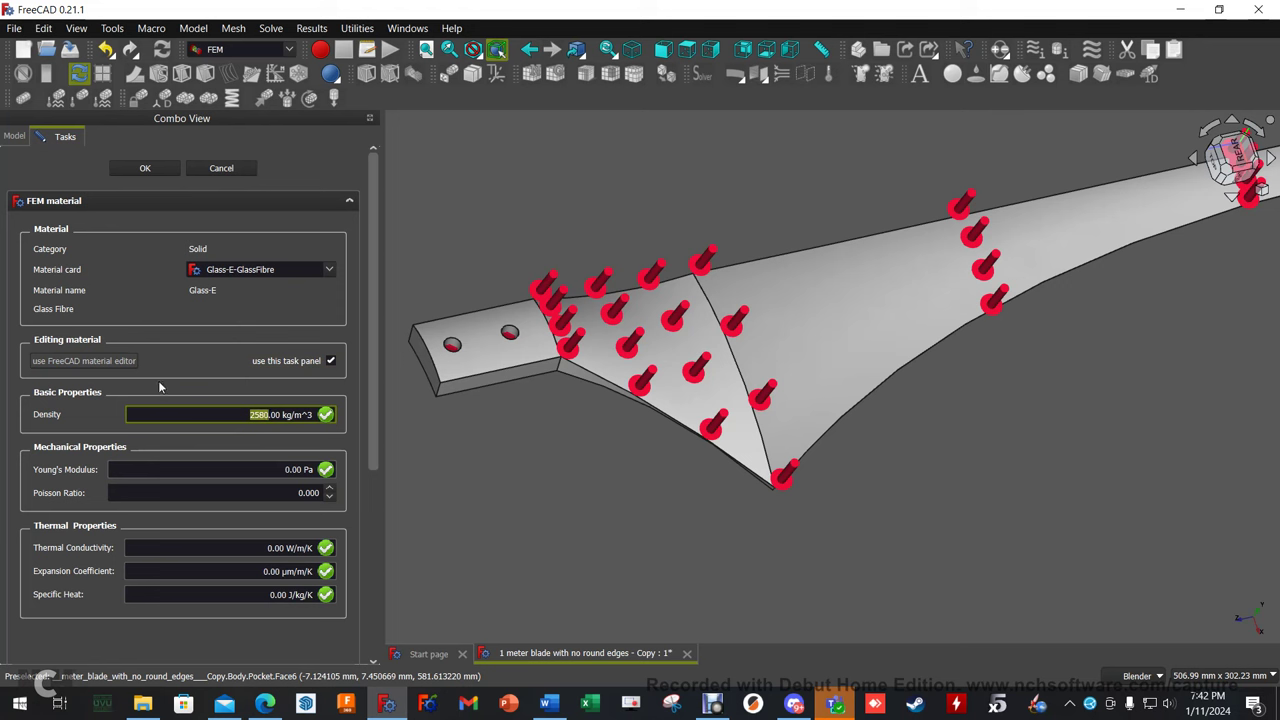
type("1280")
key("Tab")
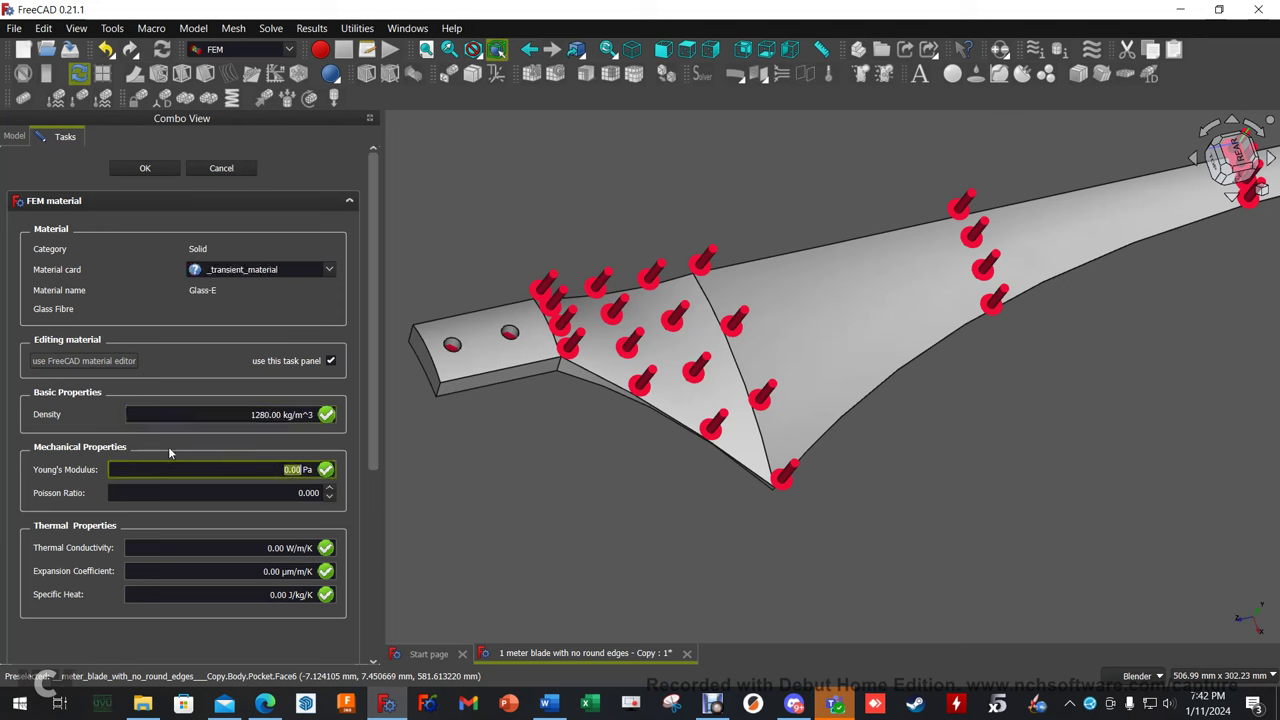
type("19300000000")
key("Tab")
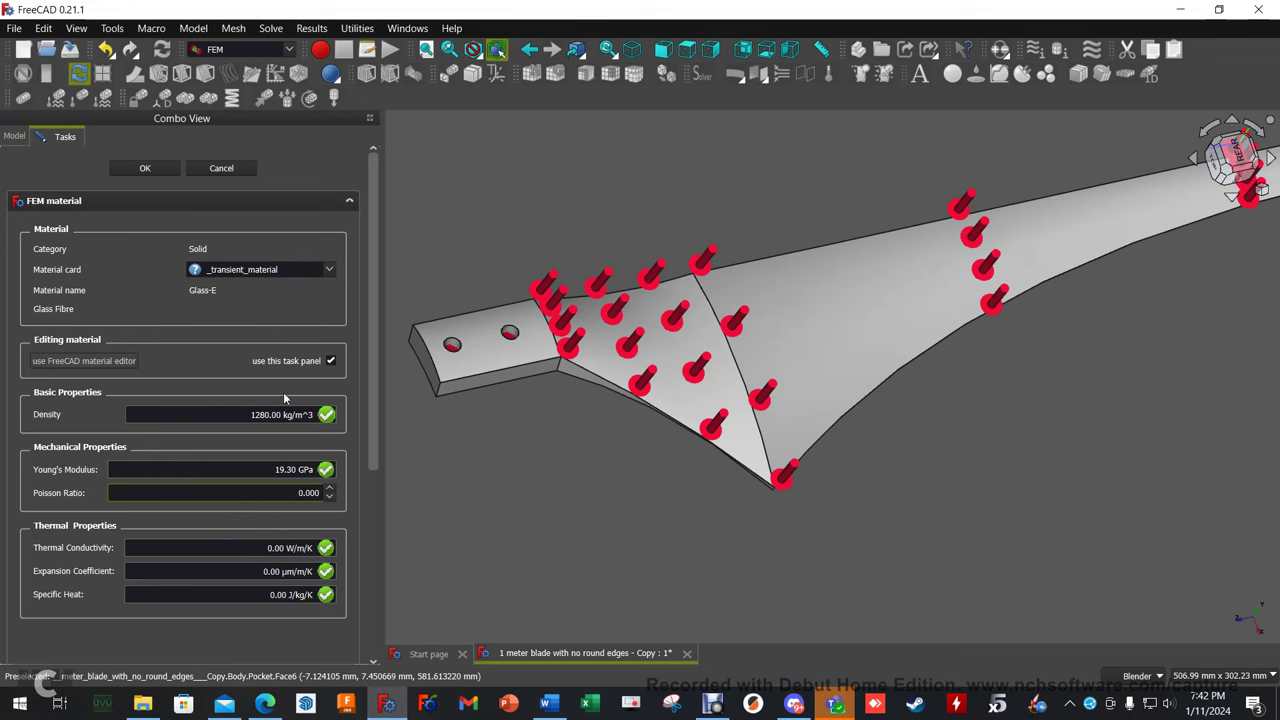
left_click(147, 169)
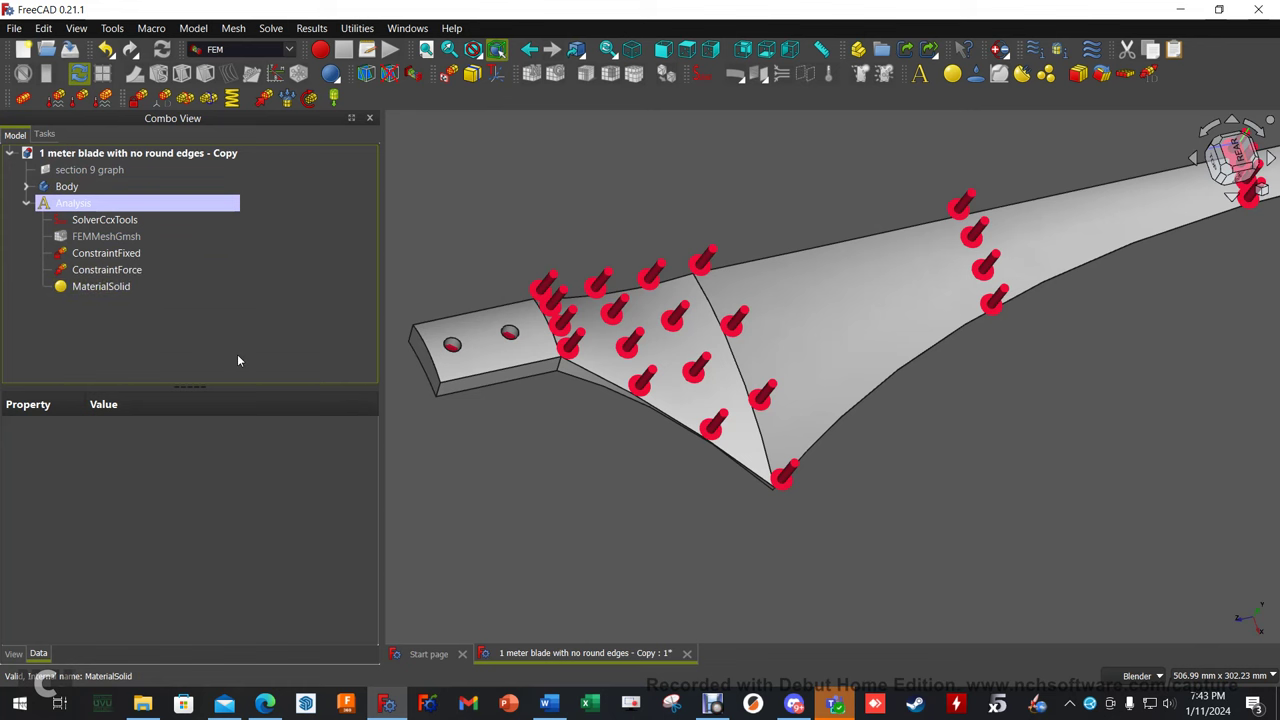
Hide the blade Body and the force and fixed constraint markers.
left_click(80, 187, "ctrl")
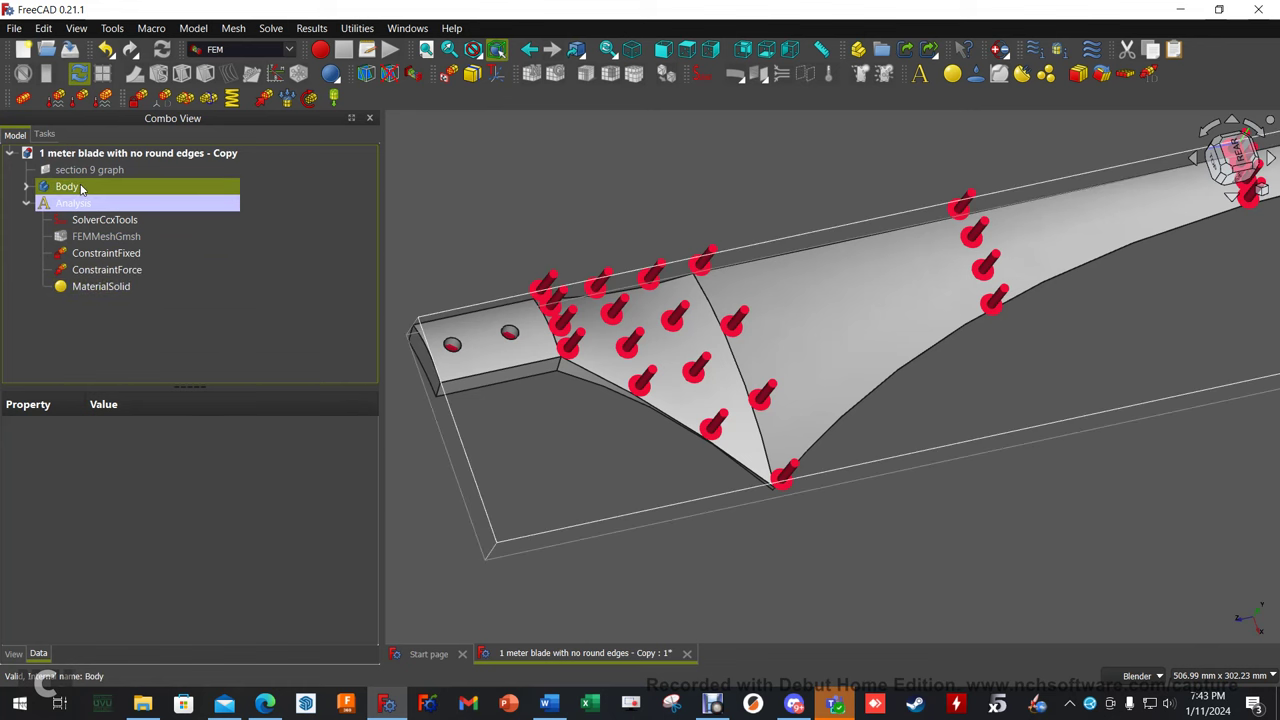
key("space")
left_click(129, 253)
key("shift+Down")
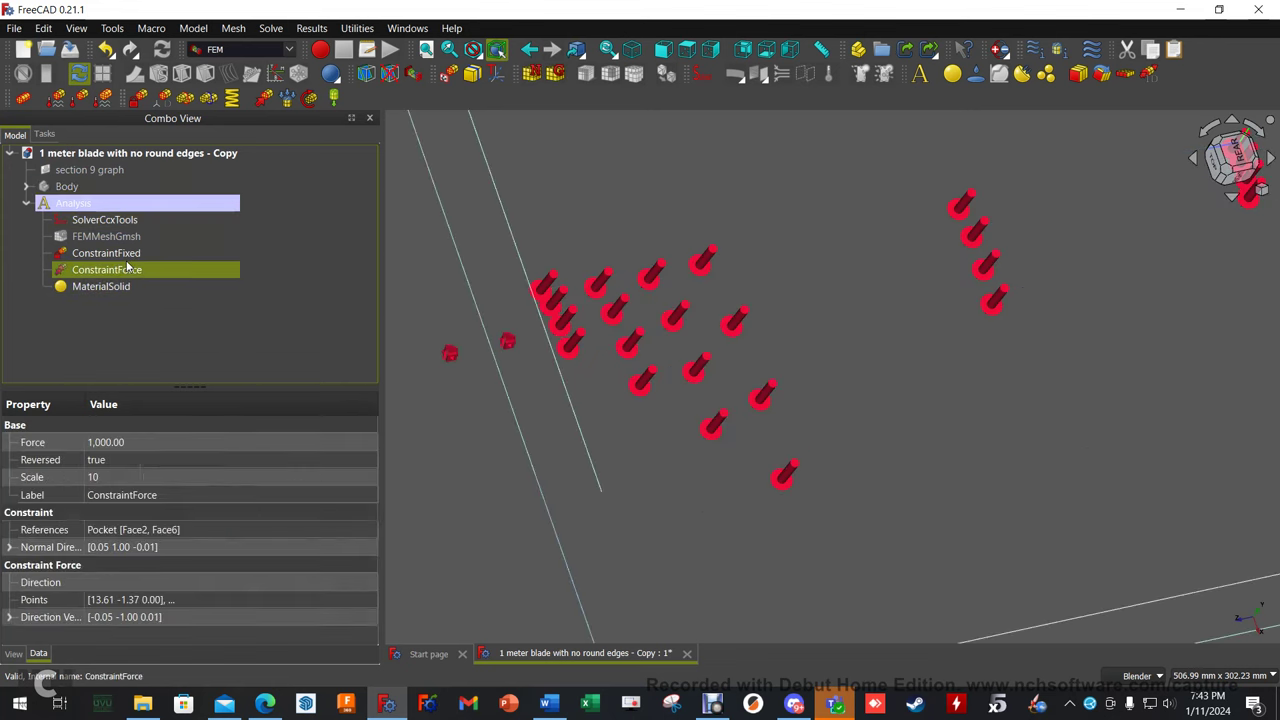
key("space")
left_click(135, 256)
key("space")
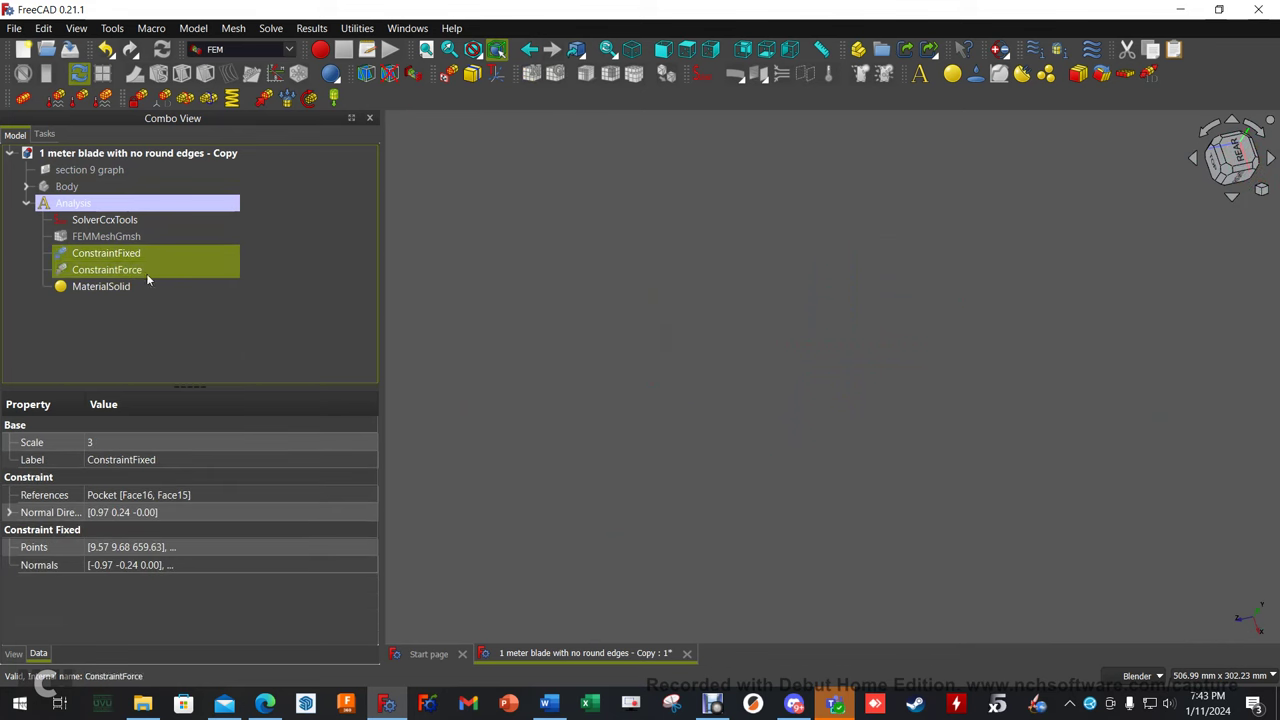
In the CalculiX solver settings, write the .inp file and run the static solve.
double_click(110, 222)
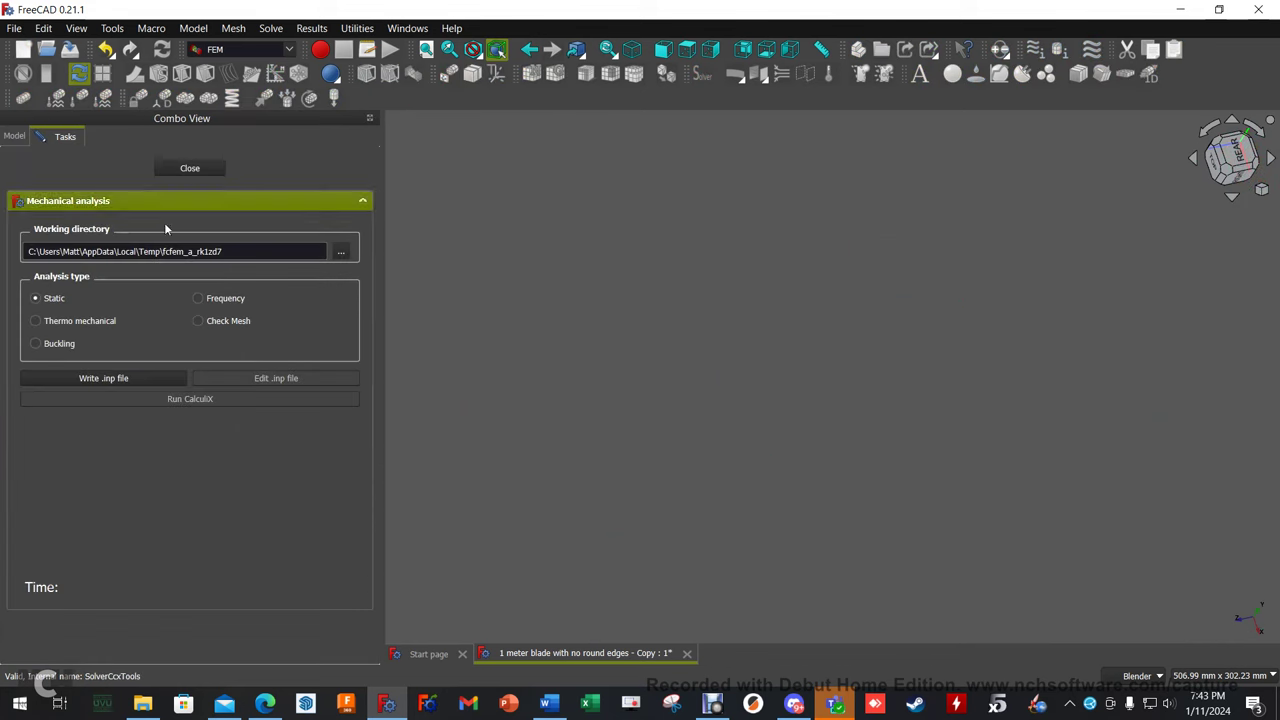
left_click(114, 378)
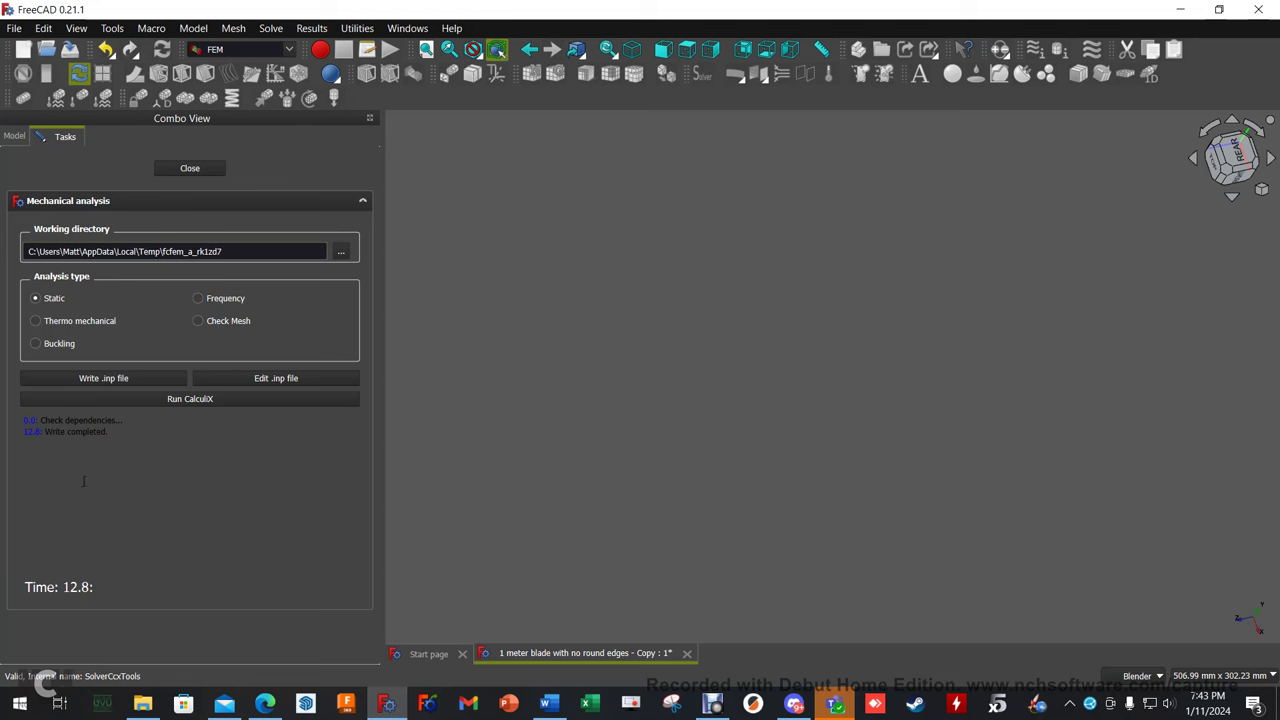
left_click(191, 398)
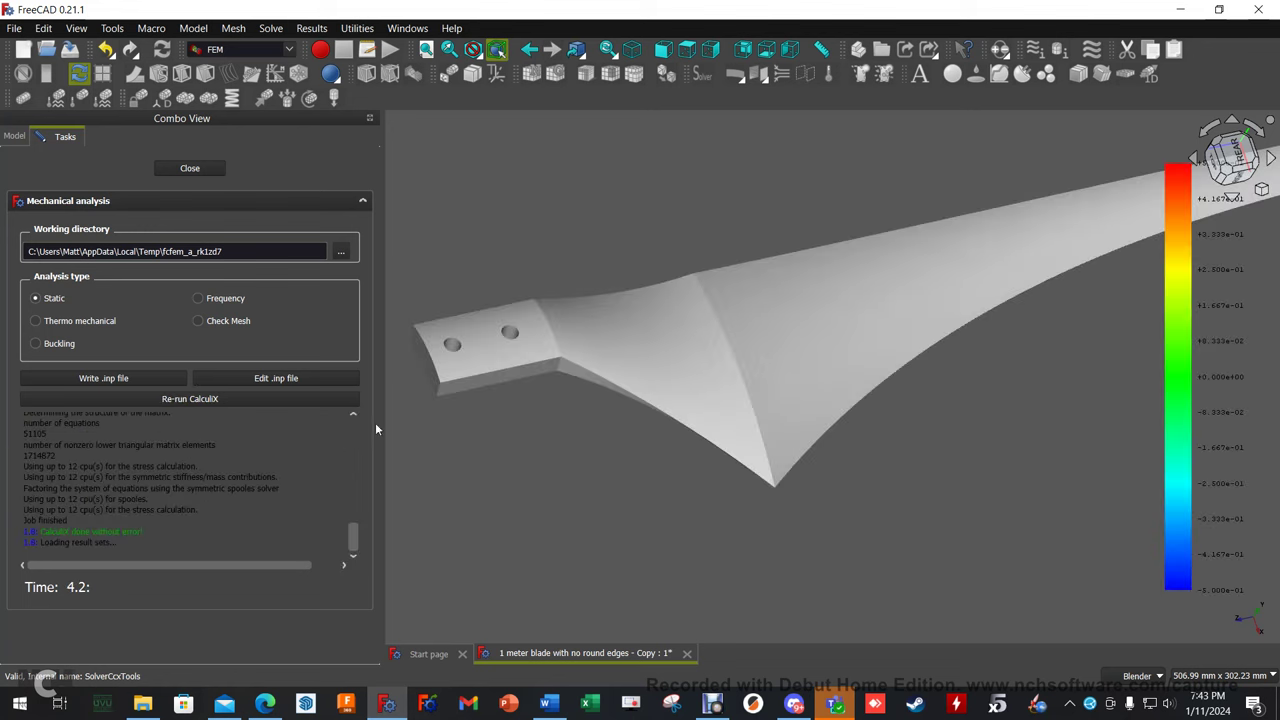
left_click(189, 168)
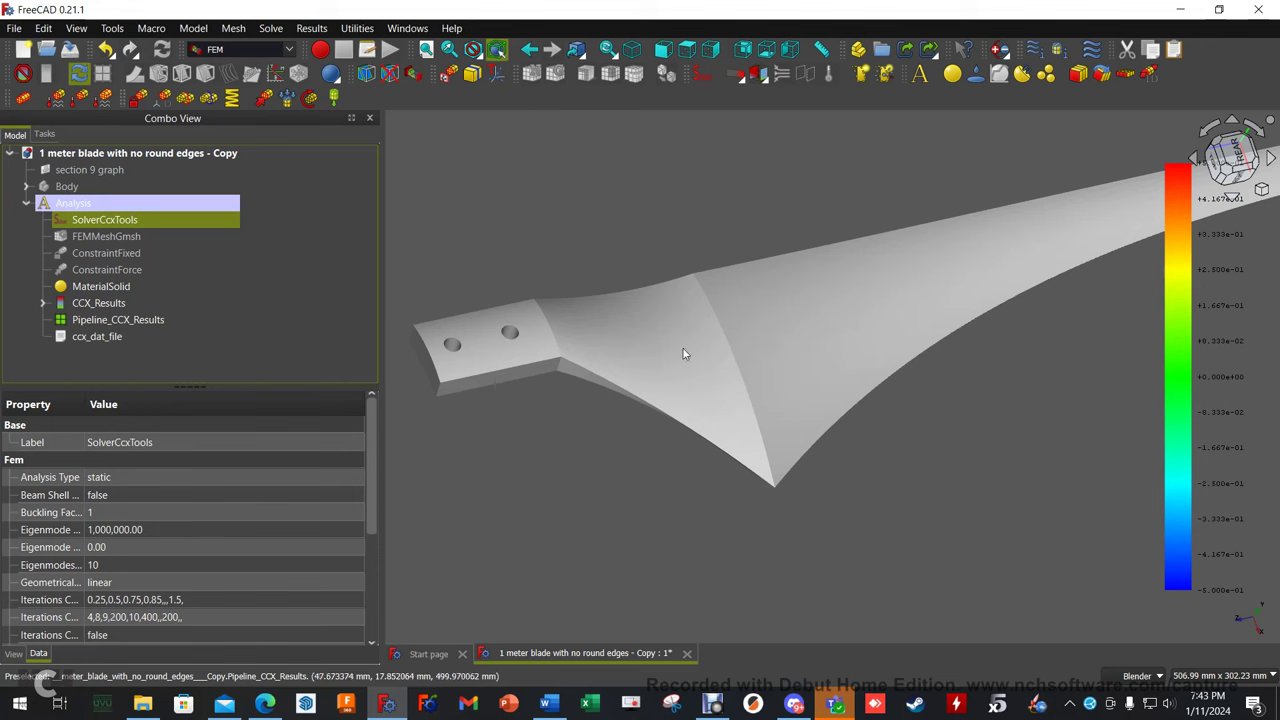
Hide Pipeline_CCX_Results, leaving the 3D view empty.
left_click(153, 319)
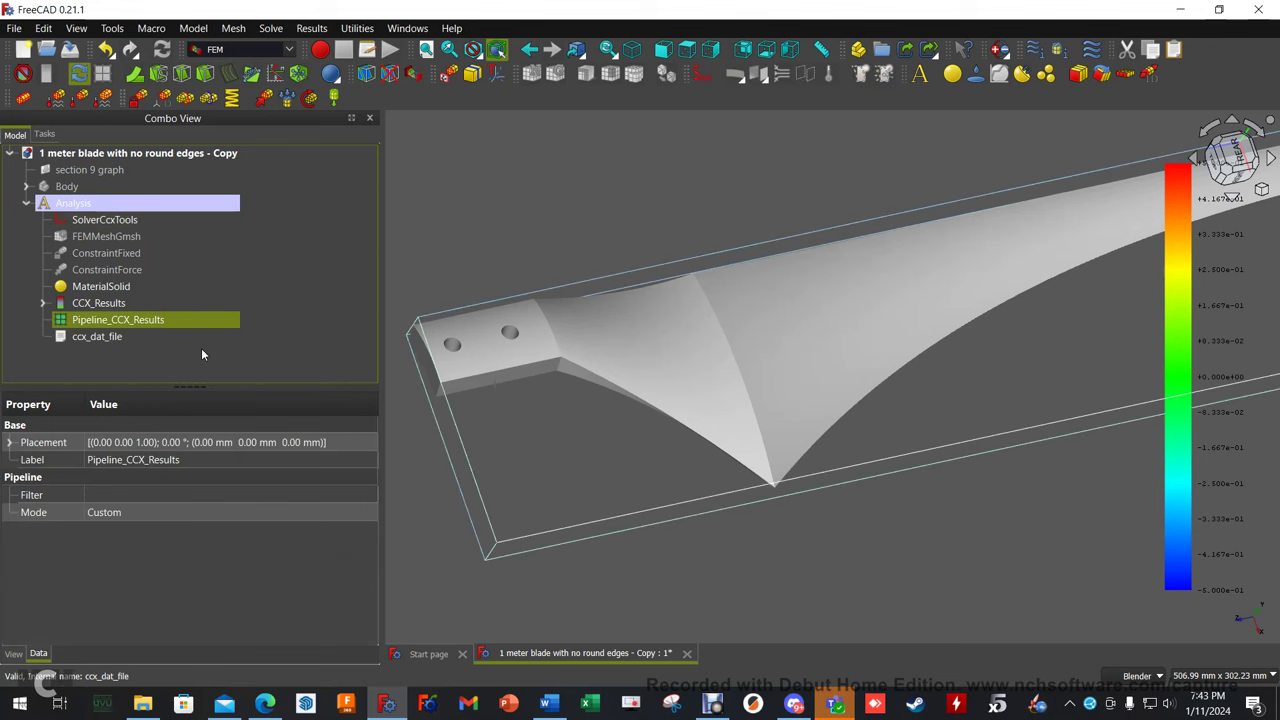
key("space")
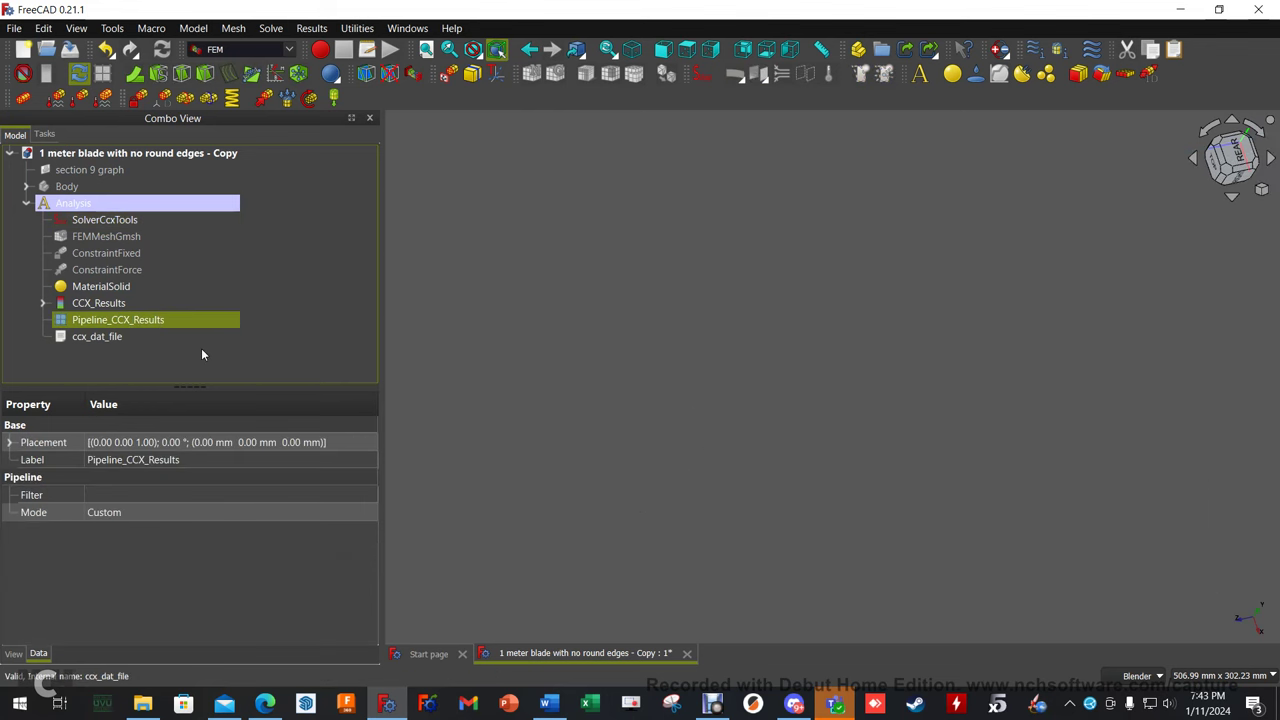
Colour the blade by von Mises stress, then X displacement, and finally Y displacement in CCX_Results.
double_click(101, 304)
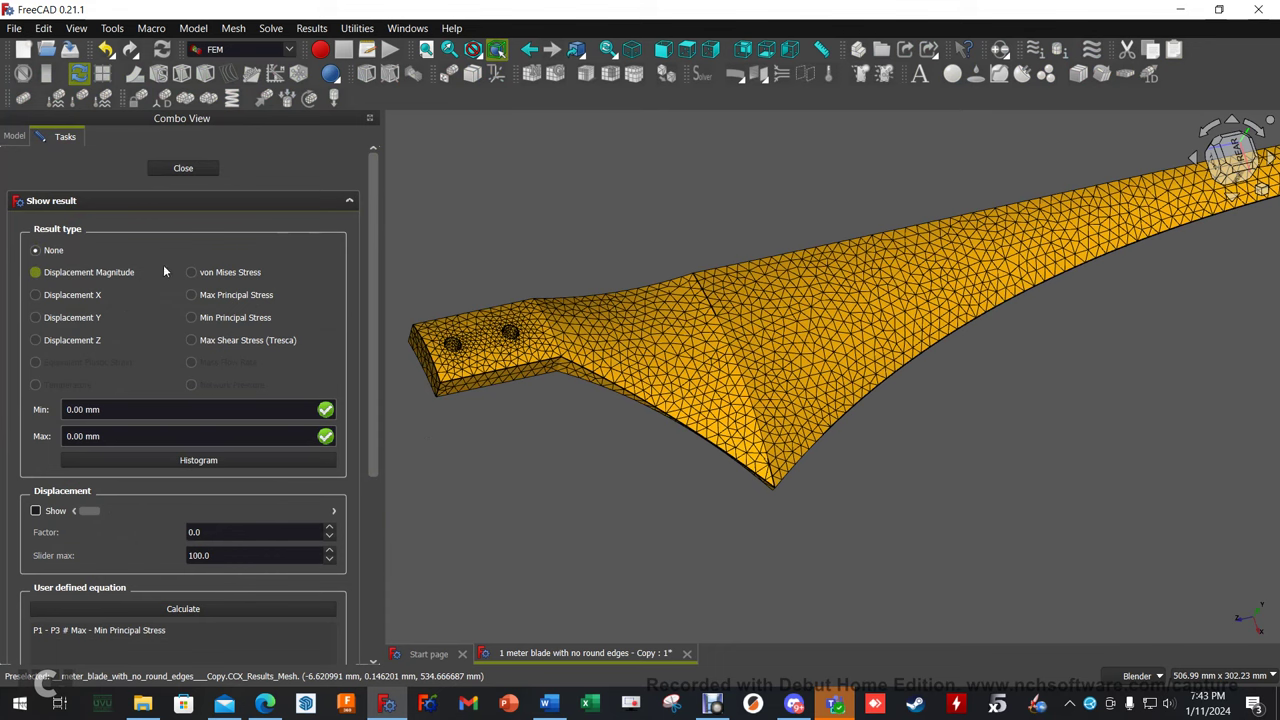
left_click(192, 273)
scroll(1062, 471, "down", 2)
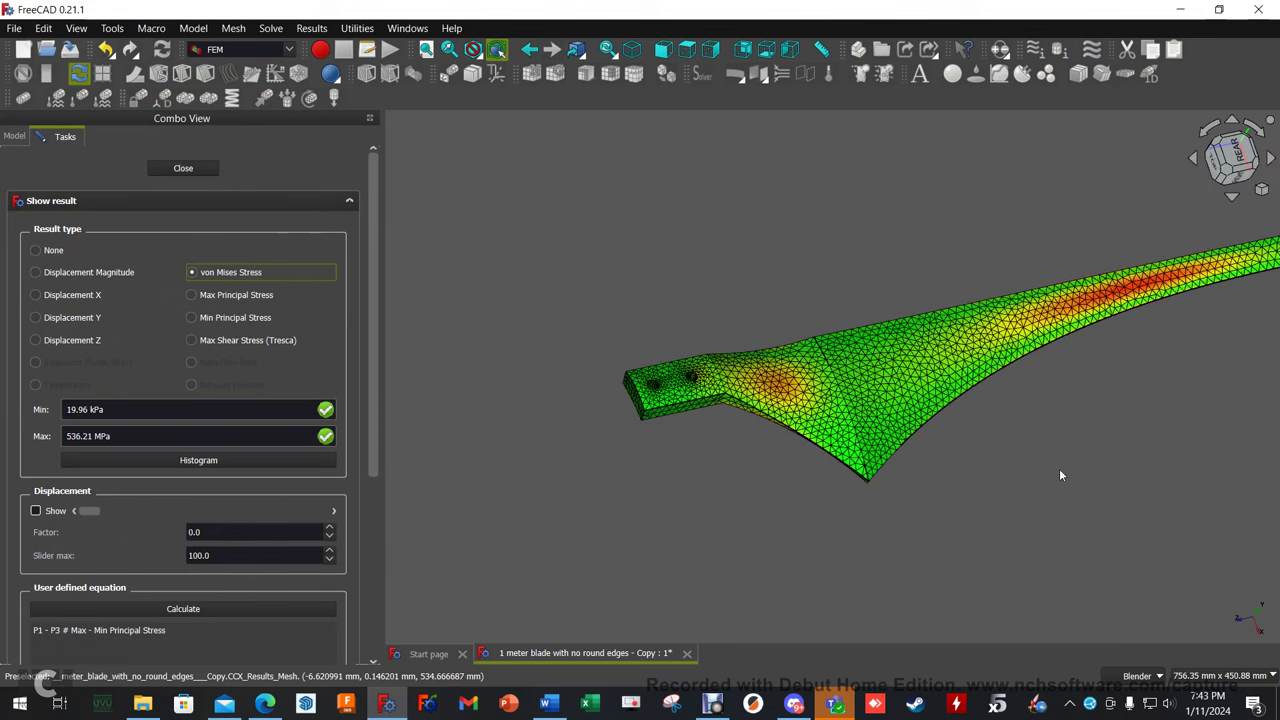
middle_click_drag(1062, 471, 866, 500)
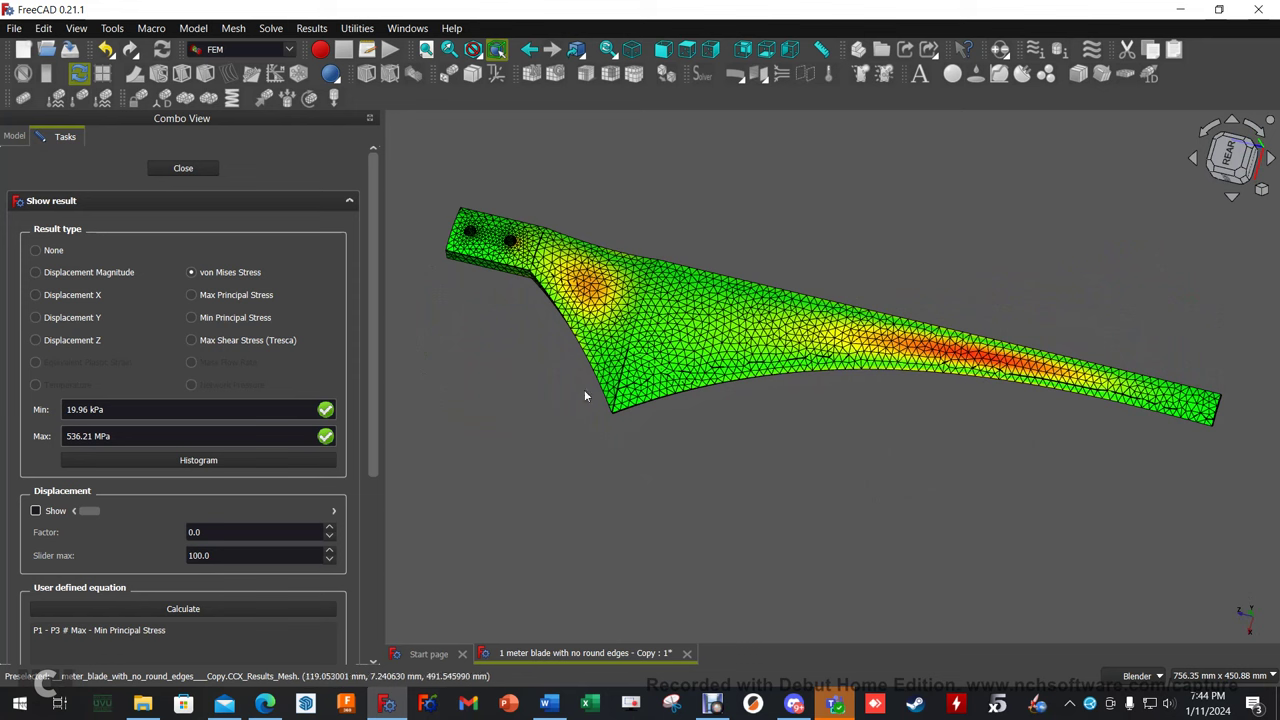
left_click(36, 295)
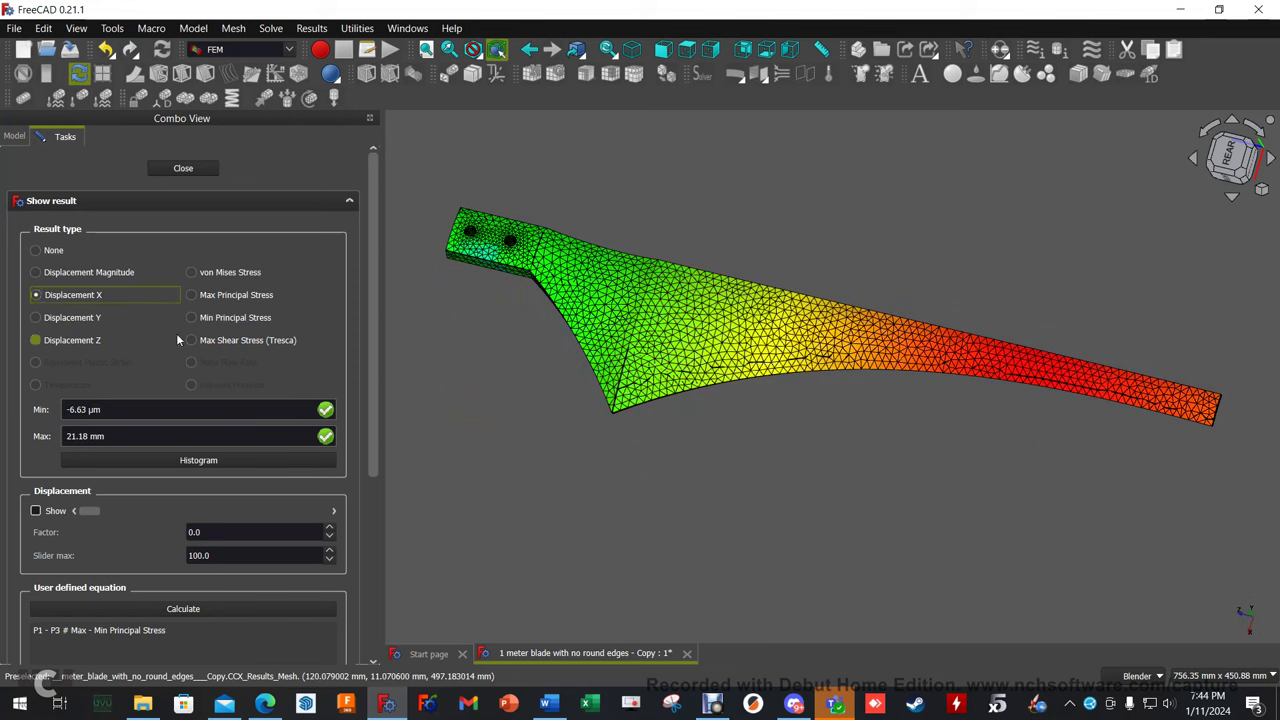
left_click(35, 318)
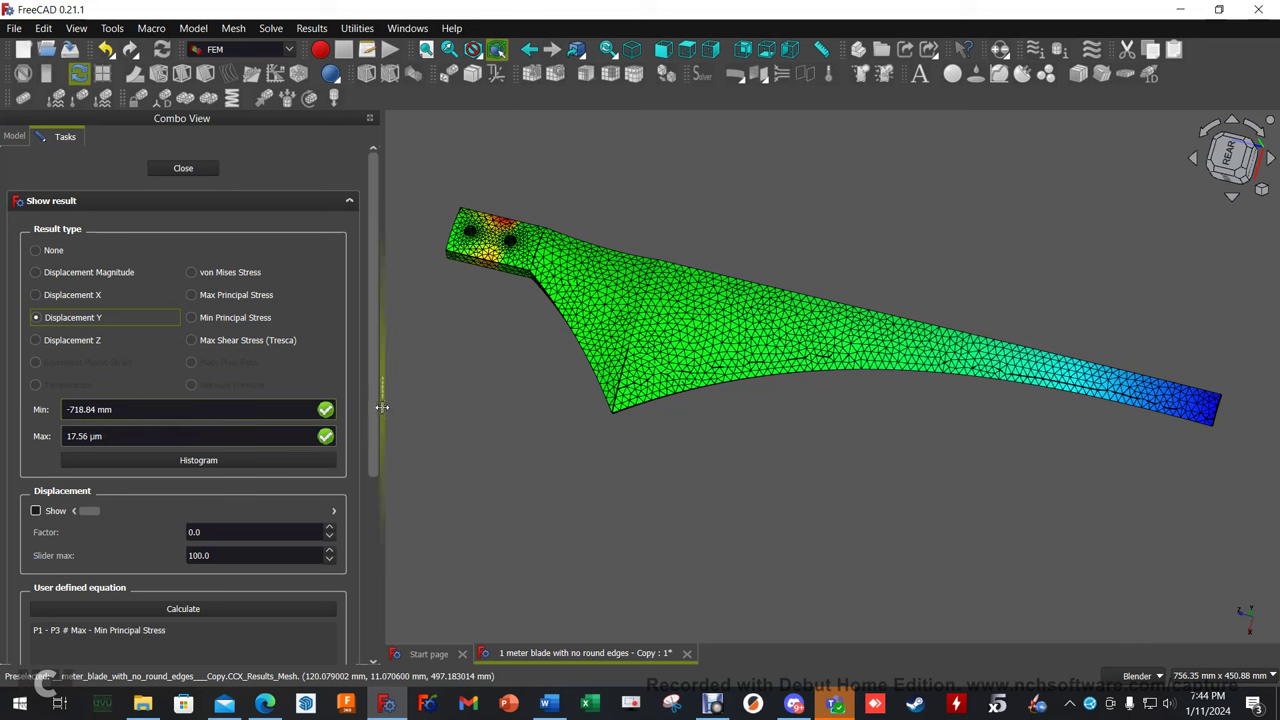
Show the deformed blade, exaggerate displacement to factor 100, then reset it to 0.
left_click(36, 511)
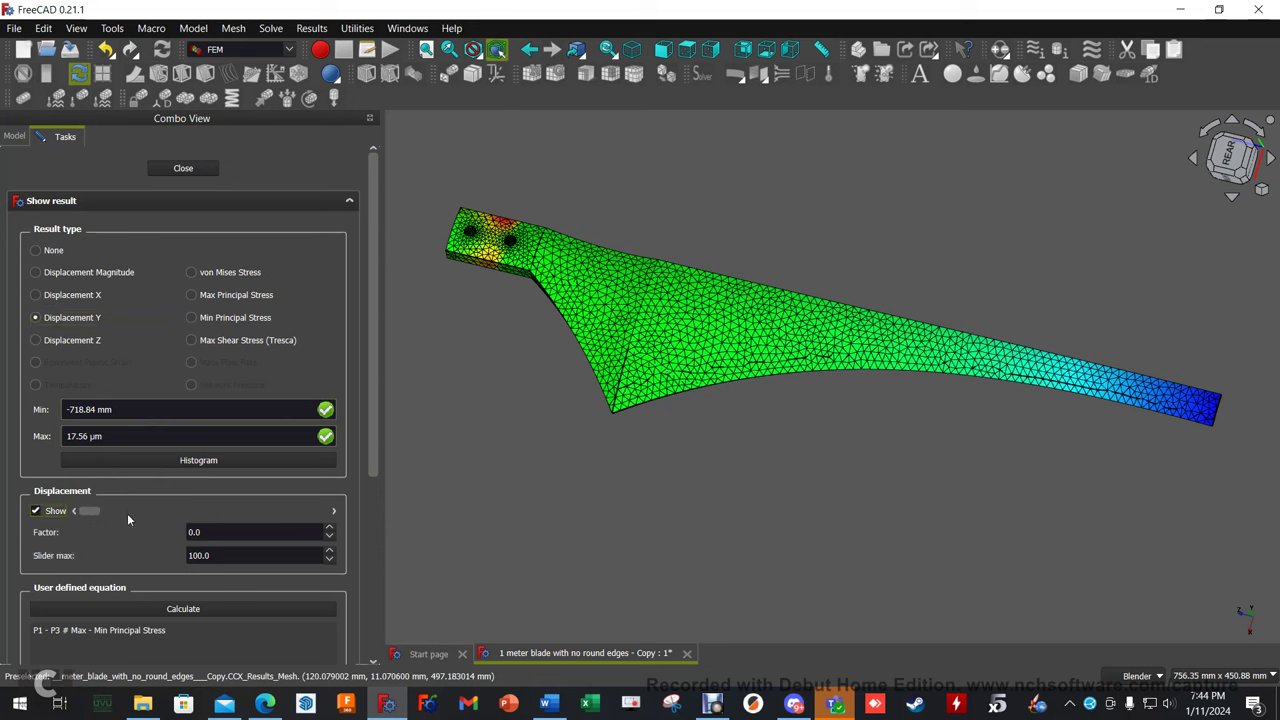
left_click(334, 511)
middle_click_drag(714, 550, 742, 504)
scroll(872, 524, "down", 4)
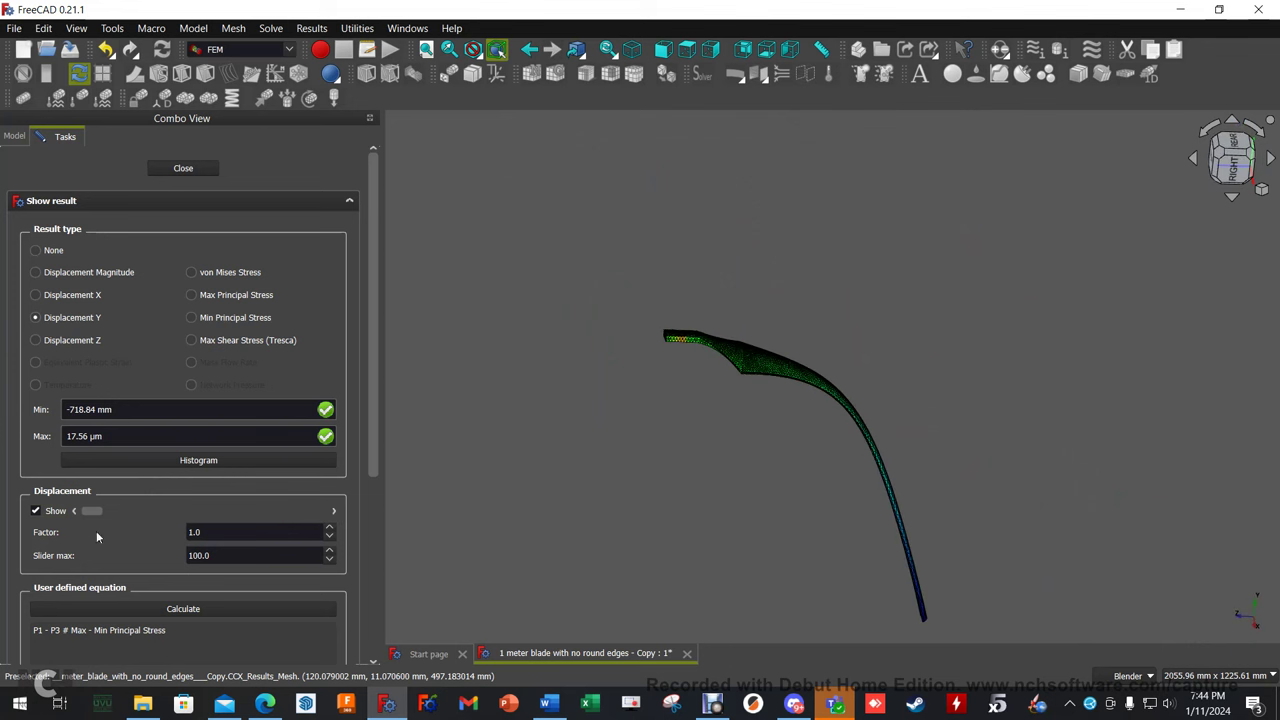
left_click_drag(76, 513, 180, 512)
middle_click_drag(744, 503, 735, 300)
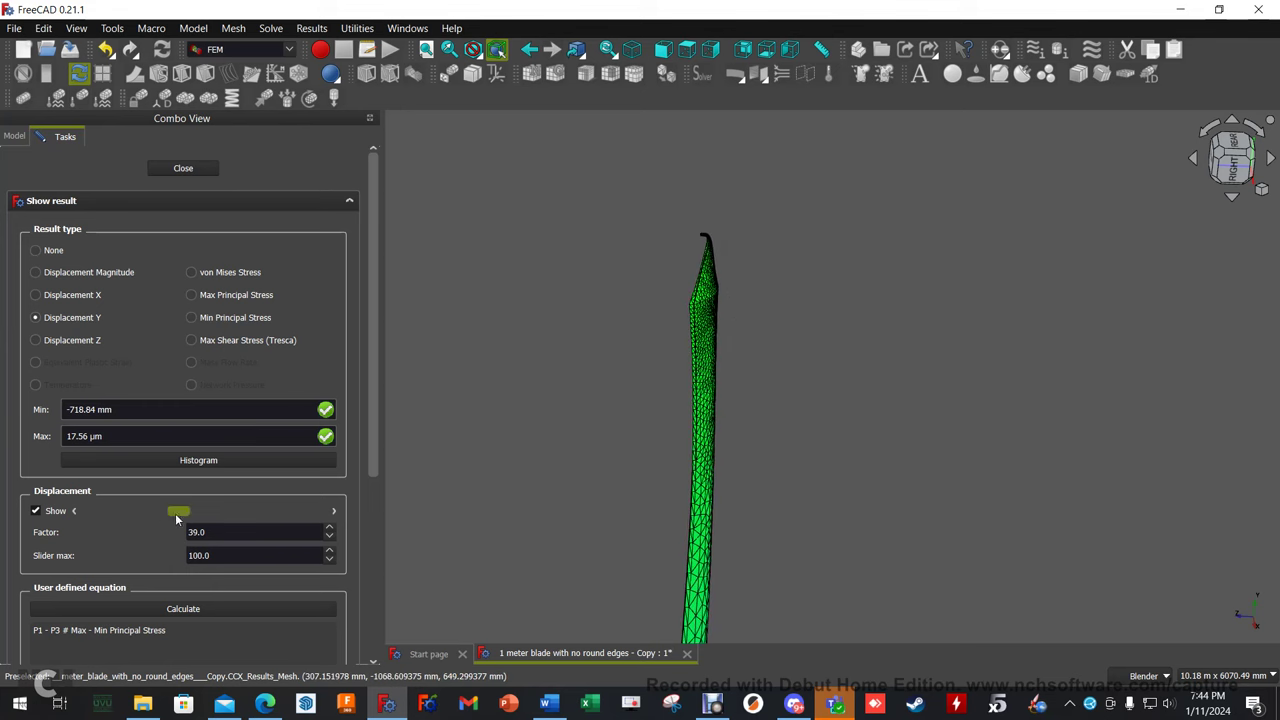
left_click_drag(180, 512, 92, 515)
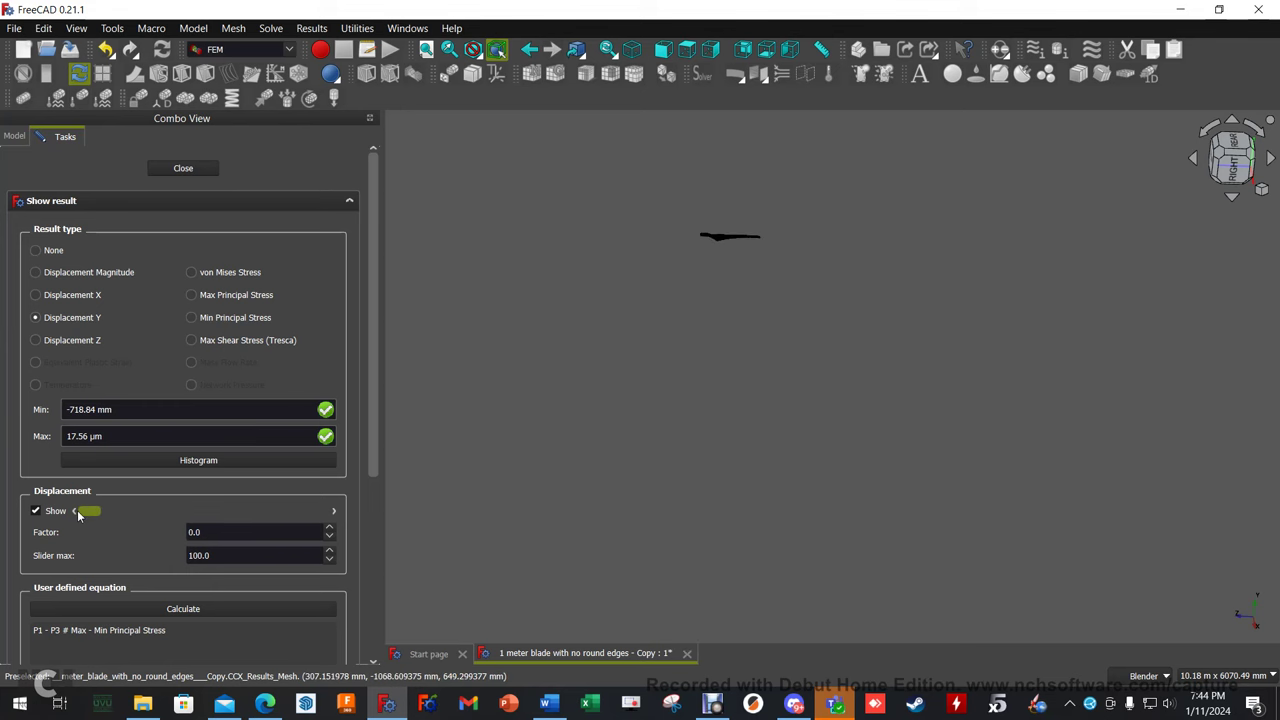
scroll(757, 254, "up", 5)
middle_click_drag(766, 261, 735, 263, "shift")
scroll(643, 334, "up", 3)
middle_click_drag(808, 238, 455, 350, "shift")
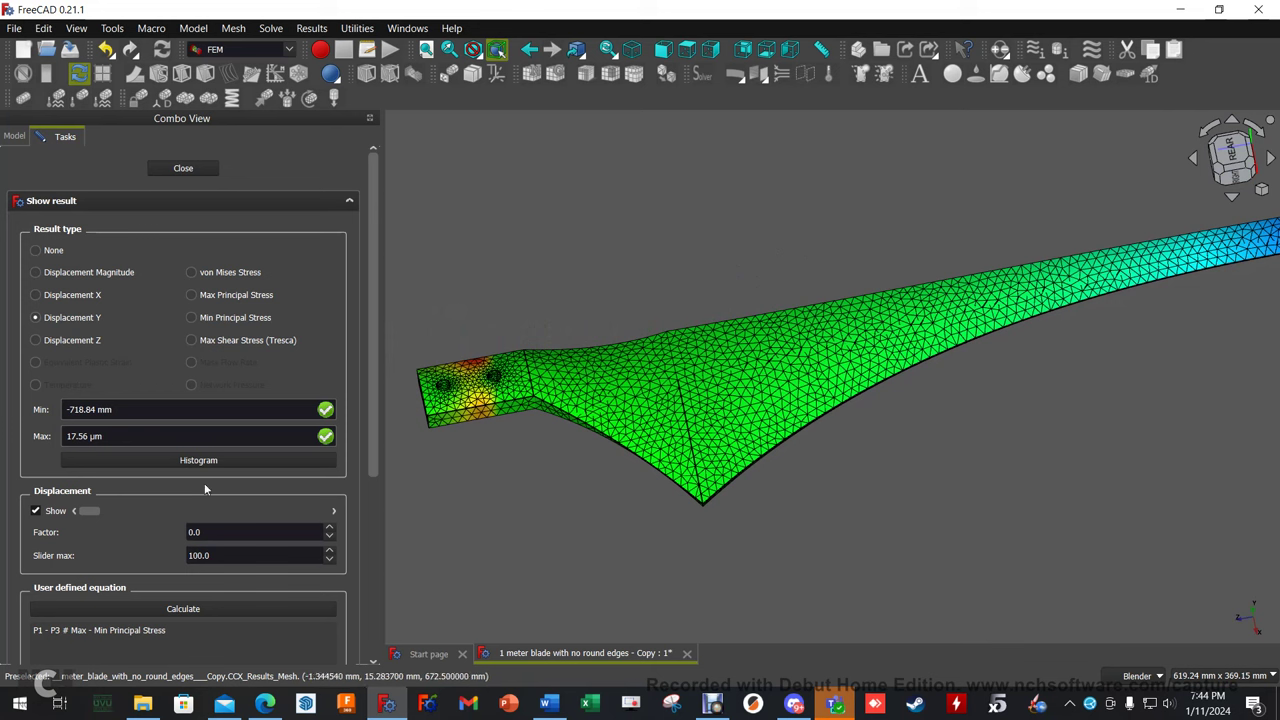
Colour the undeformed mesh by von Mises Stress, then show Pipeline_CCX_Results and edit its display.
left_click(35, 510)
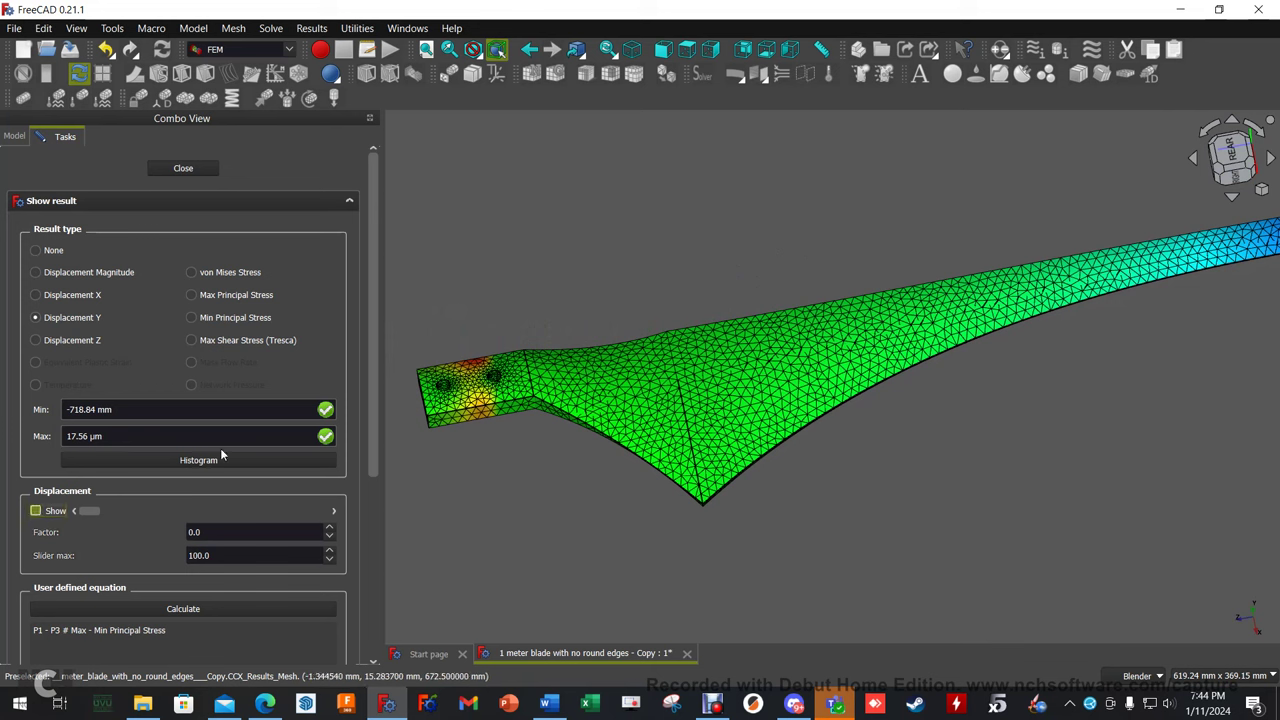
left_click(198, 277)
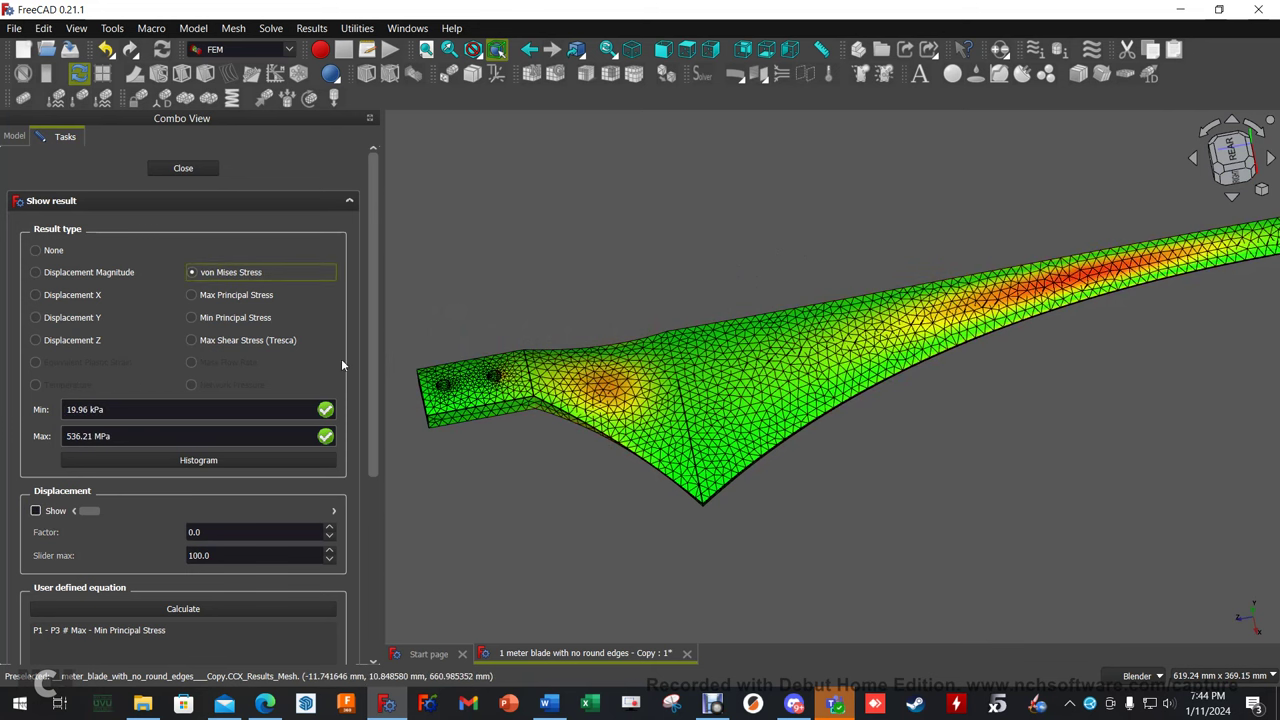
left_click(196, 170)
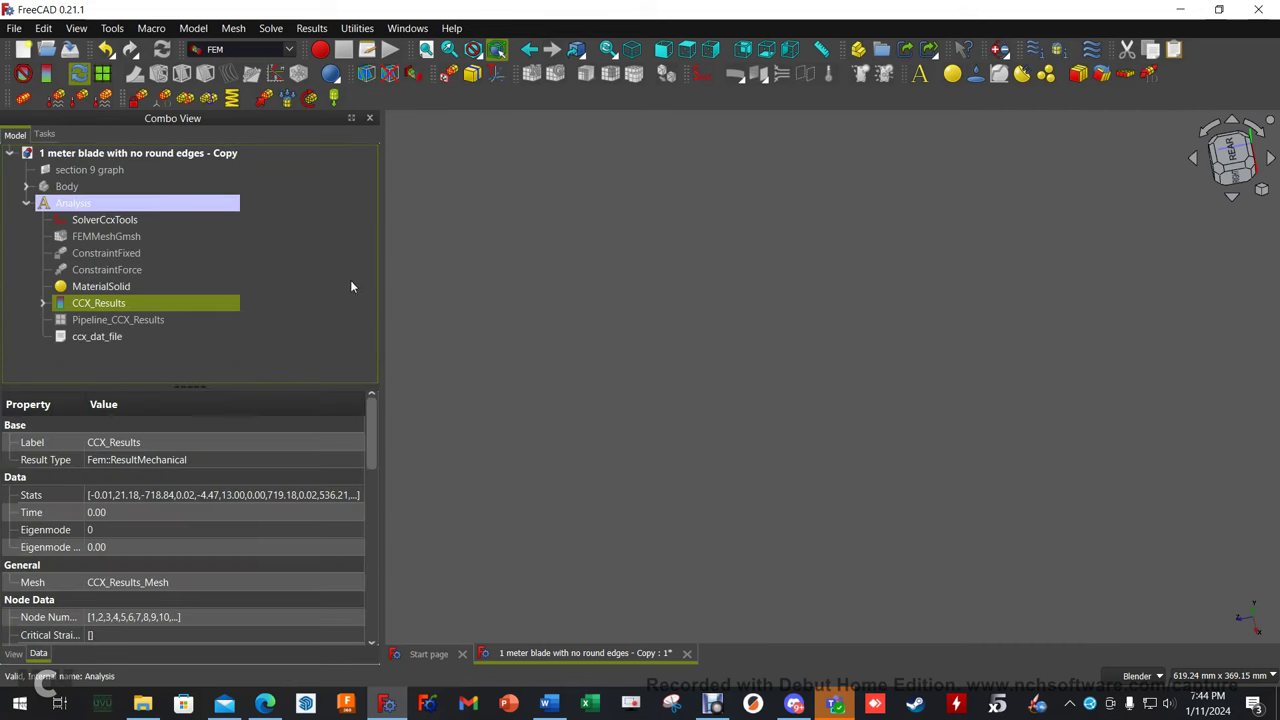
left_click(146, 318)
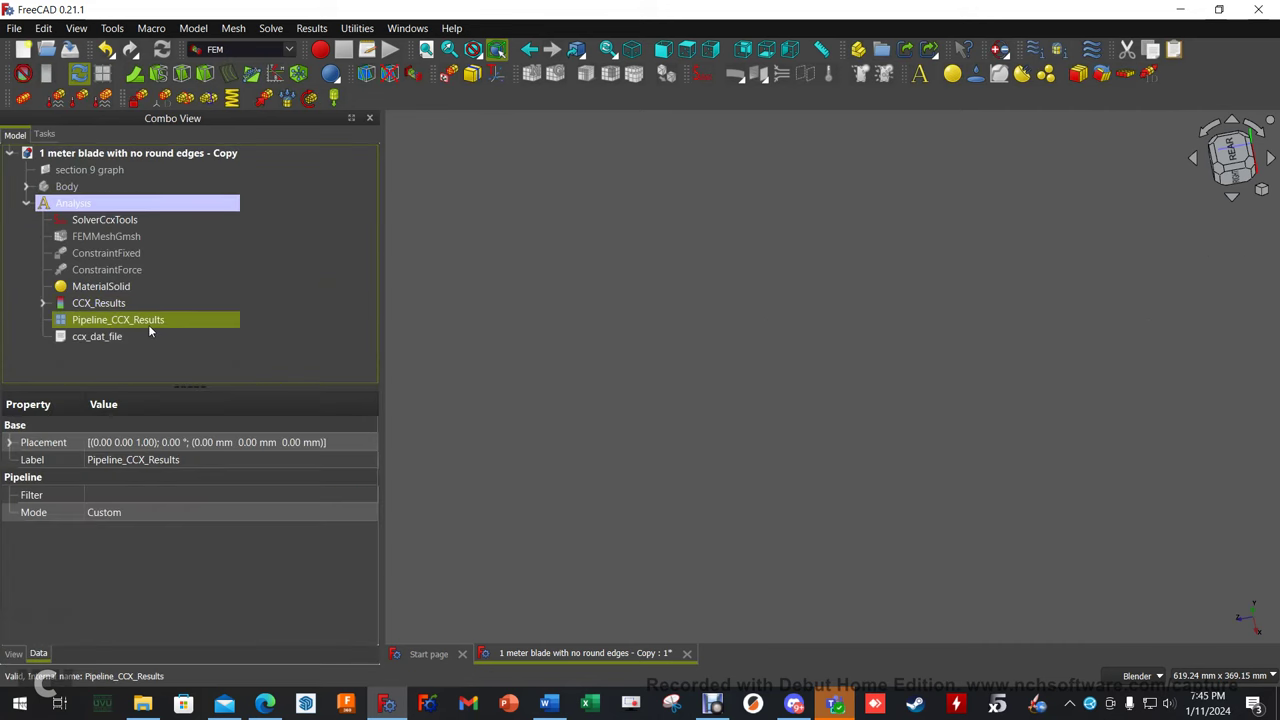
key("space")
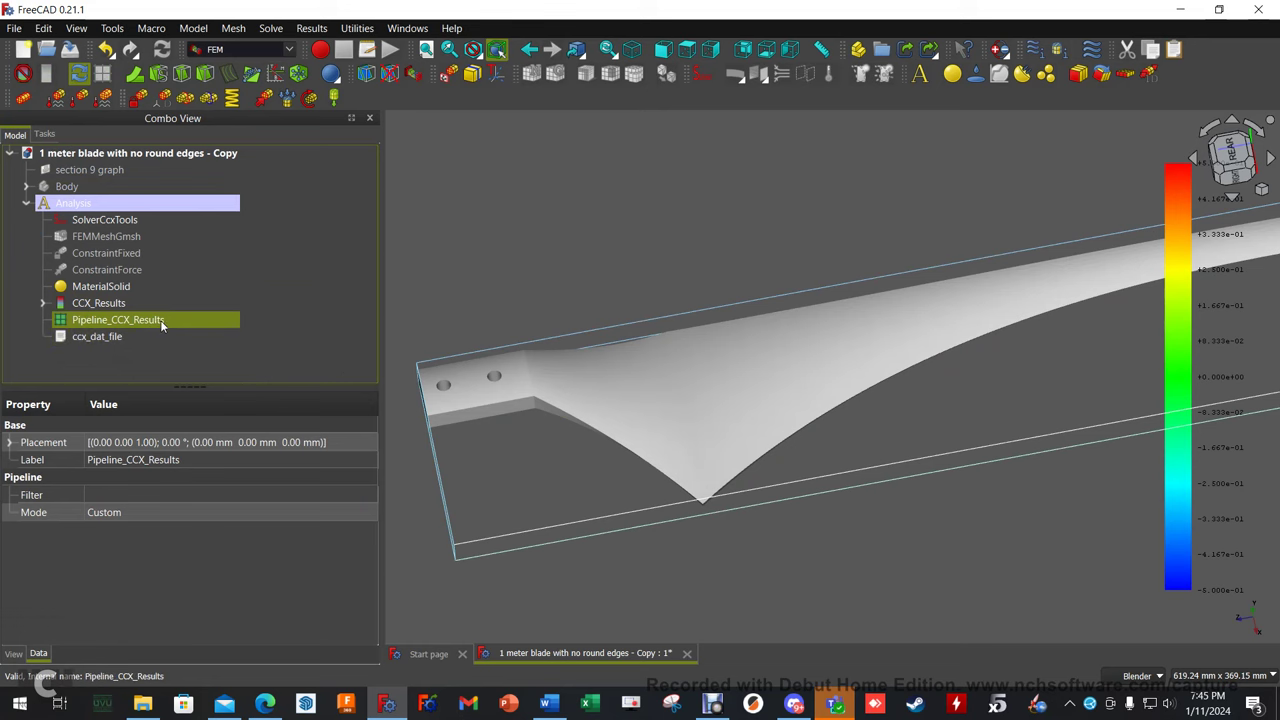
double_click(152, 319)
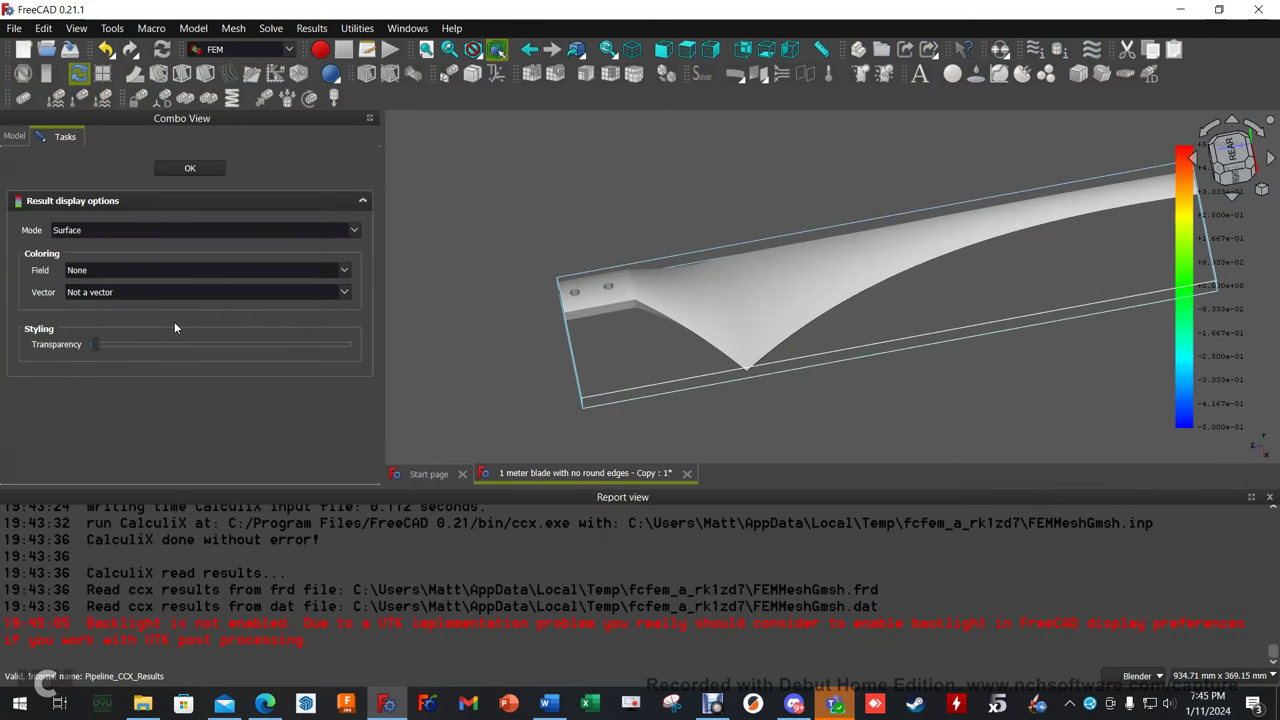
Compare Tresca Stress and von Mises Stress colouring on the pipeline blade.
left_click(111, 270)
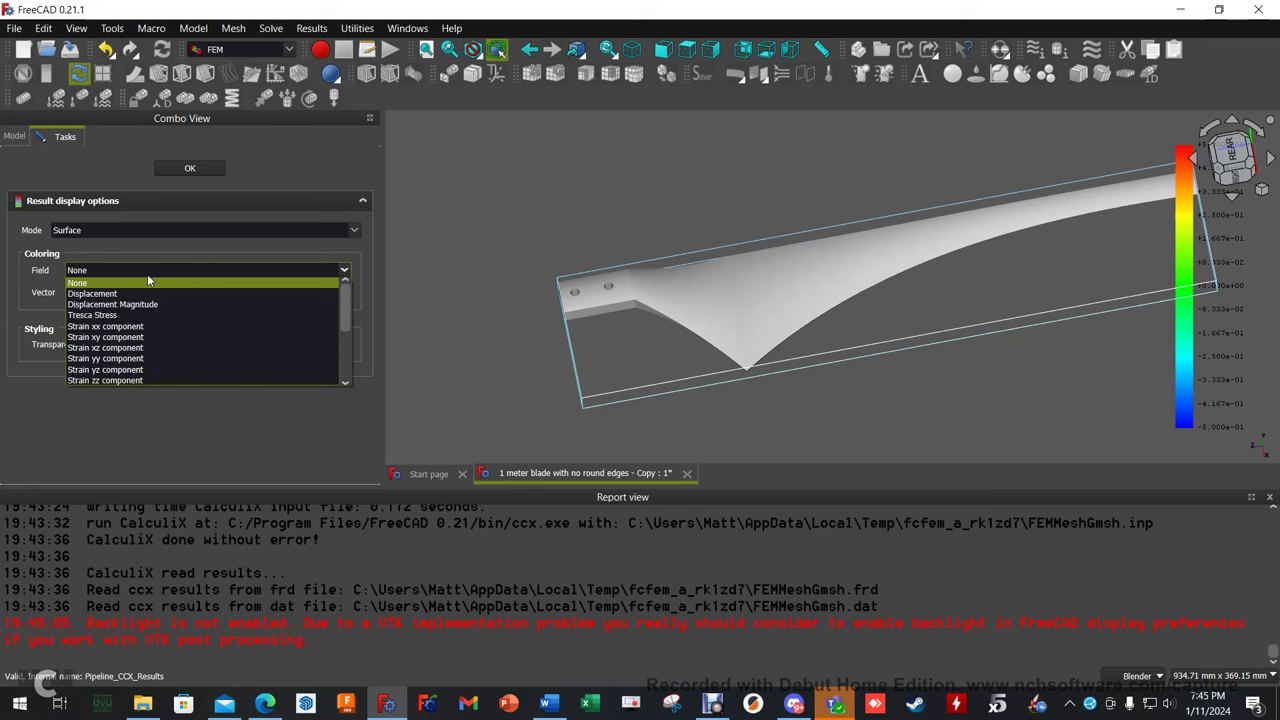
scroll(162, 321, "down", 4)
scroll(162, 320, "up", 4)
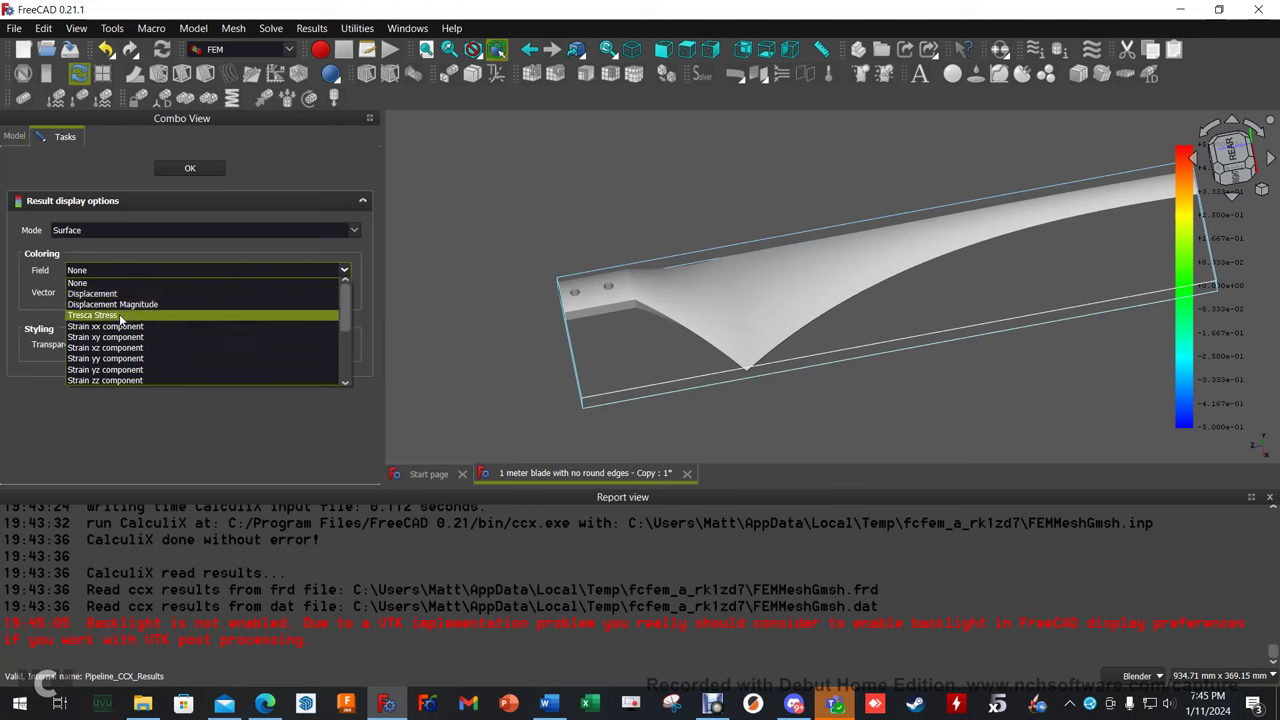
left_click(119, 314)
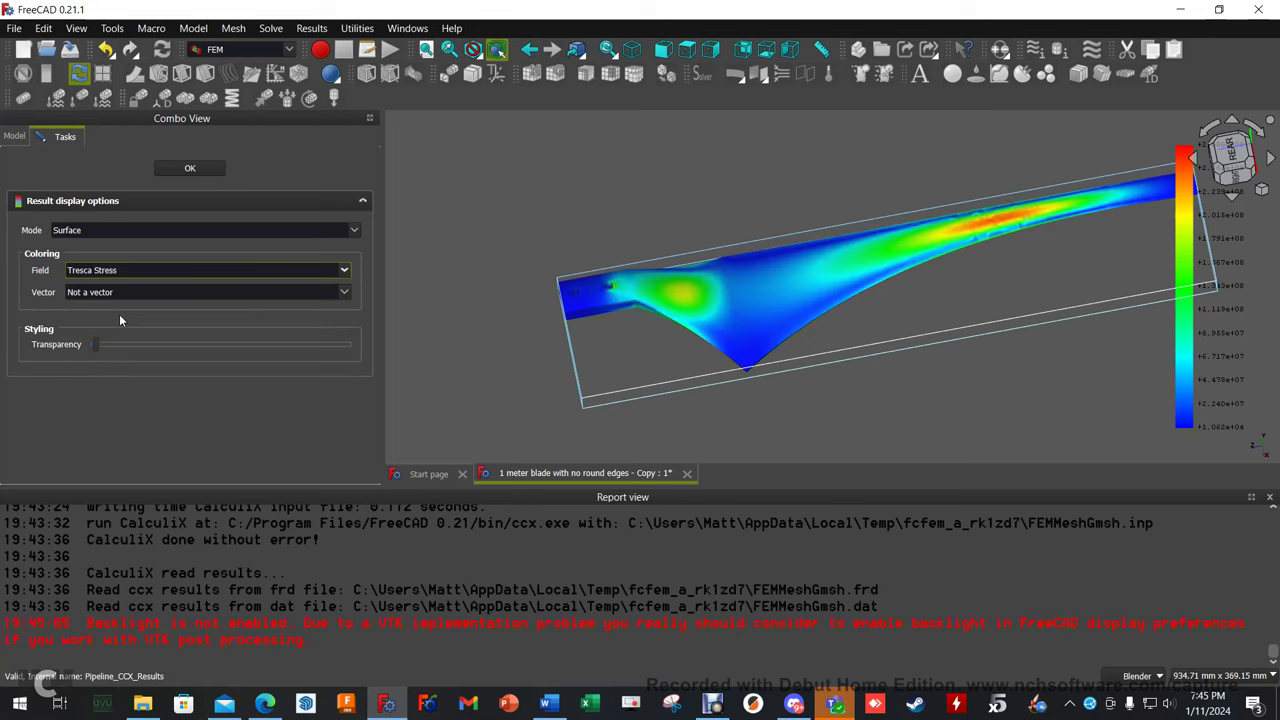
left_click(127, 271)
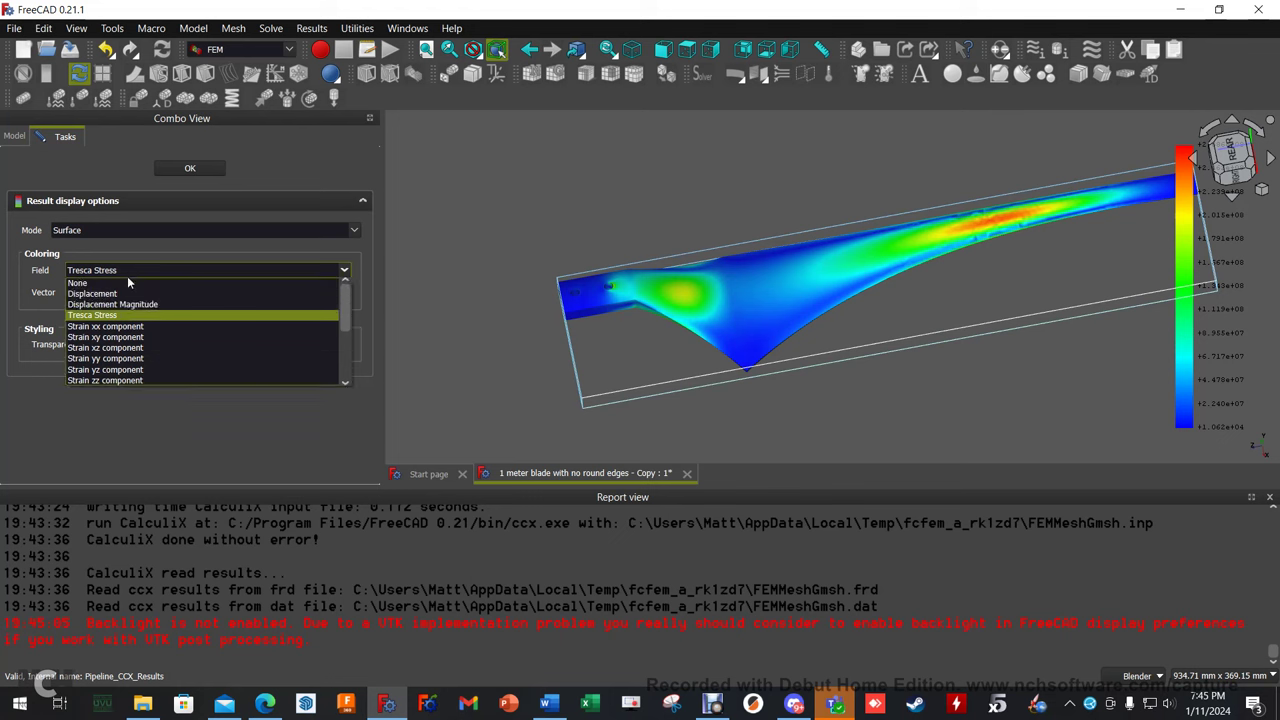
scroll(120, 370, "down", 3)
left_click(118, 381)
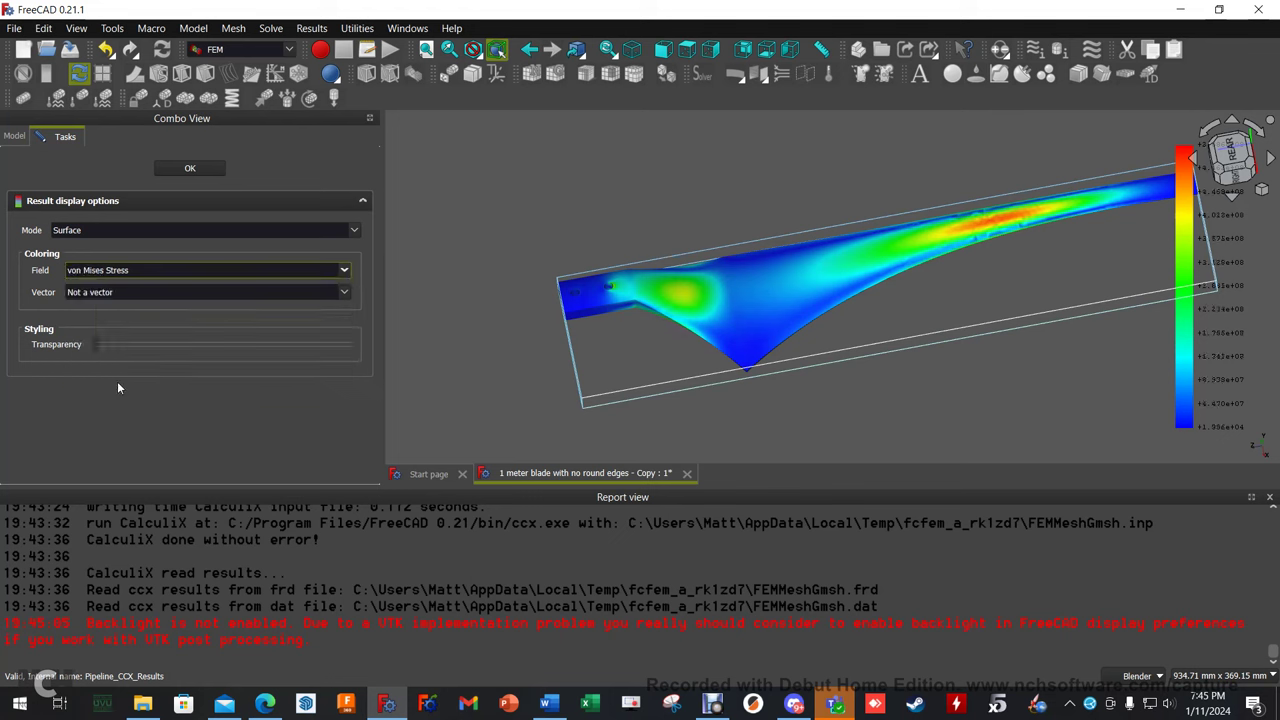
Try Minor Principal Stress and Displacement fields, then settle on von Mises Stress.
left_click(181, 267)
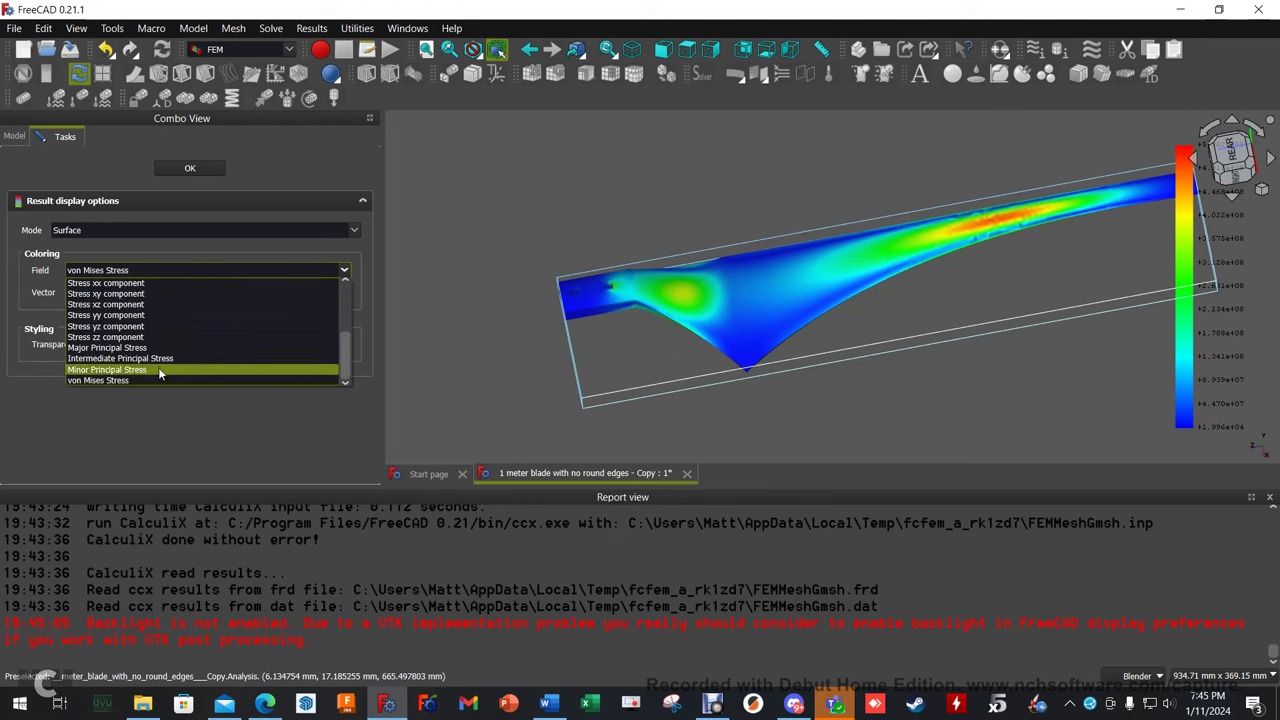
left_click(157, 367)
left_click(154, 272)
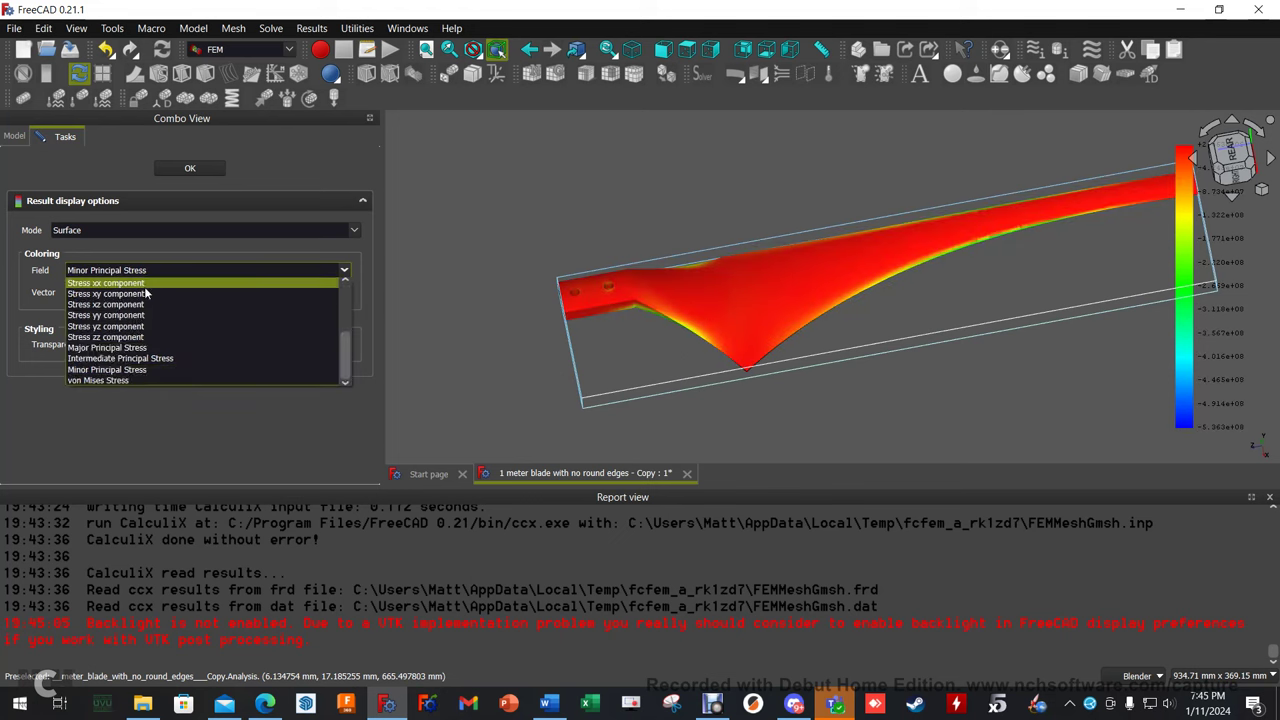
scroll(141, 305, "up", 3)
left_click(117, 292)
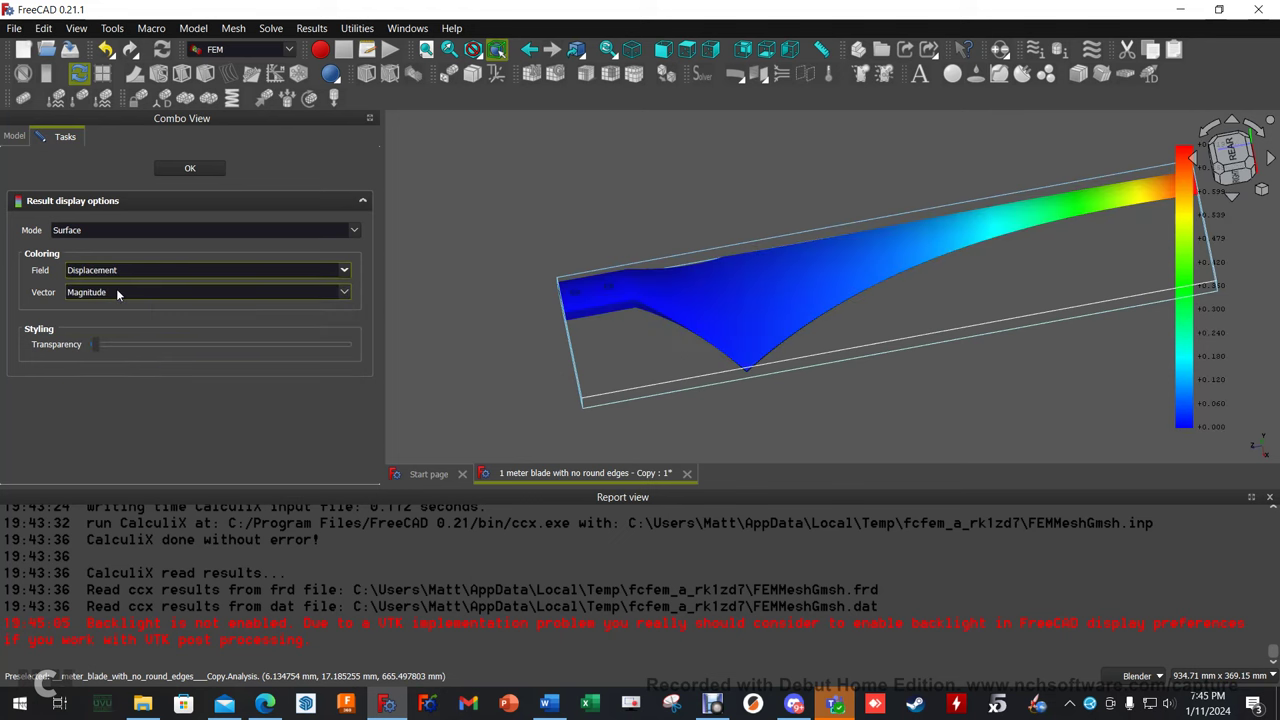
left_click(125, 271)
scroll(141, 318, "down", 3)
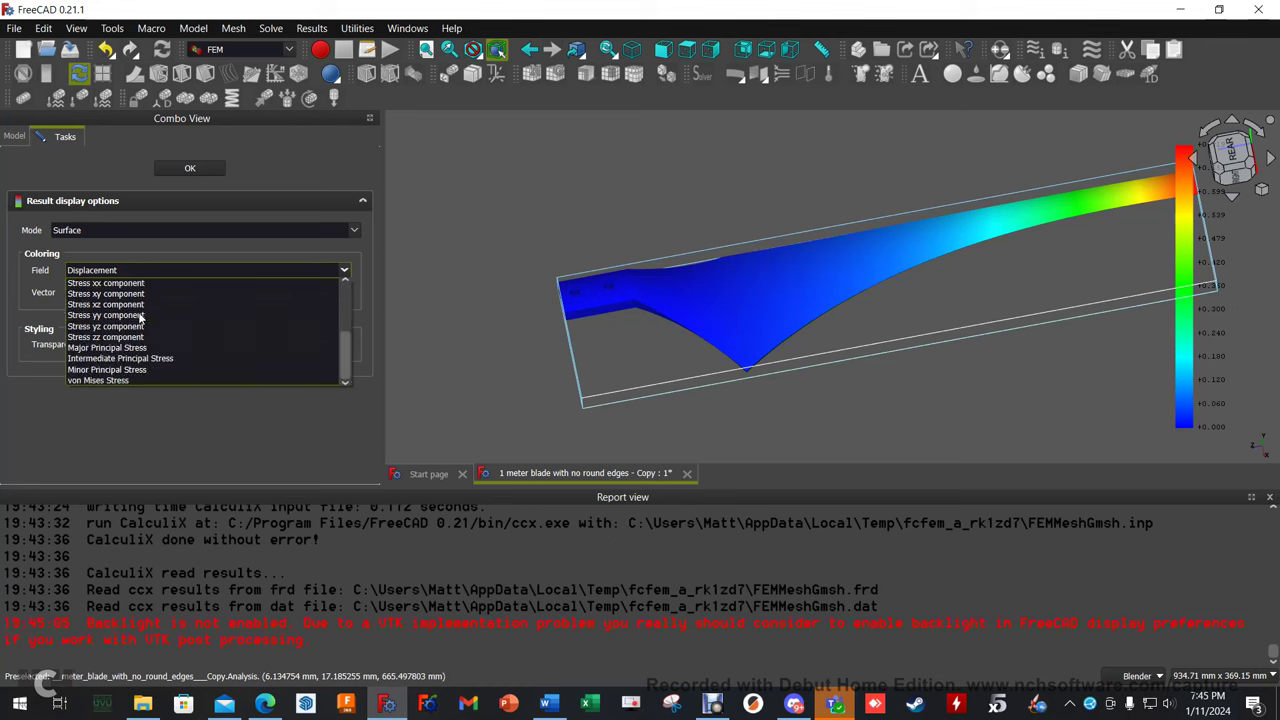
left_click(133, 381)
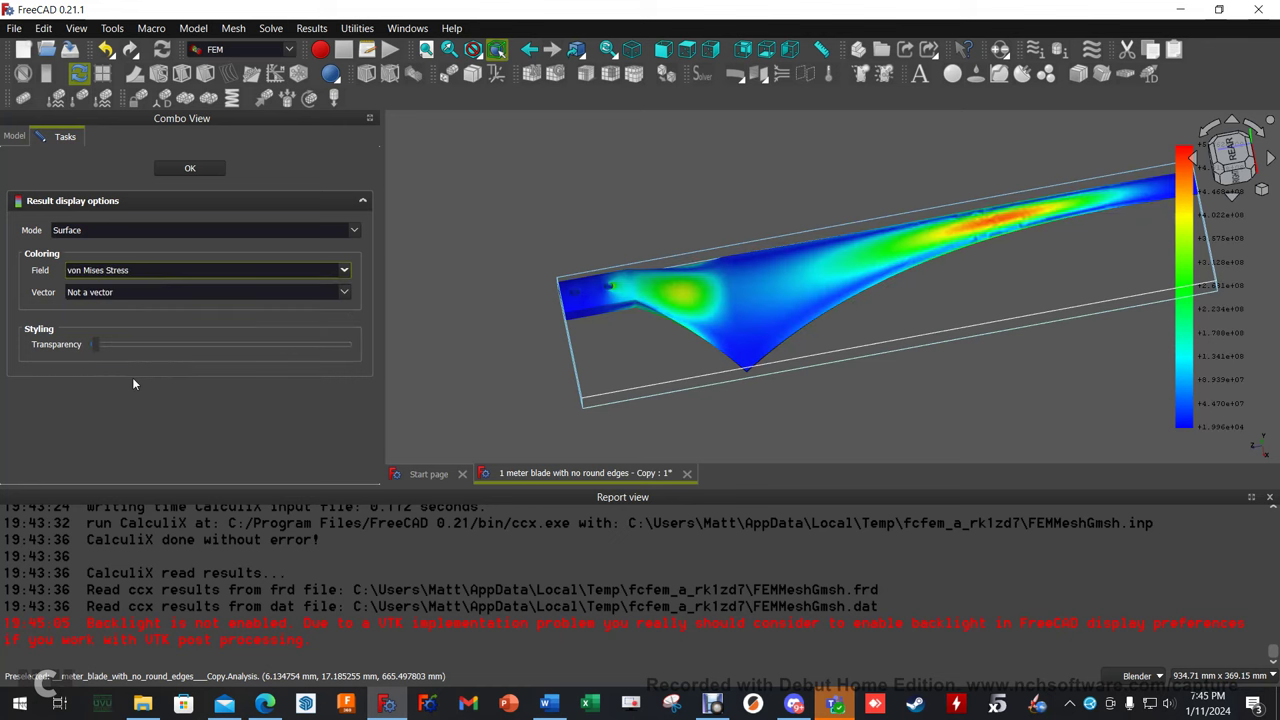
Accept the von Mises display options and orbit around the stress-coloured blade.
left_click(190, 168)
middle_click_drag(863, 306, 603, 317)
middle_click_drag(851, 331, 719, 326)
scroll(850, 348, "up", 10)
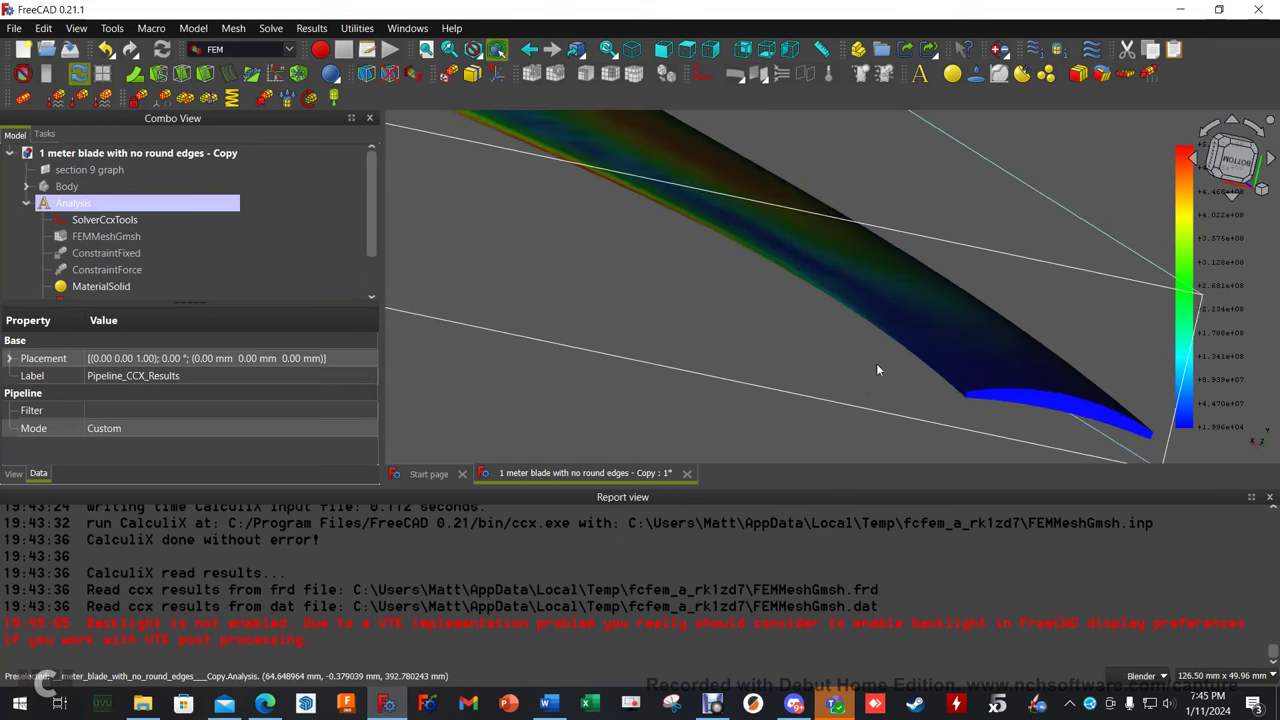
middle_click_drag(621, 232, 586, 237)
scroll(718, 262, "down", 5)
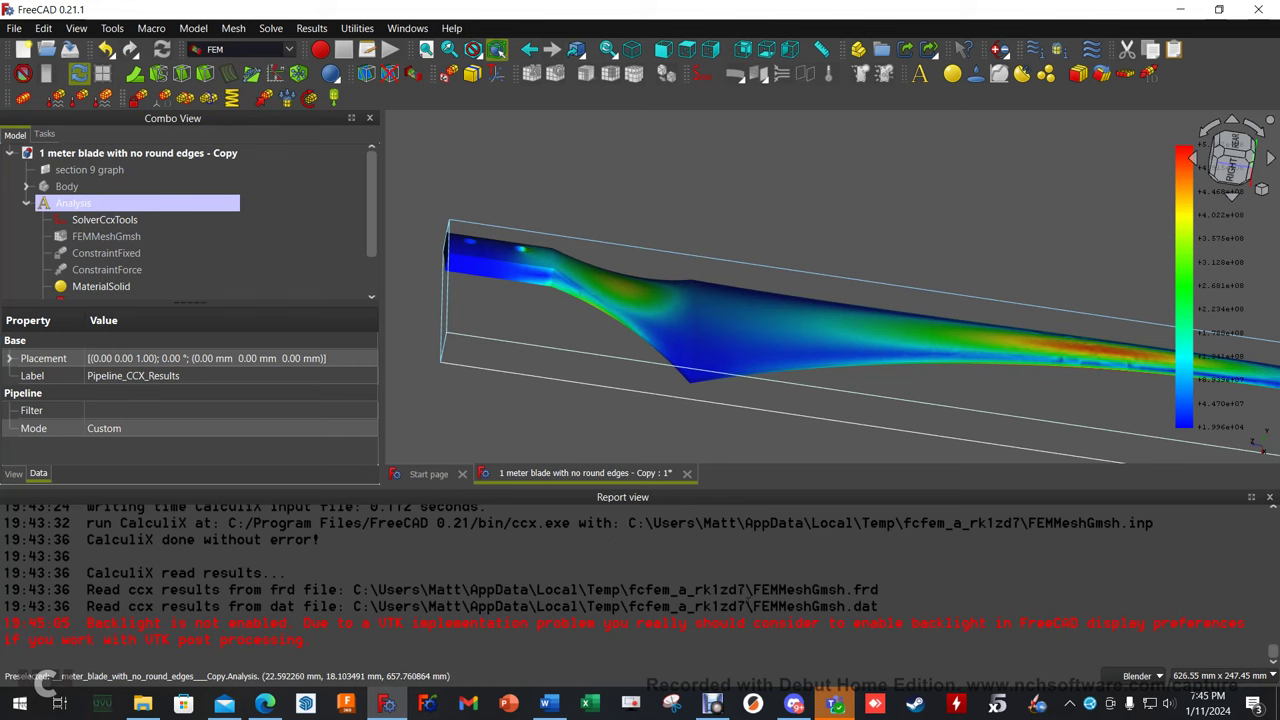
Close the Report view panel and reframe the blade from a top-angled view.
left_click(1269, 497)
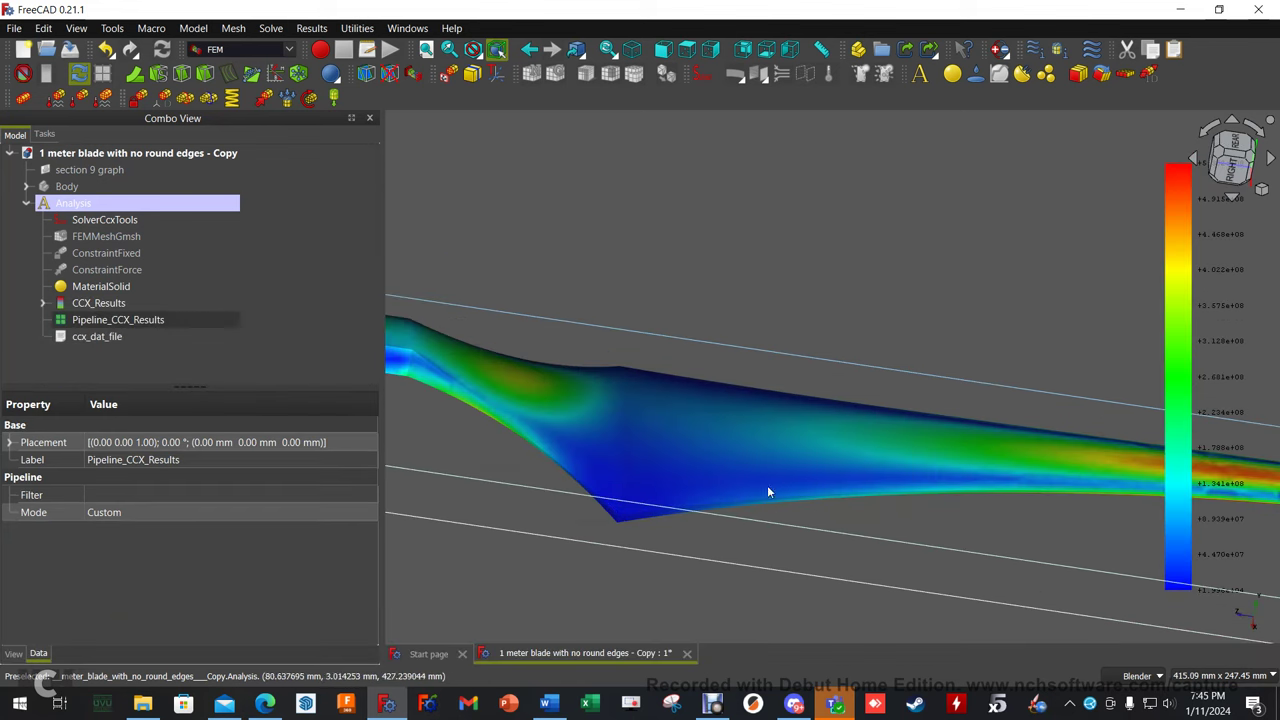
scroll(766, 472, "down", 2)
scroll(768, 472, "down", 1)
middle_click_drag(850, 535, 769, 453, "shift")
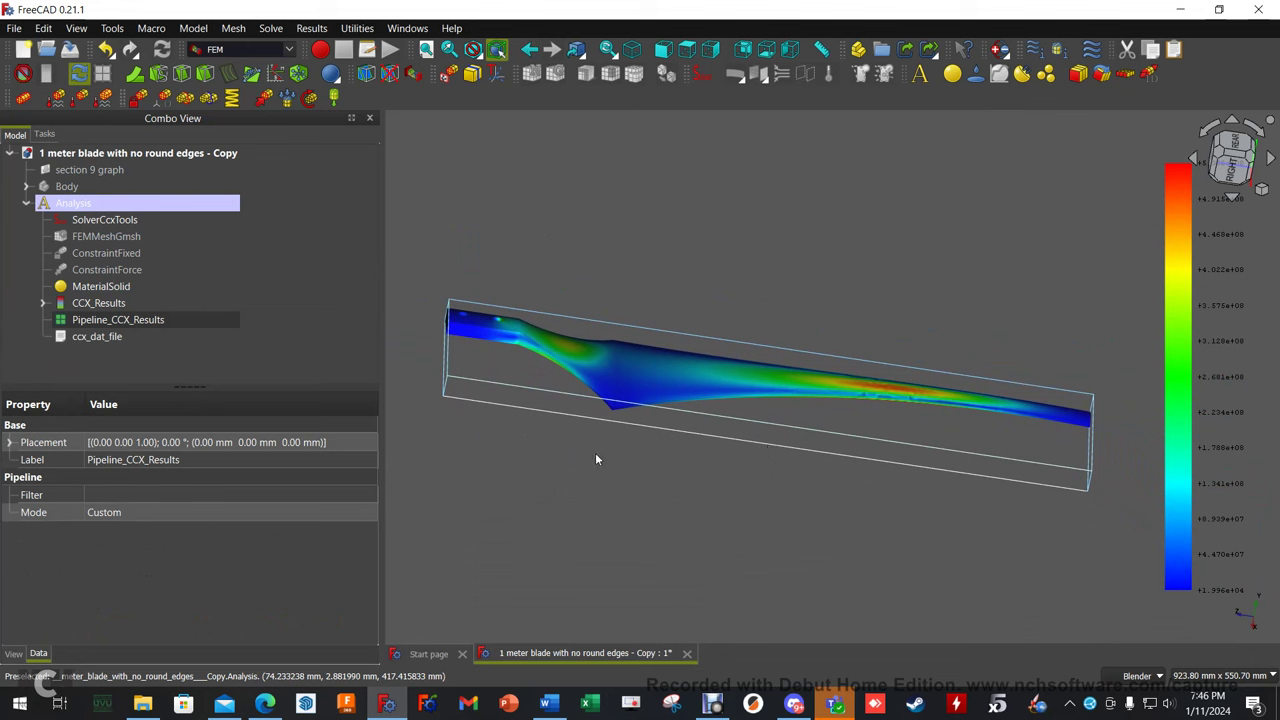
middle_click_drag(600, 457, 681, 457)
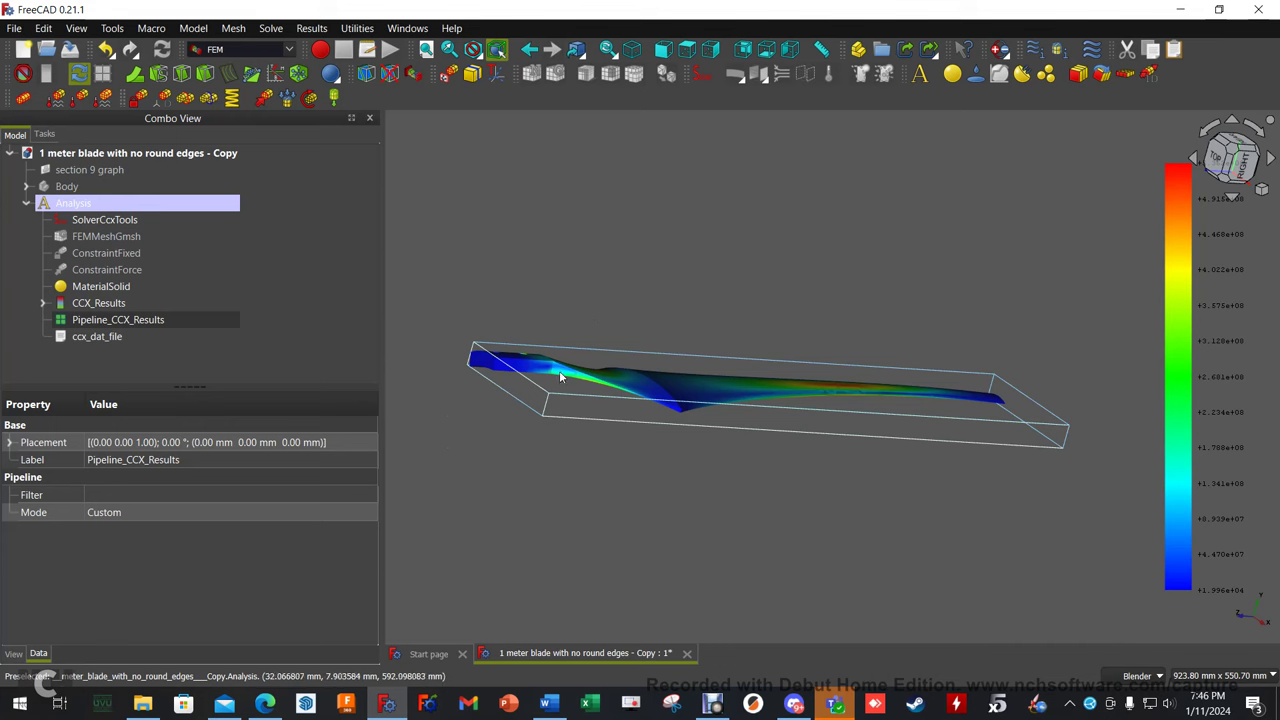
scroll(558, 370, "up", 3)
Hide Pipeline_CCX_Results and show the blade Body.
left_click(150, 319)
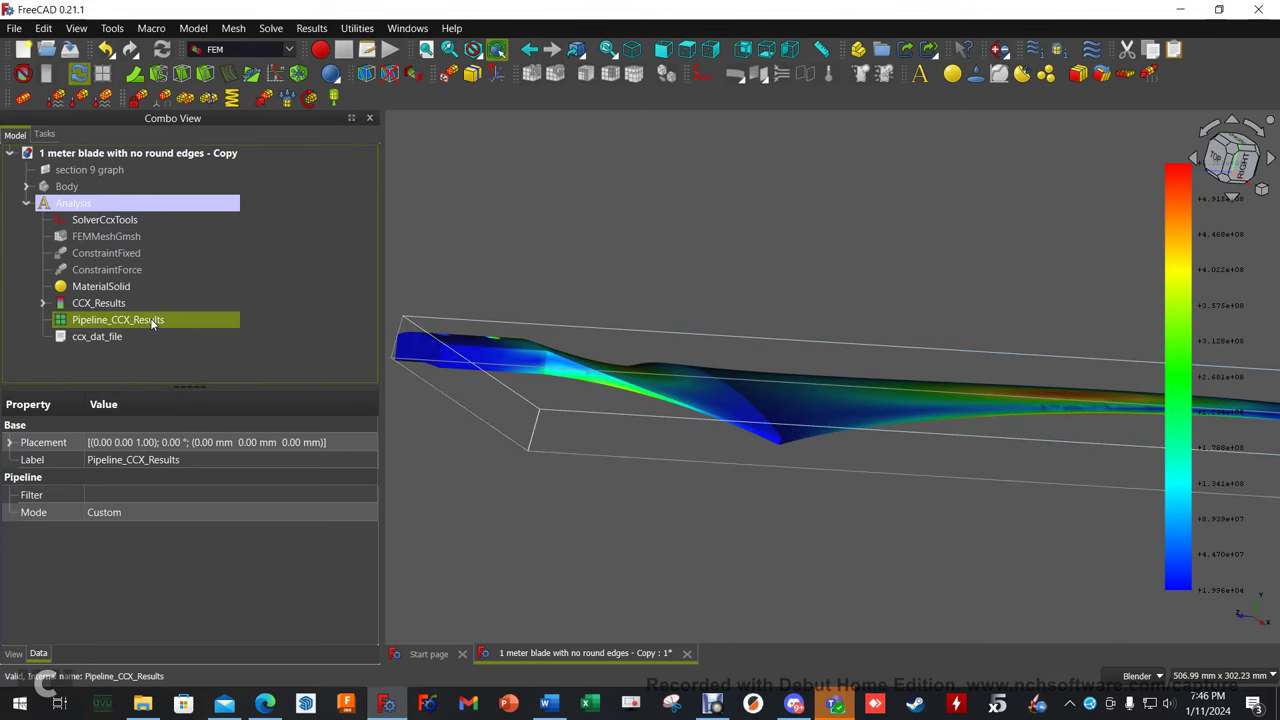
key("space")
left_click(85, 187)
key("space")
Orbit and zoom around the solid blade to inspect its rear and twisted face.
scroll(586, 390, "up", 8)
scroll(763, 394, "down", 3)
middle_click_drag(929, 423, 891, 432, "shift")
scroll(737, 274, "up", 2)
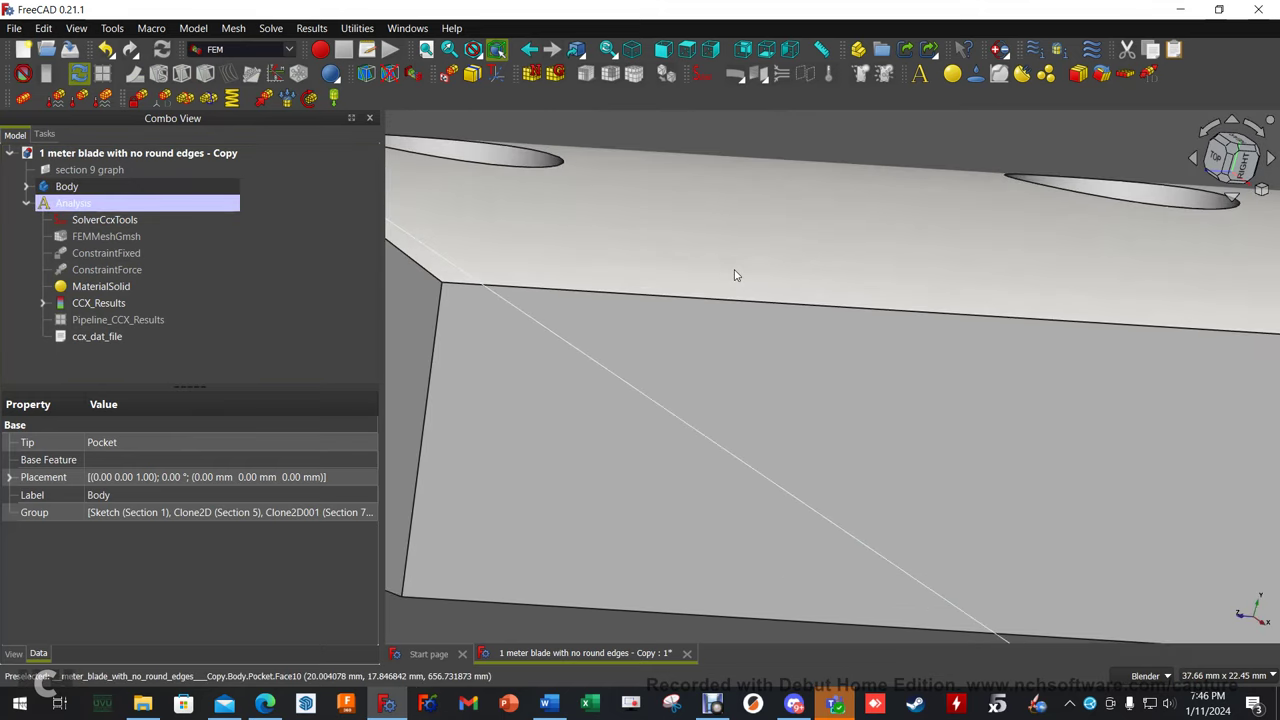
scroll(763, 351, "down", 4)
middle_click_drag(800, 415, 708, 360)
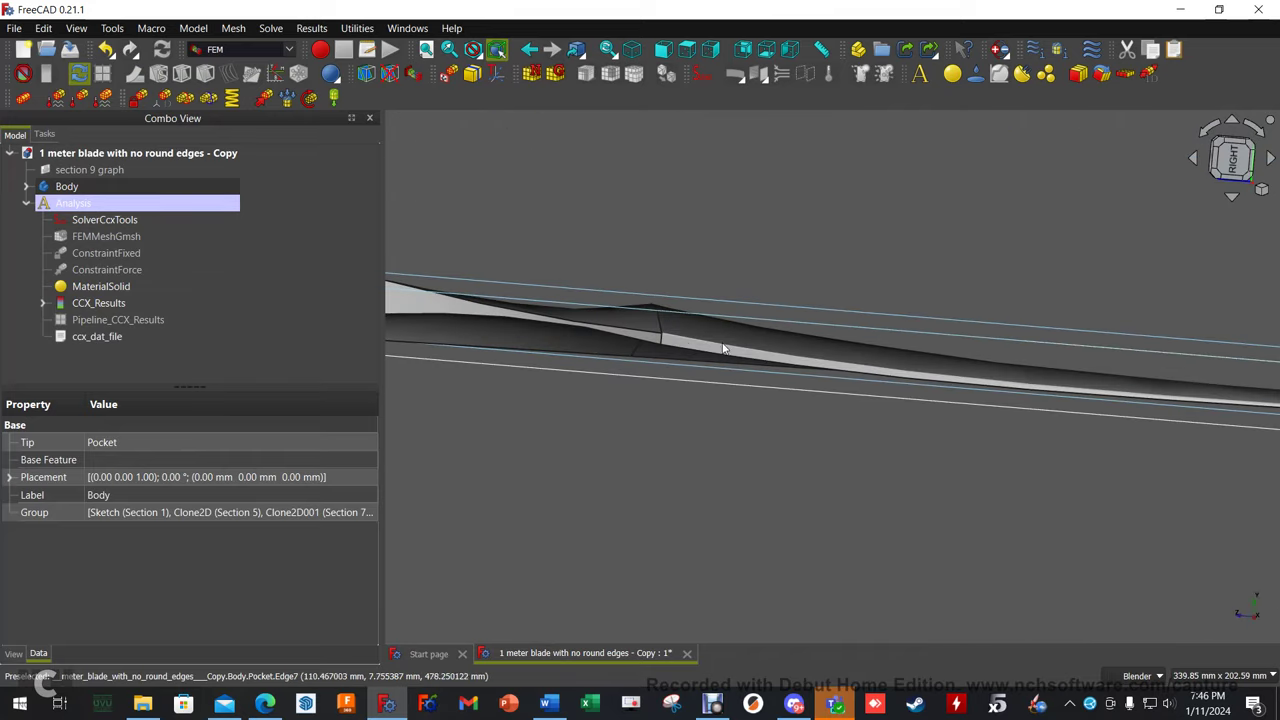
scroll(700, 350, "up", 5)
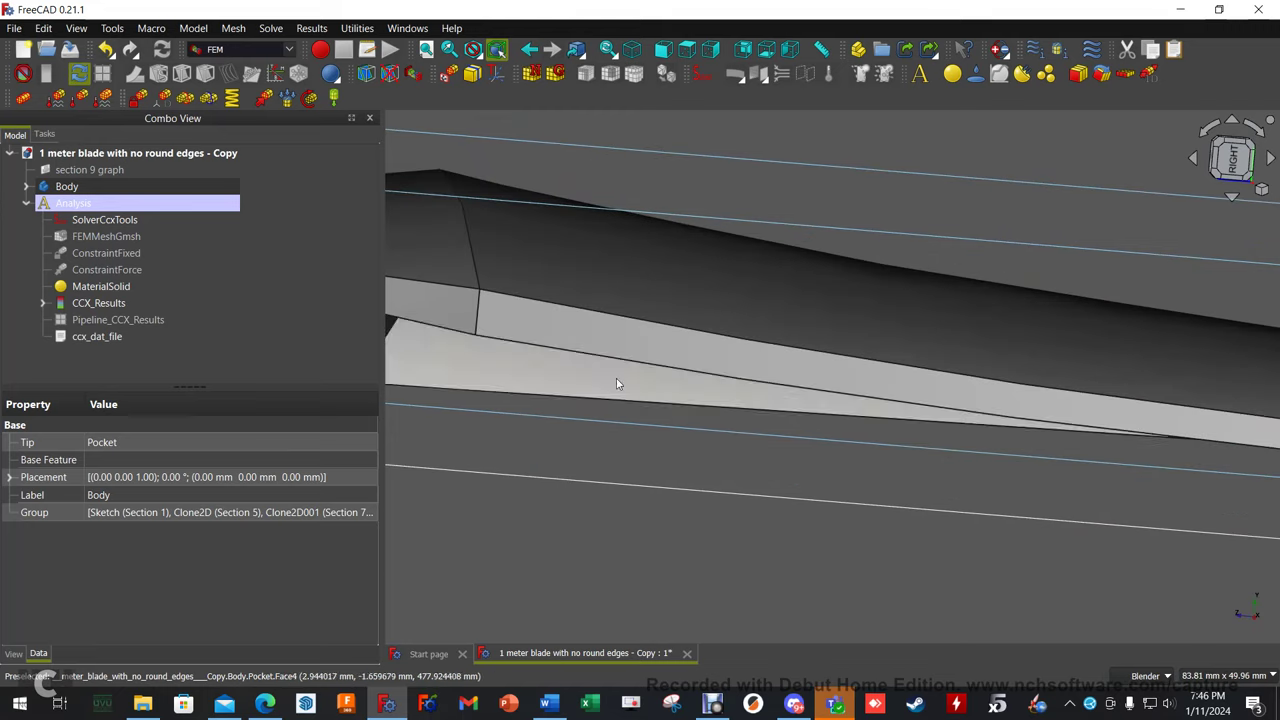
scroll(692, 369, "down", 2)
middle_click_drag(692, 369, 919, 411)
scroll(786, 321, "down", 6)
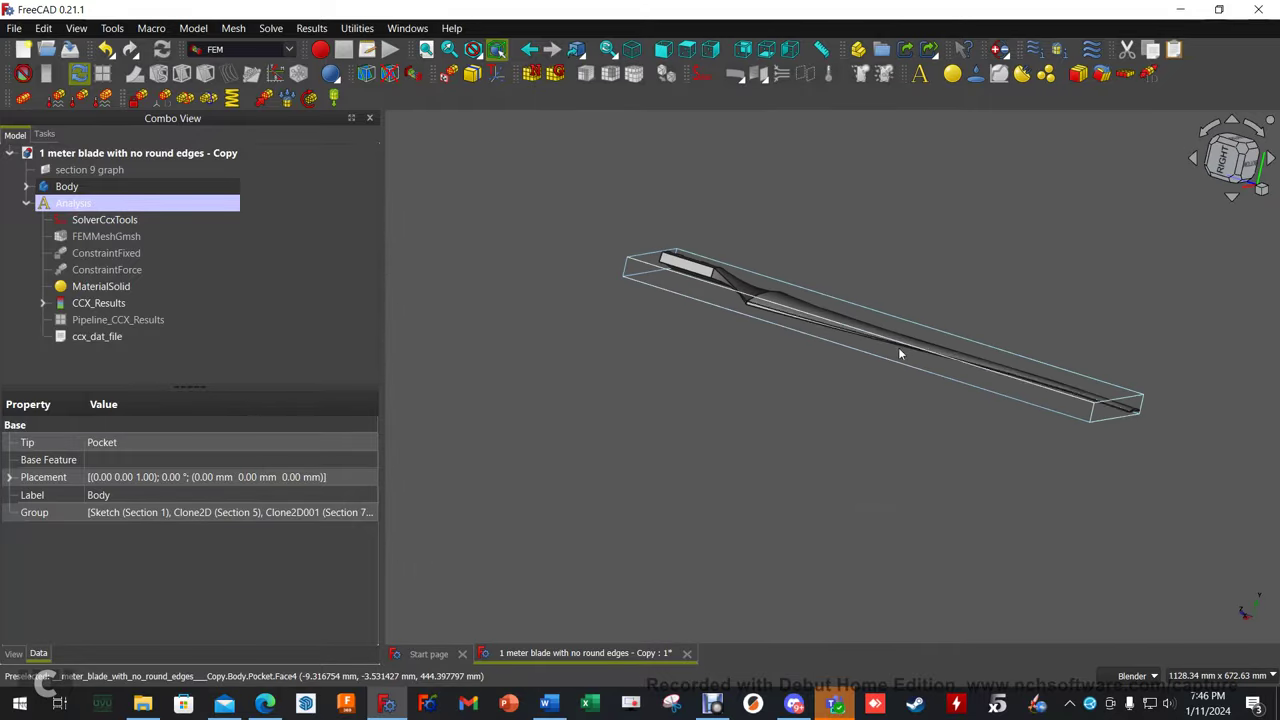
middle_click_drag(783, 332, 590, 375)
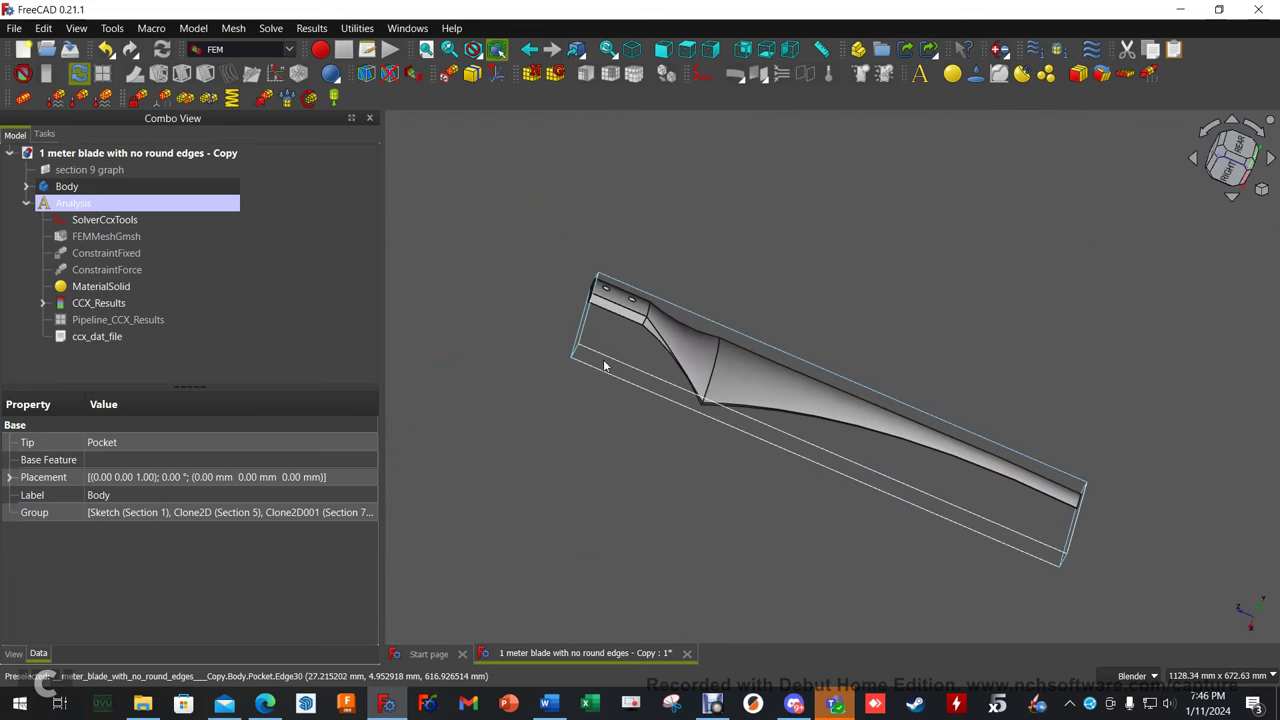